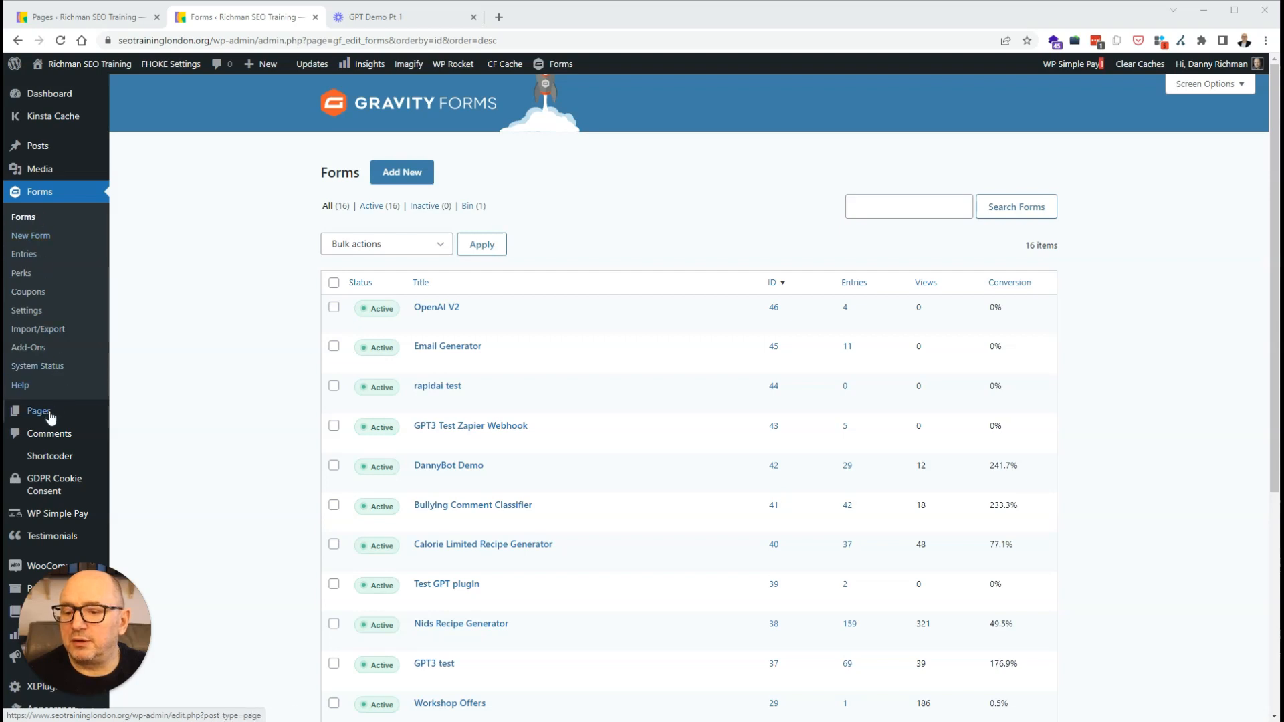
# Step: Create a new page in a separate browser tab and title it "OpenAI Demo 3"
pyautogui.moveTo(95, 416)
pyautogui.rightClick(141, 432)
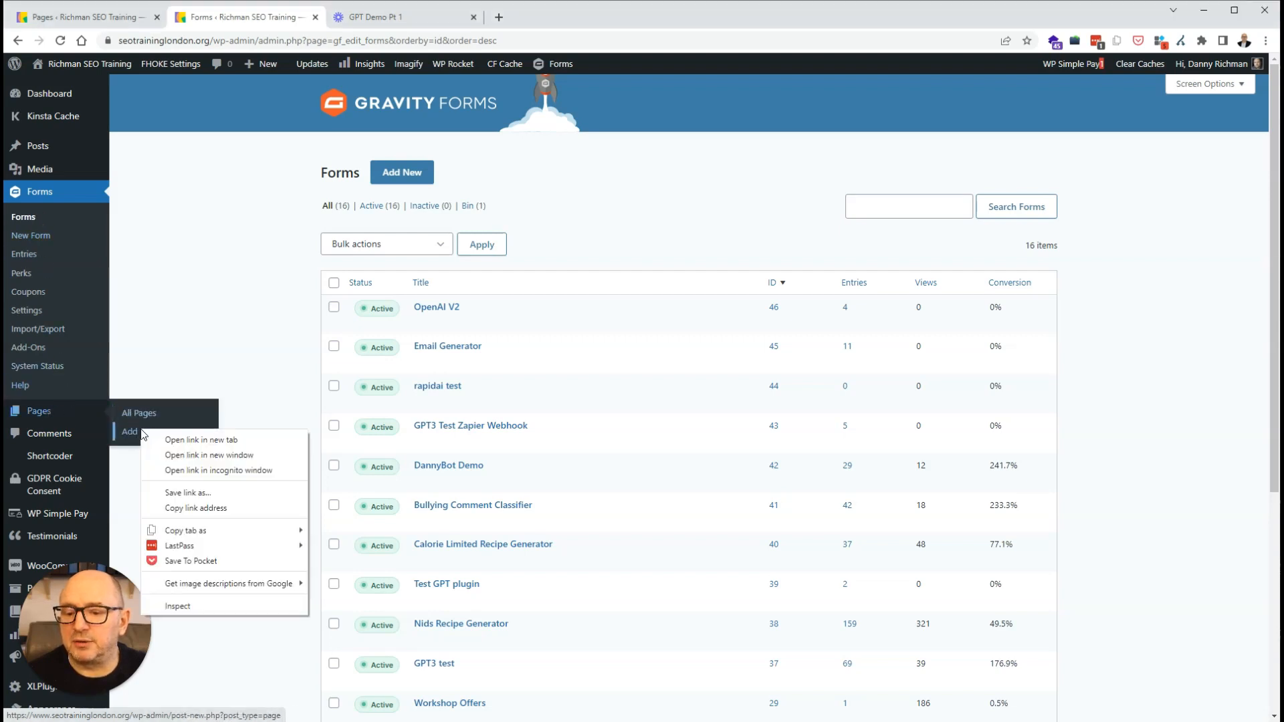
pyautogui.click(197, 440)
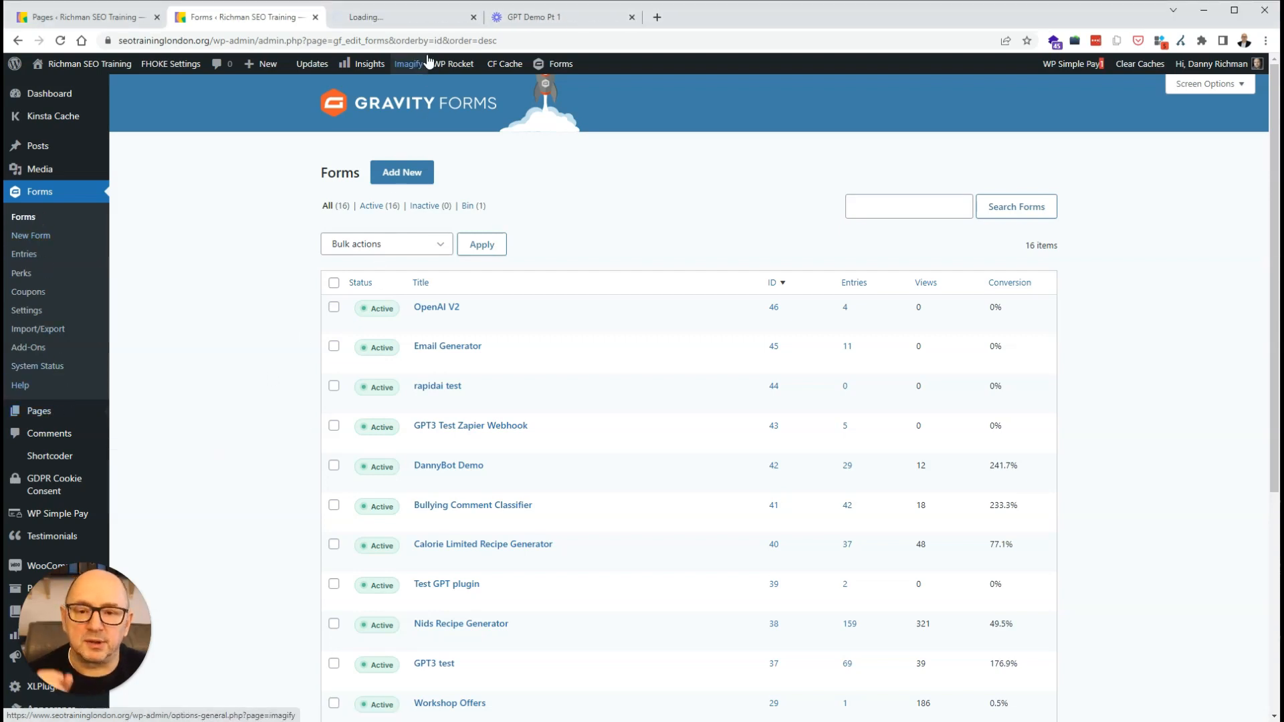
pyautogui.click(408, 23)
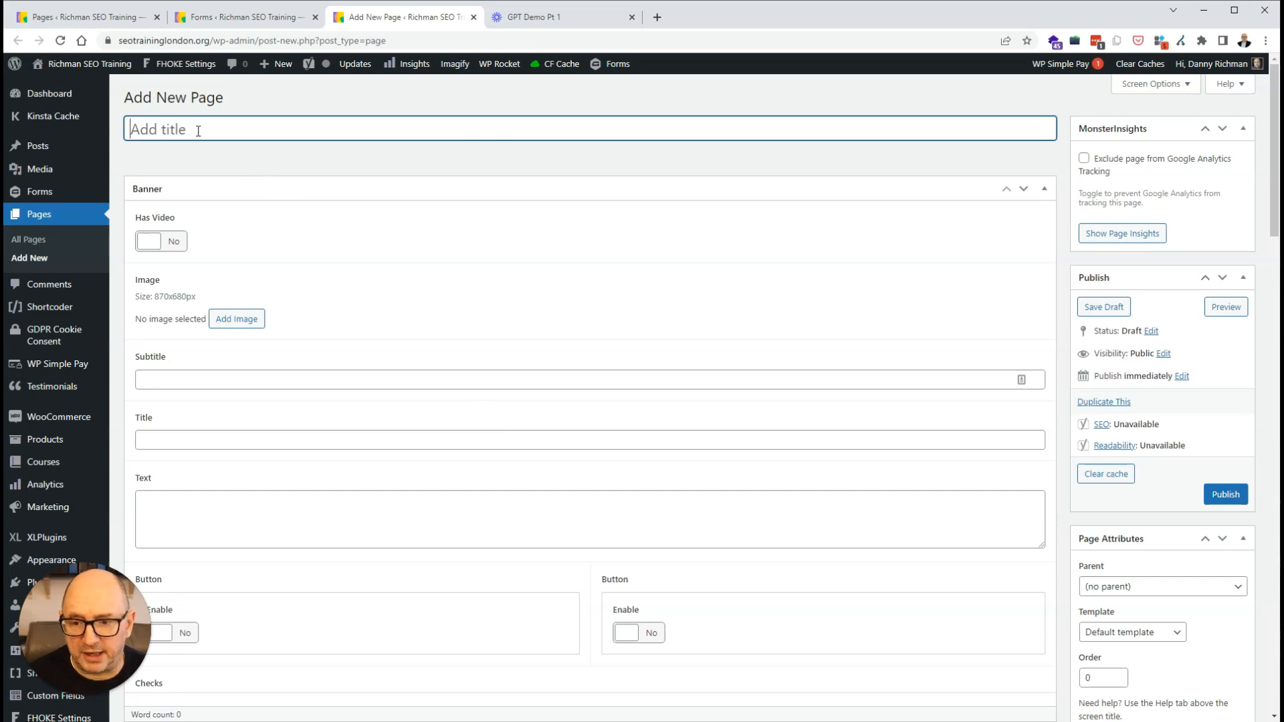
pyautogui.write('OpenAI Demo 3')
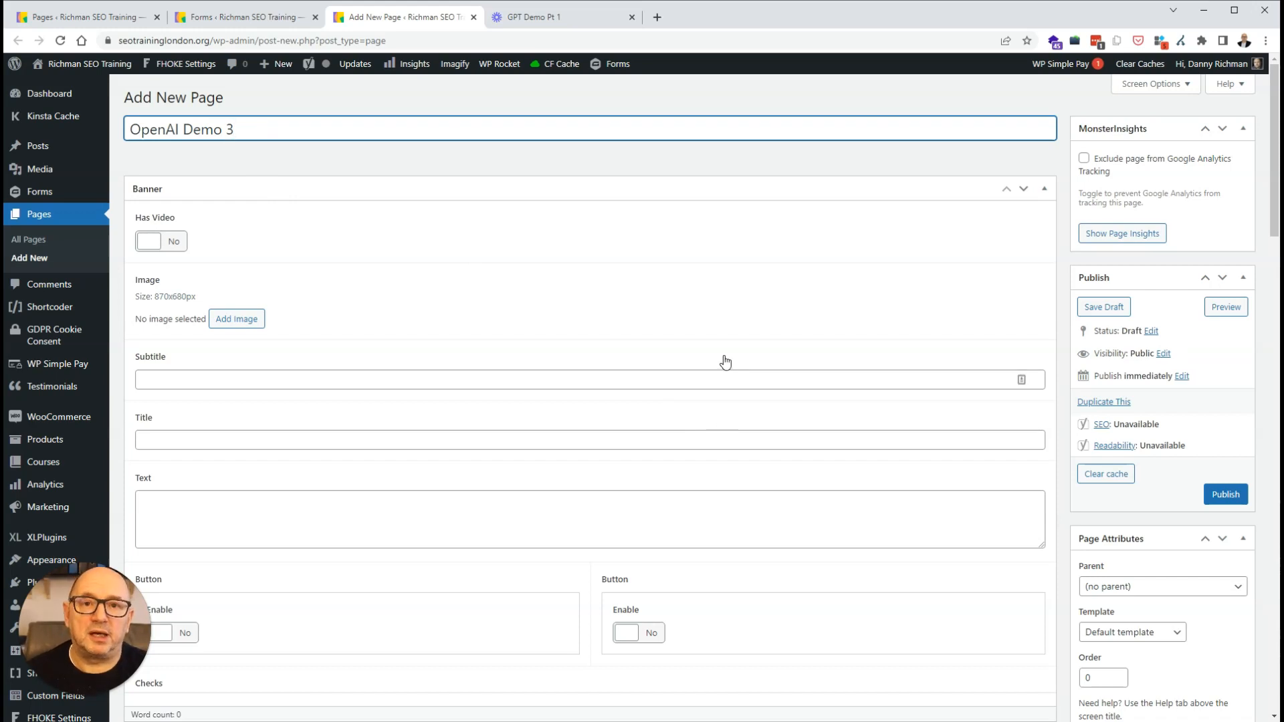
# Step: Open the existing OpenAI Demo page in a new browser tab and review its layout and form fields
pyautogui.click(657, 18)
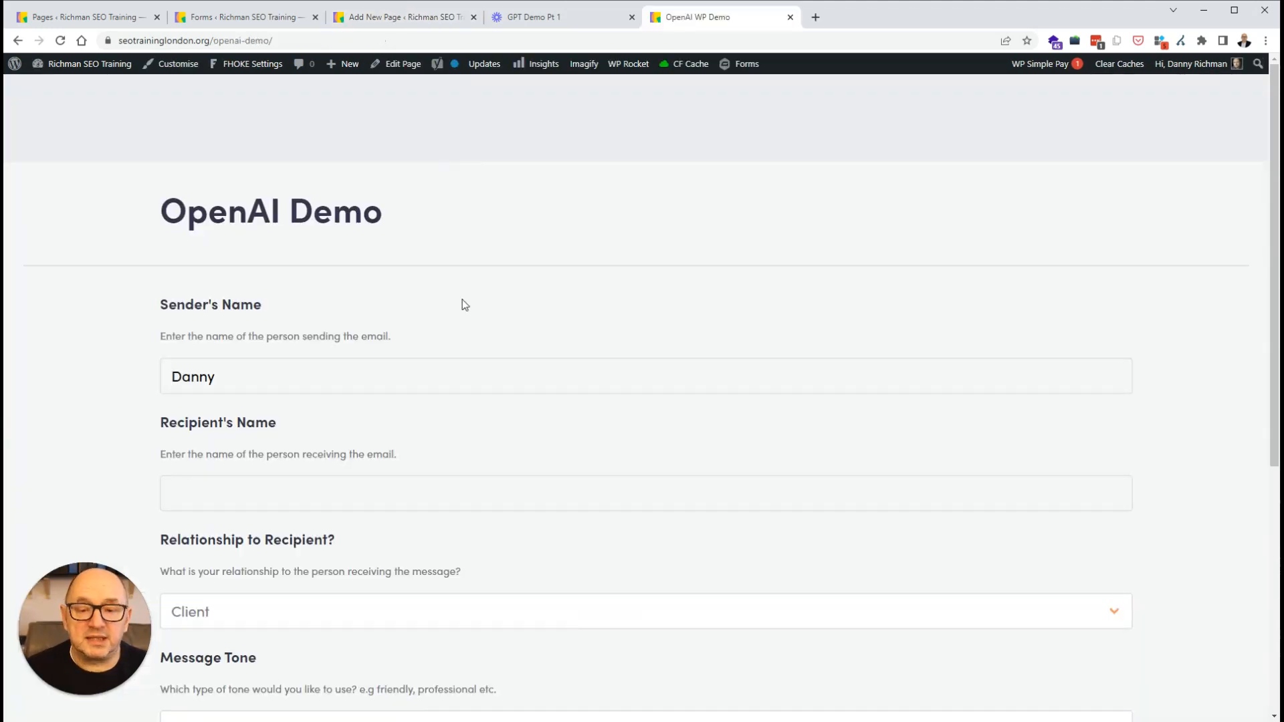
pyautogui.scroll(-3, 513, 425)
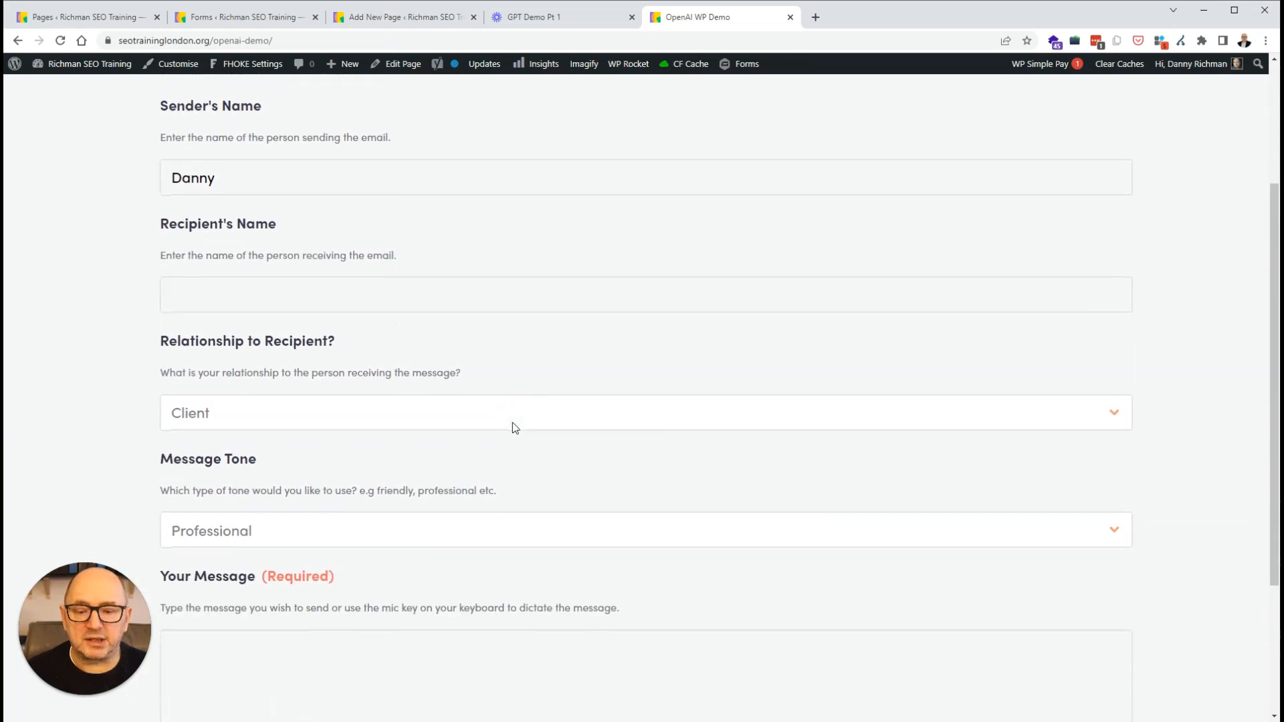
pyautogui.scroll(2, 514, 427)
pyautogui.scroll(1, 515, 427)
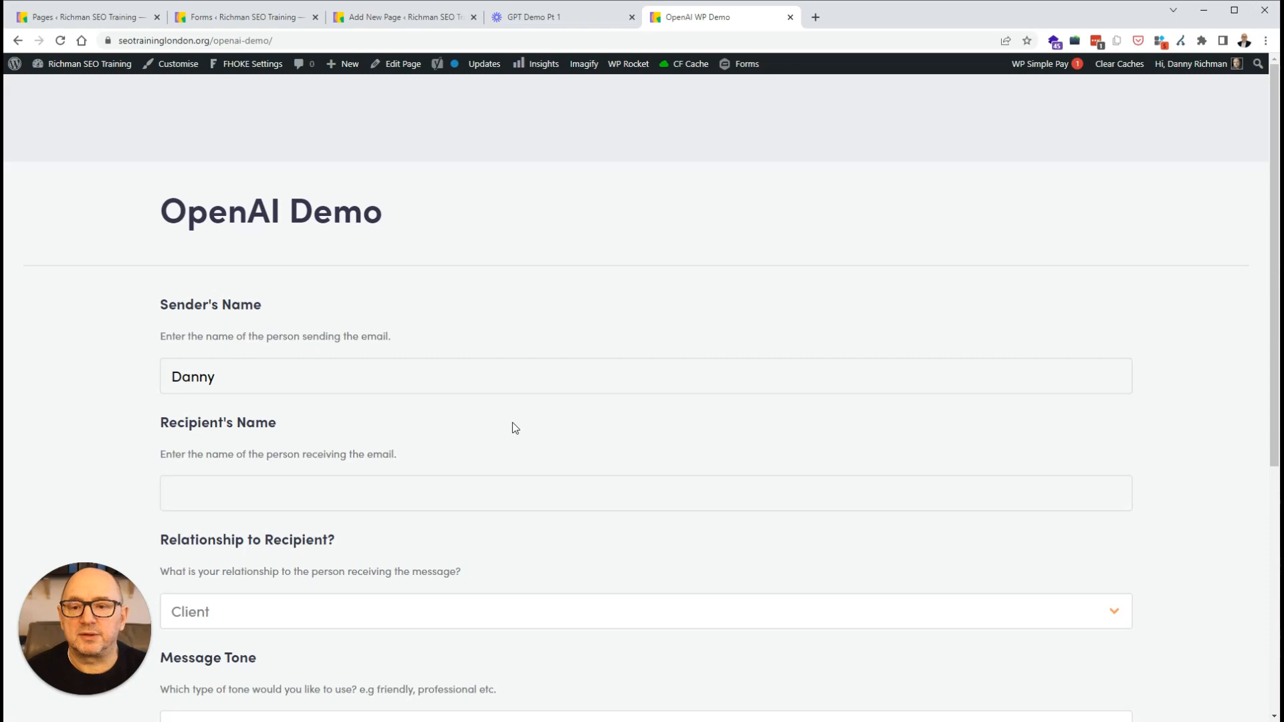
# Step: Set the template of the new OpenAI Demo 3 page to Blank Slate
pyautogui.click(396, 22)
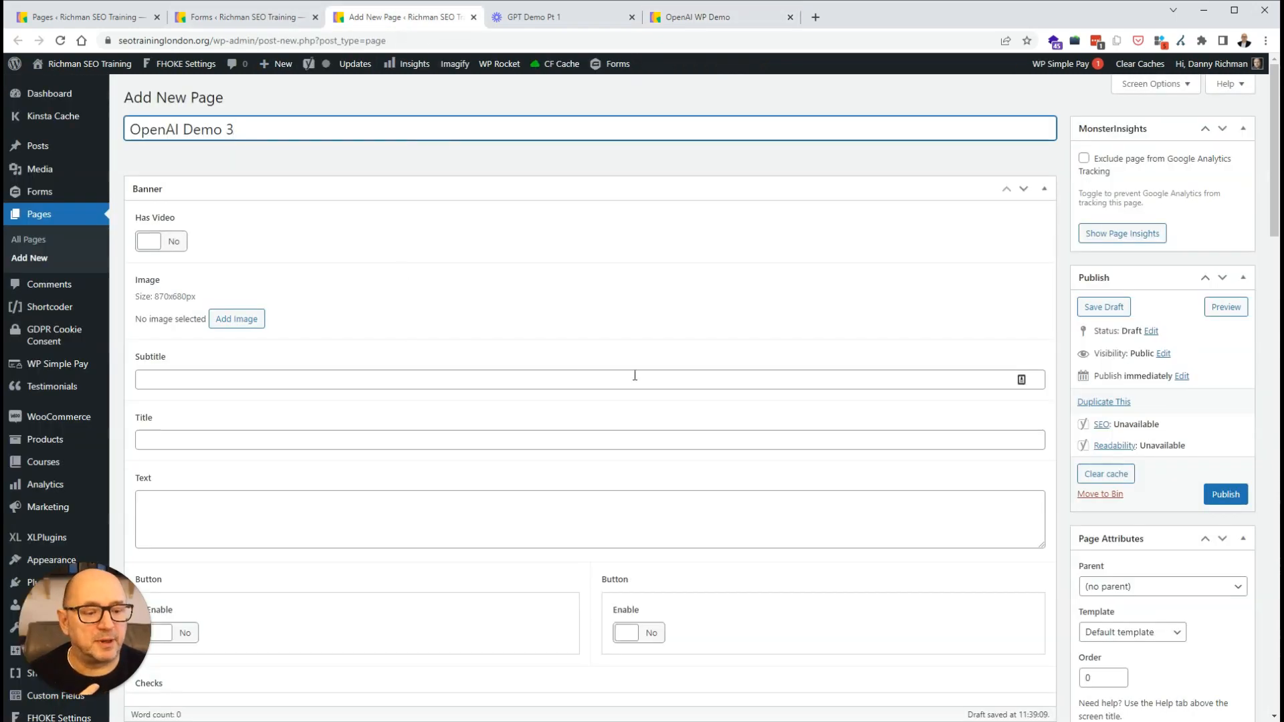
pyautogui.scroll(-2, 1117, 582)
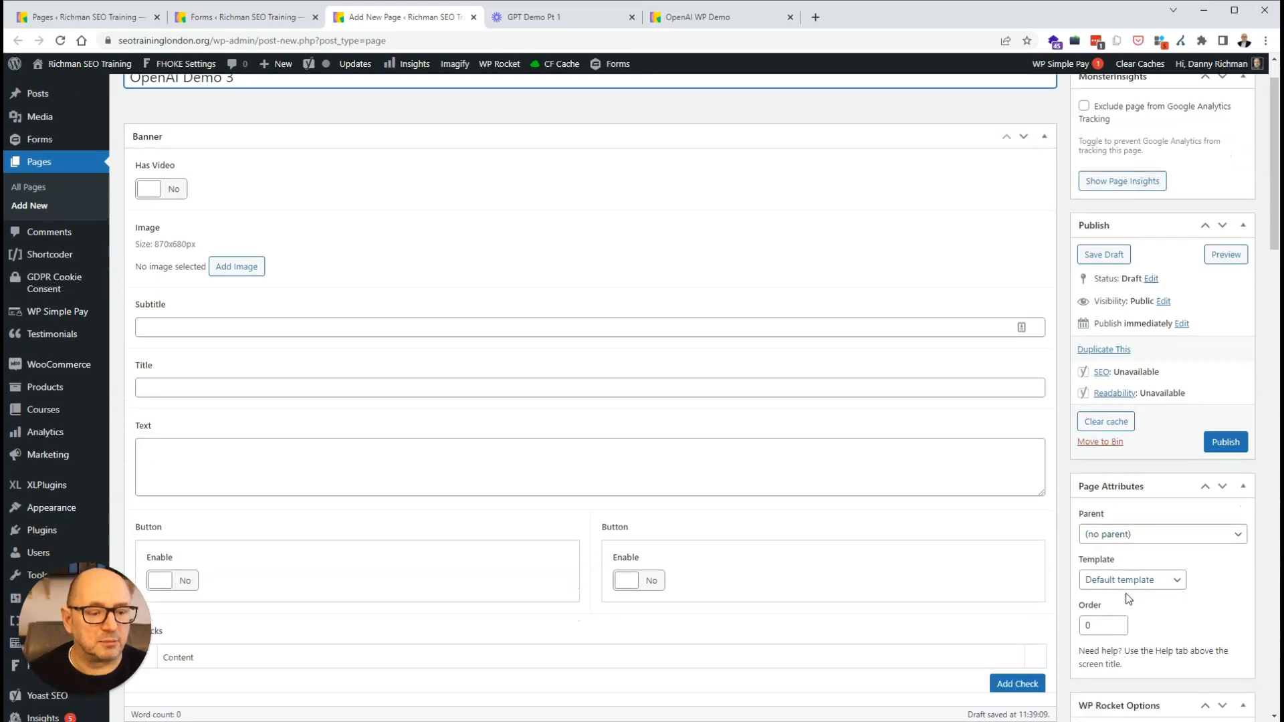
pyautogui.click(1130, 501)
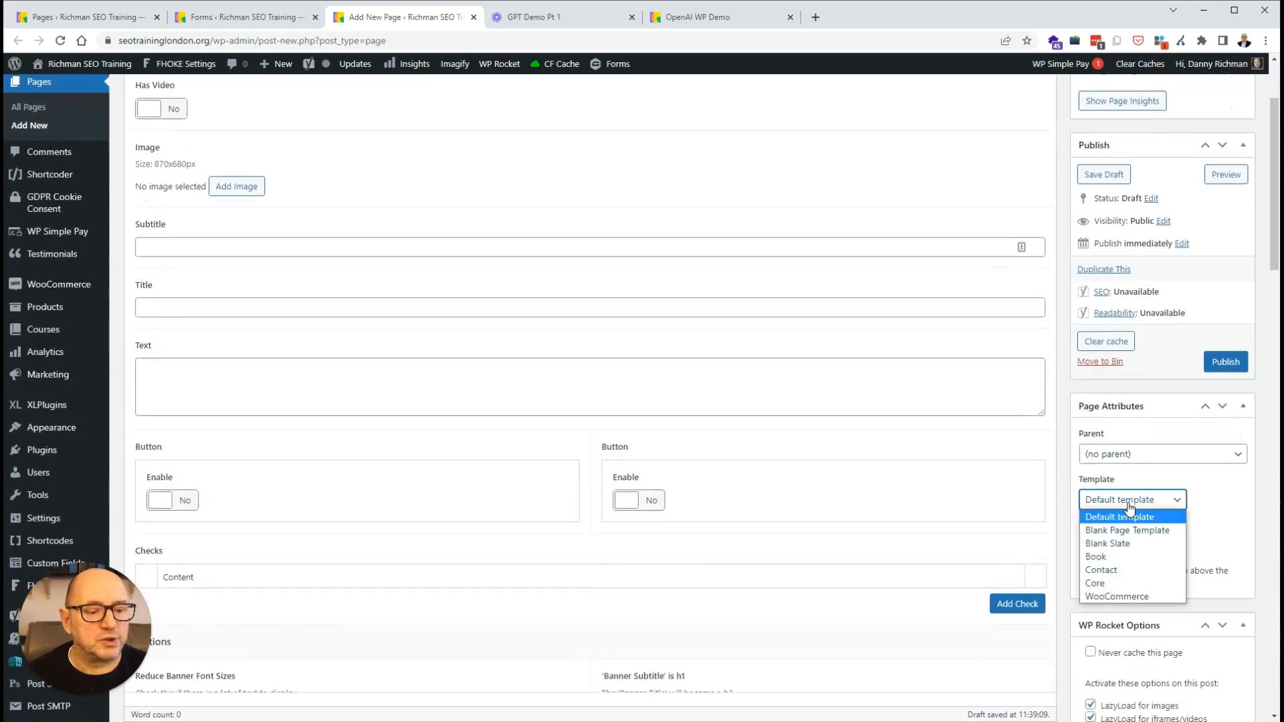
pyautogui.click(1120, 544)
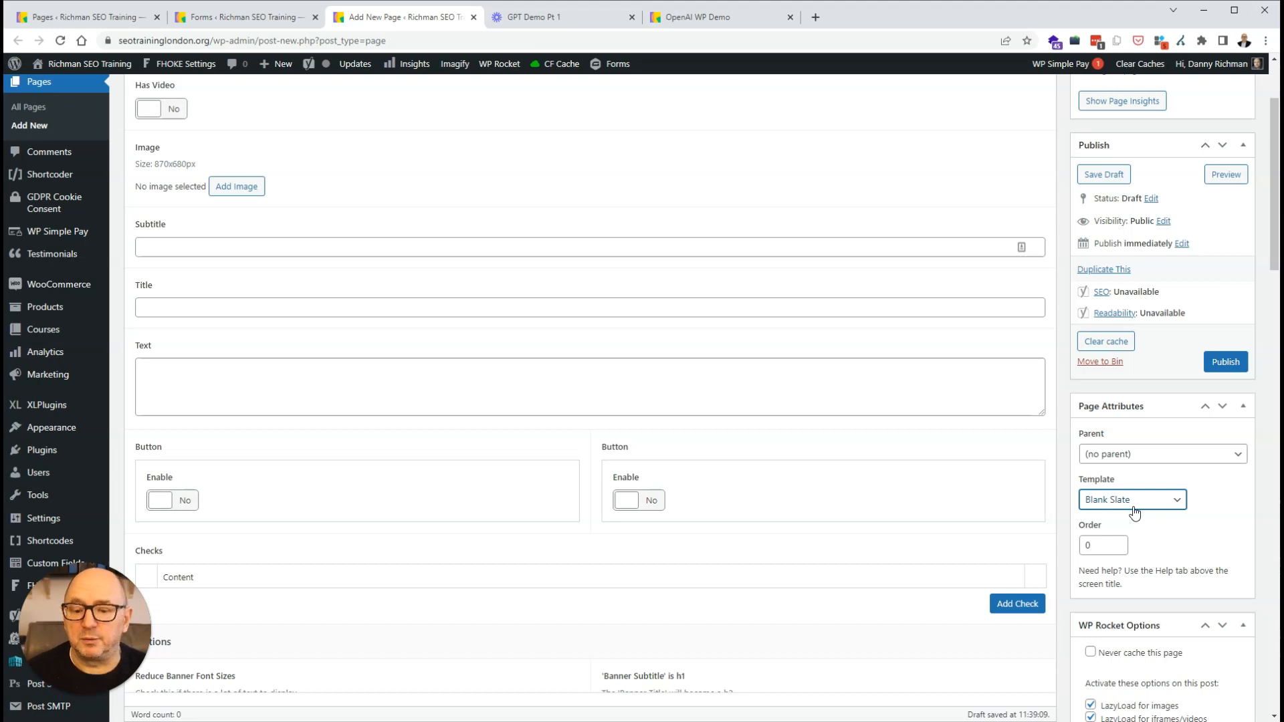
# Step: Insert an HTML table with the heading "OpenAI Demo" and shortcode [gravityform id="45" title="false"] into the page body, and display it in visual mode
pyautogui.scroll(-8, 644, 354)
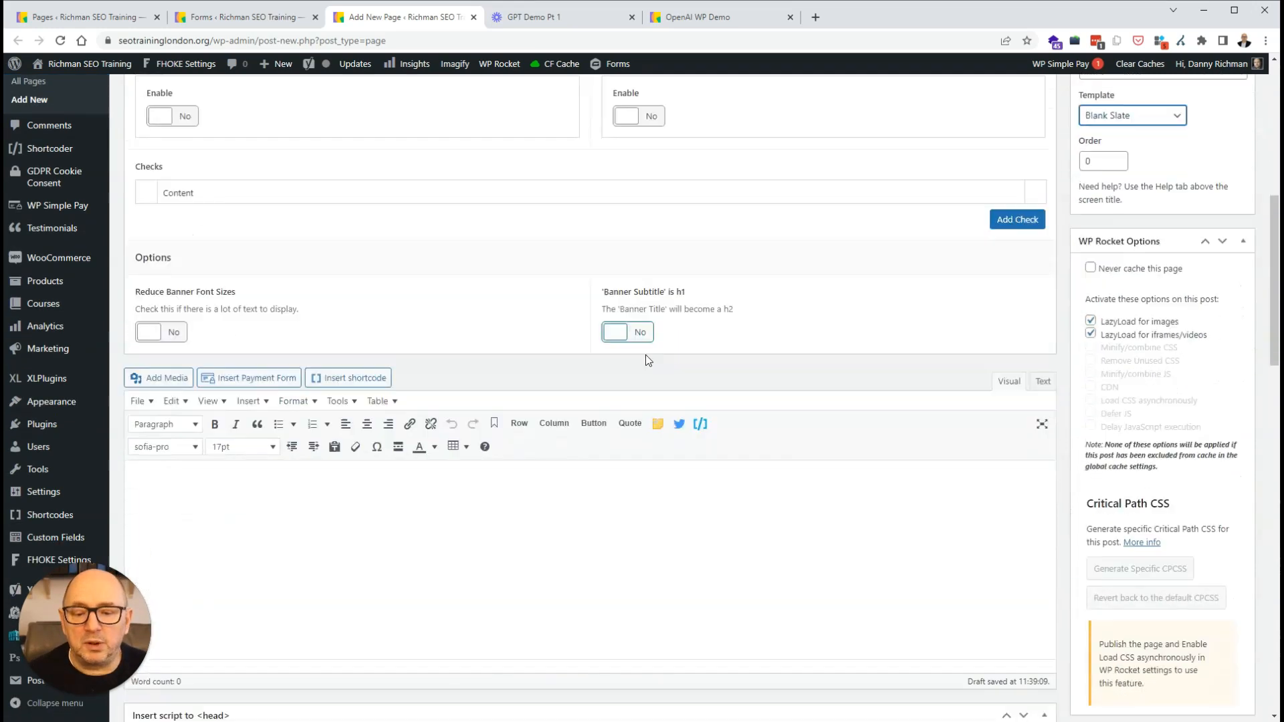
pyautogui.click(391, 379)
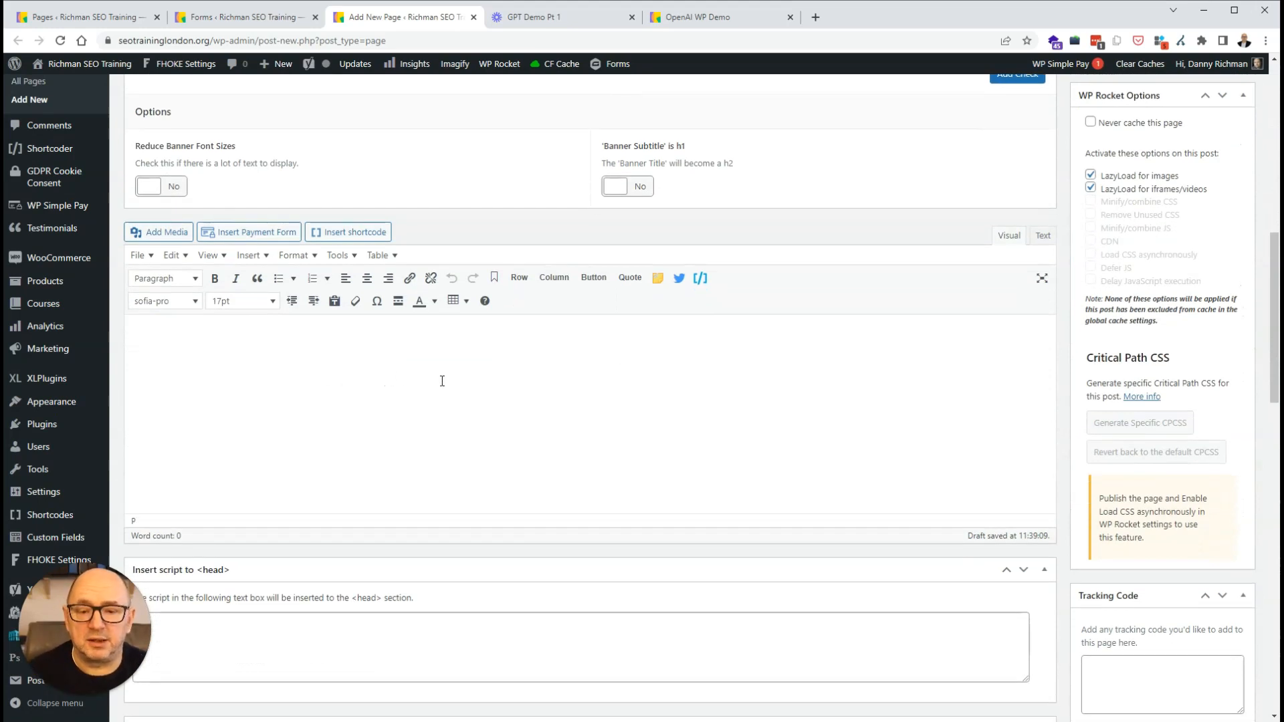
pyautogui.click(1044, 237)
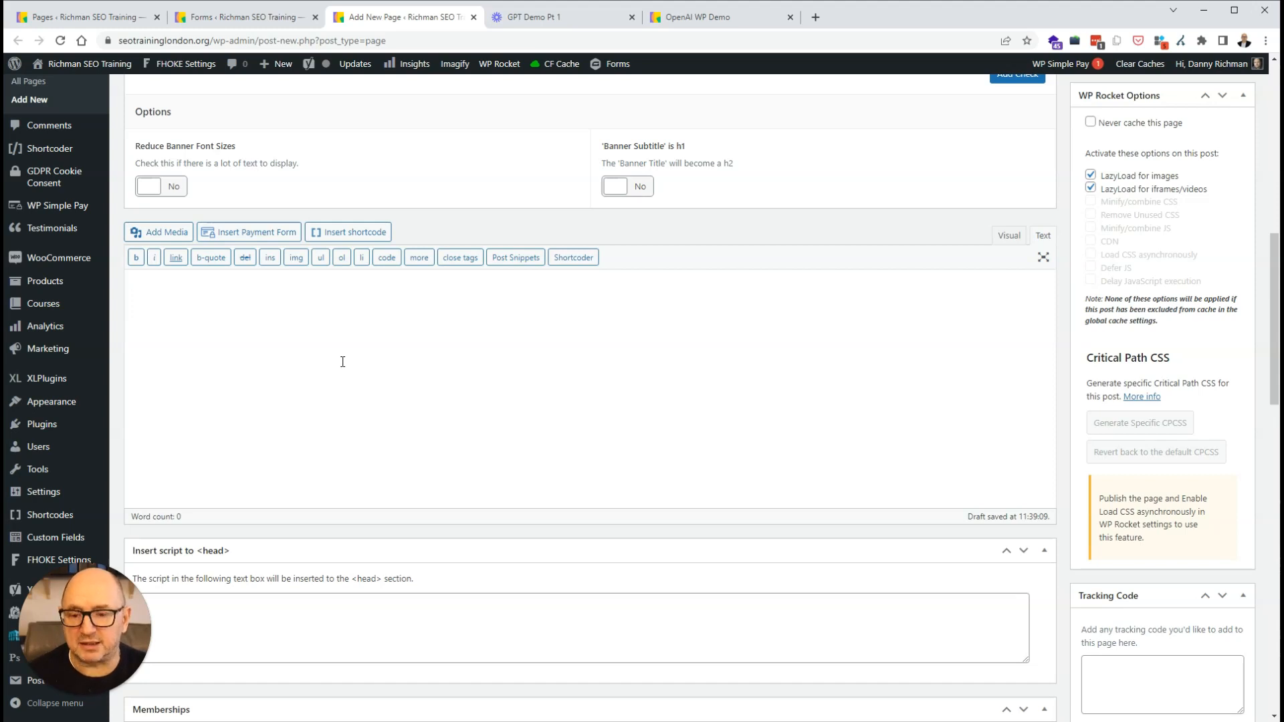
pyautogui.write('<table style="border-collapse: collapse; width: 100%;"> <tbody> <tr> <td style="width: 11.1551%;"> </td> <td style="width: 79.3729%;"> <h4>OpenAI Demo</h4> <p>&nbsp;</p> <p>&nbsp;</p> </td> <td style="width: 9.47191%;"> </td> </tr> <tr> <td style="width: 11.1551%;"> </td> <td style="width: 79.3729%;">[gravityform id="45" title="false"]</td> <td style="width: 9.47191%;"> </td> </tr> <tr> <td style="width: 11.1551%;"> </td> <td style="width: 79.3729%;"><br /> <br /> </td> <td style="width: 9.47191%;"> </td> </tr> </tbody> </table> <p>&nbsp;</p>')
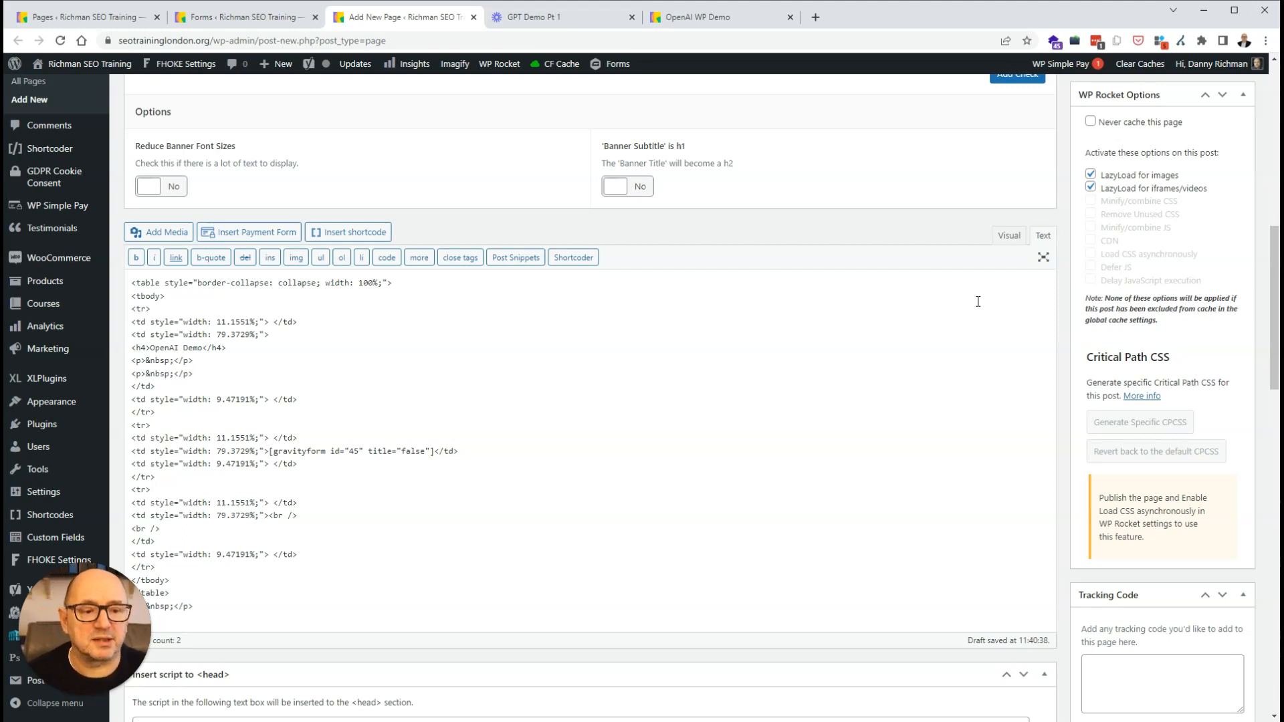
pyautogui.click(1008, 235)
pyautogui.scroll(3, 639, 361)
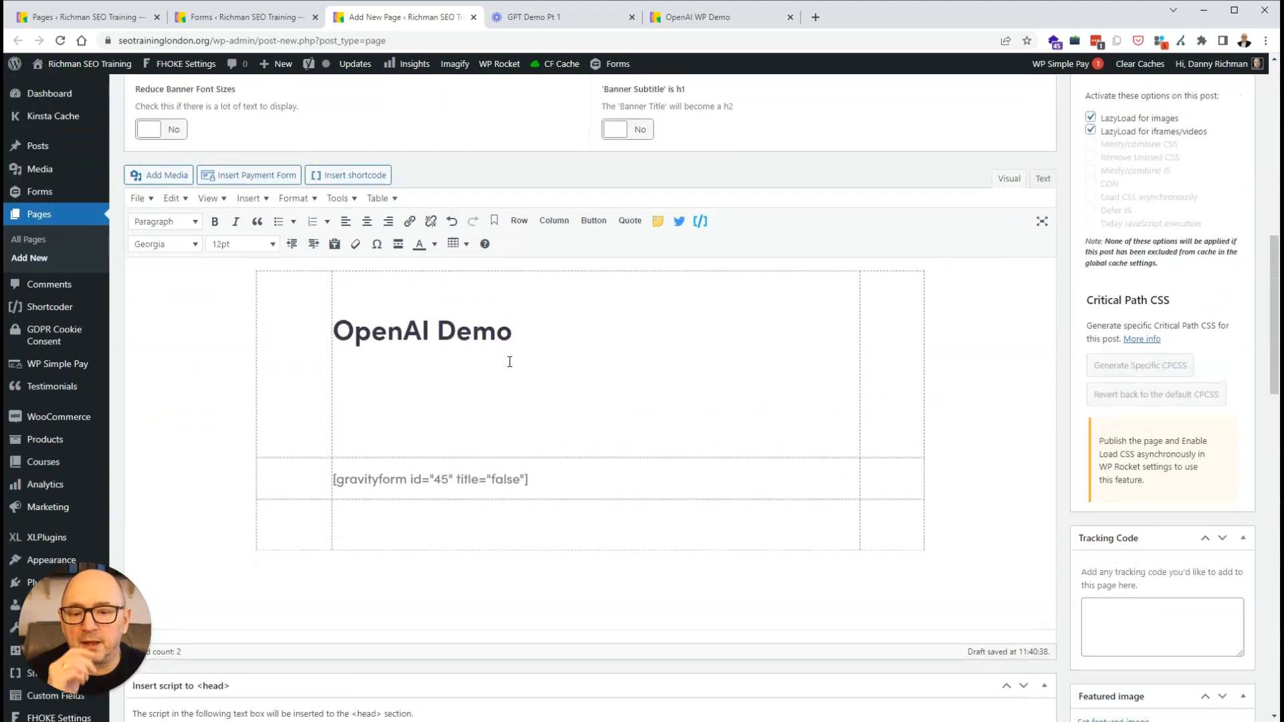
# Step: Check the OpenAI V2 form's ID in the forms list and set the gravityform shortcode's id to 46
pyautogui.click(515, 331)
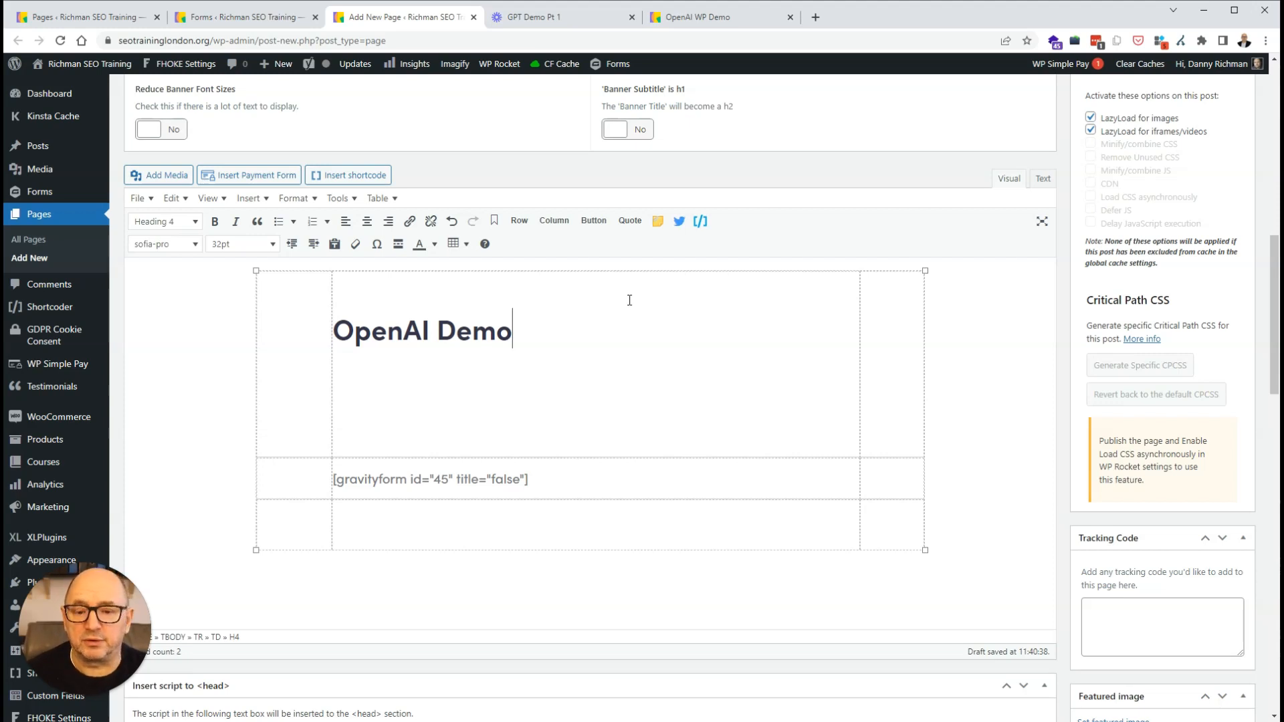
pyautogui.click(419, 332)
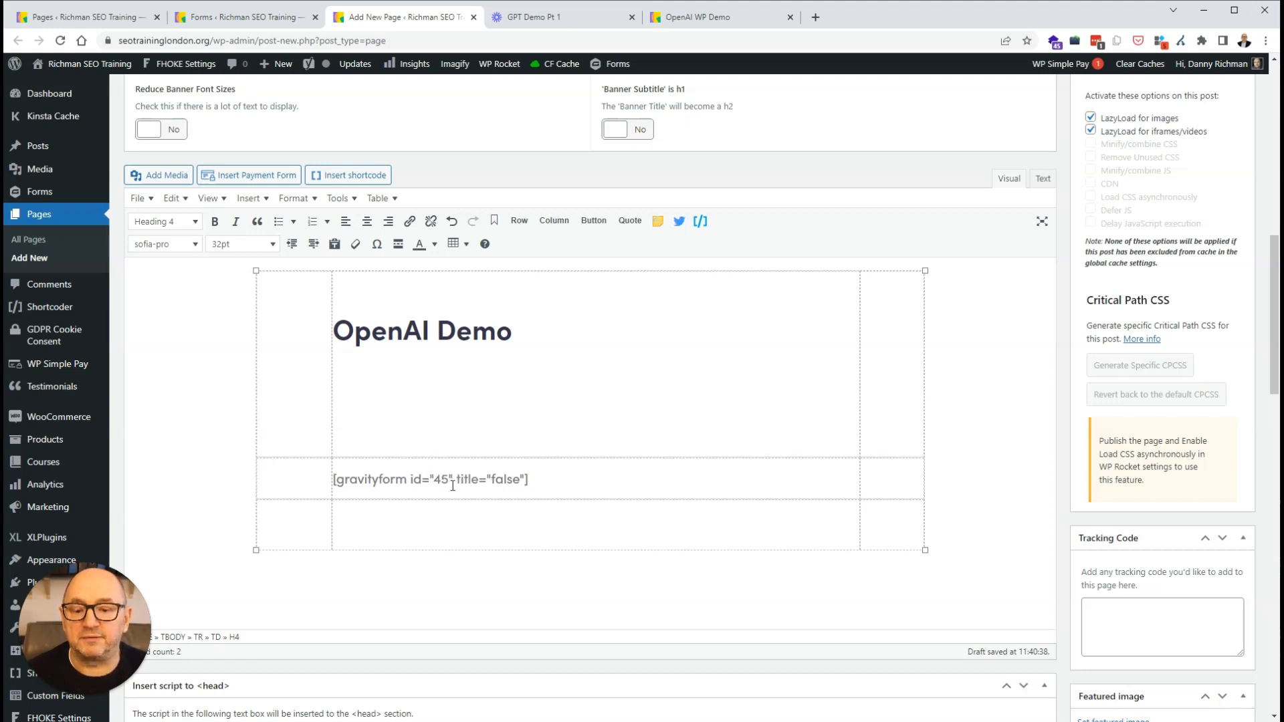
pyautogui.click(261, 19)
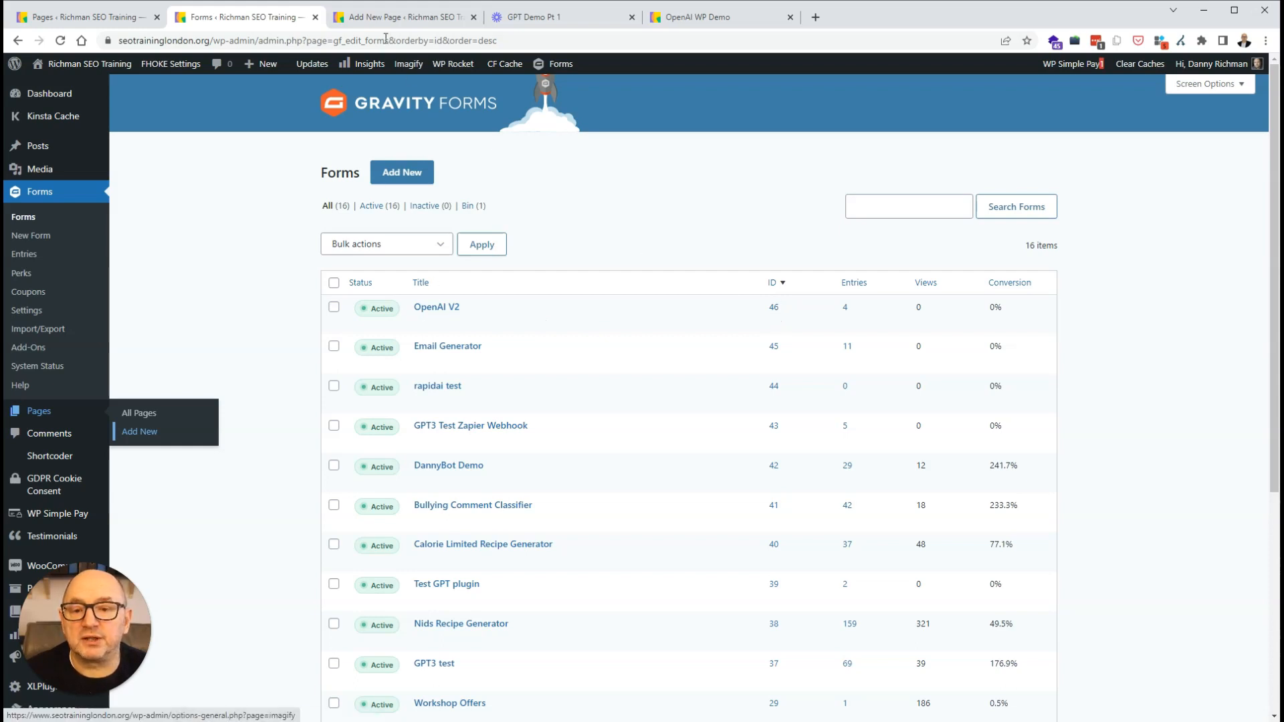
pyautogui.click(401, 17)
pyautogui.click(442, 478)
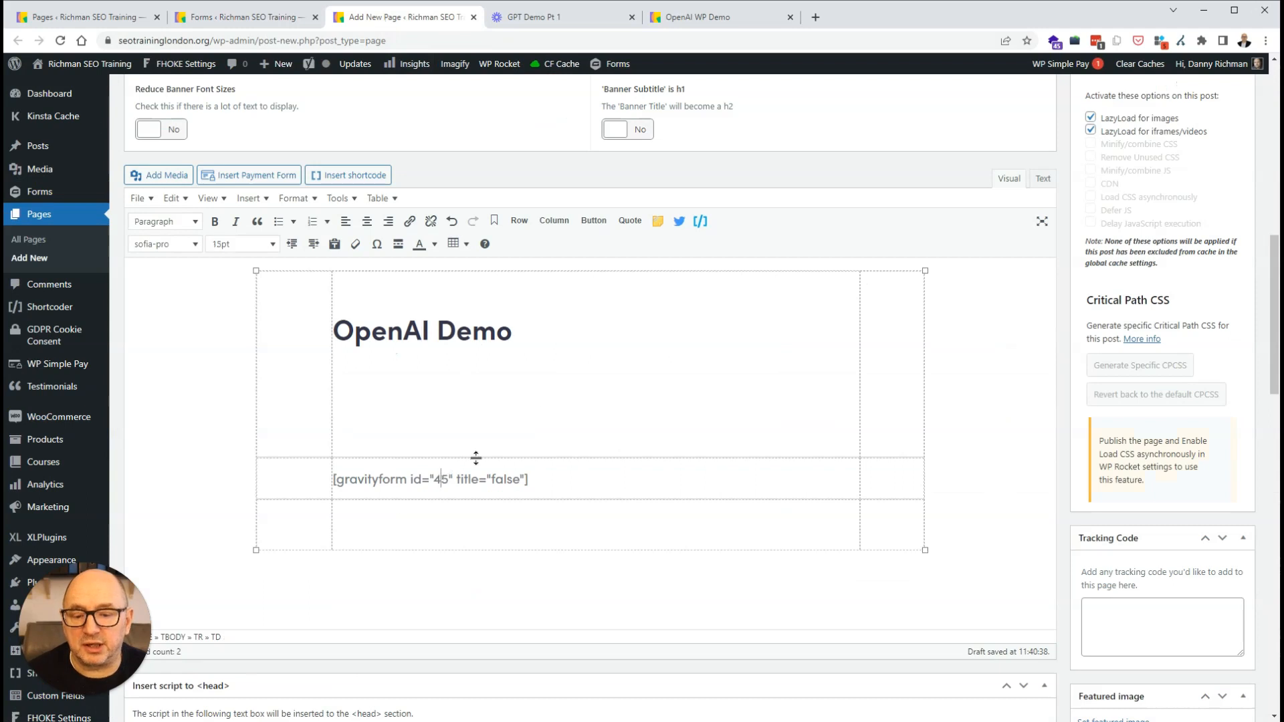
pyautogui.press('Delete')
pyautogui.write('6')
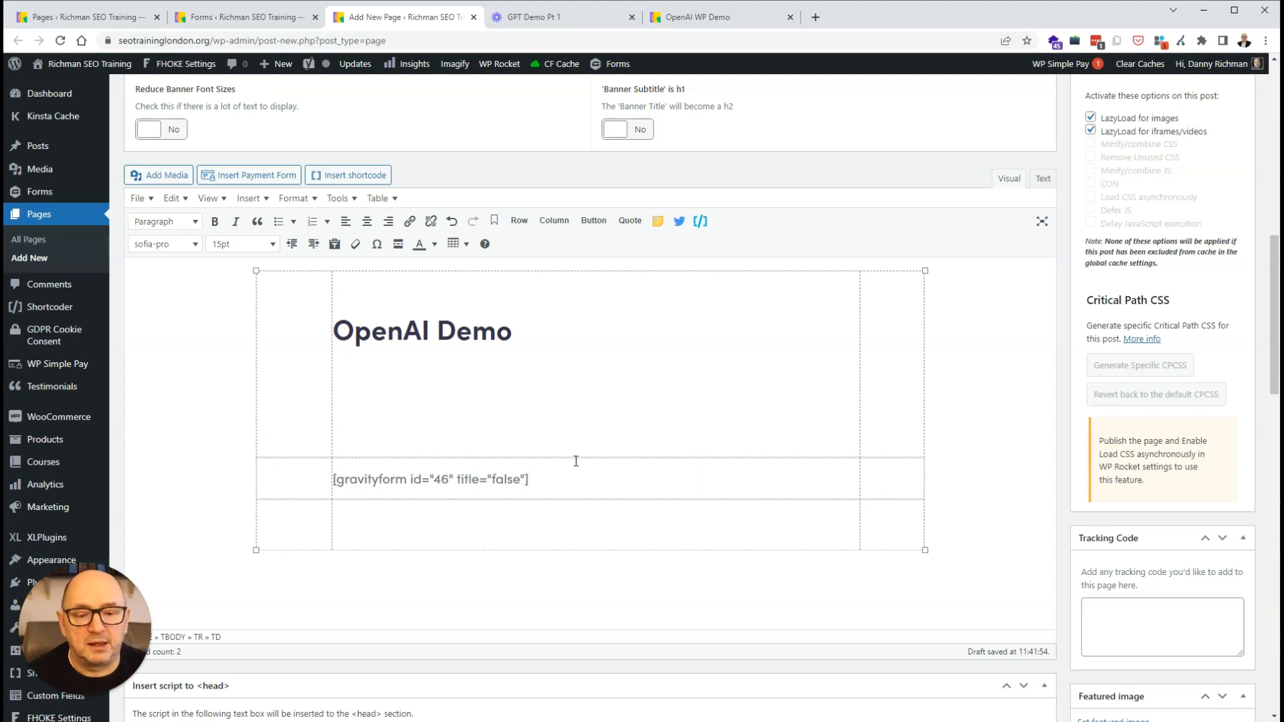
# Step: In the advanced Yoast SEO settings, set both showing the page in search results and following its links to No
pyautogui.scroll(-14, 574, 459)
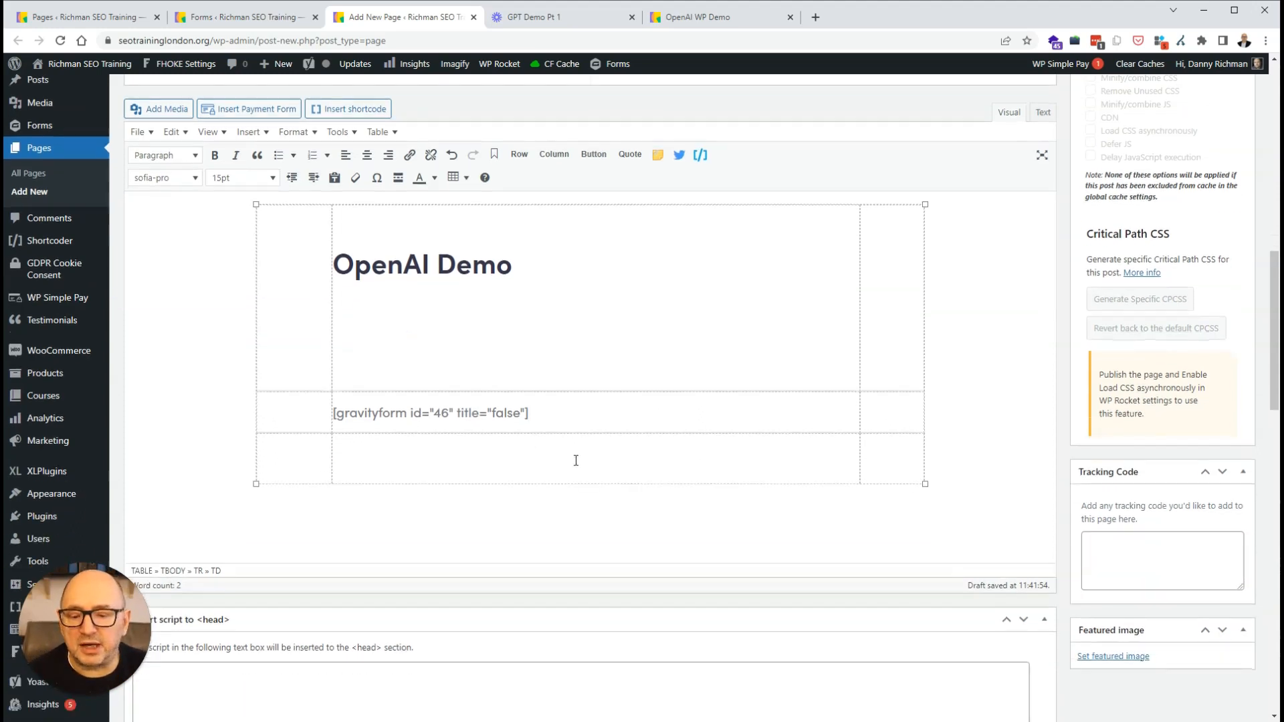
pyautogui.scroll(-2, 577, 466)
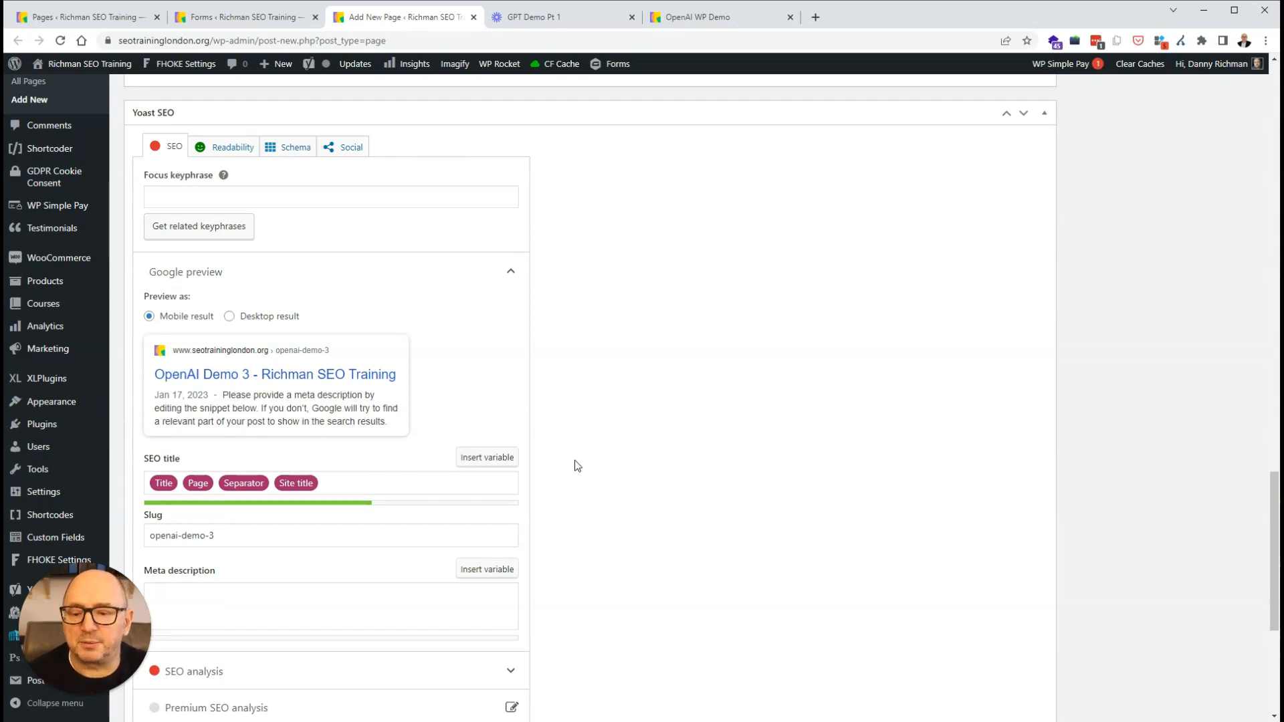
pyautogui.scroll(-3, 464, 450)
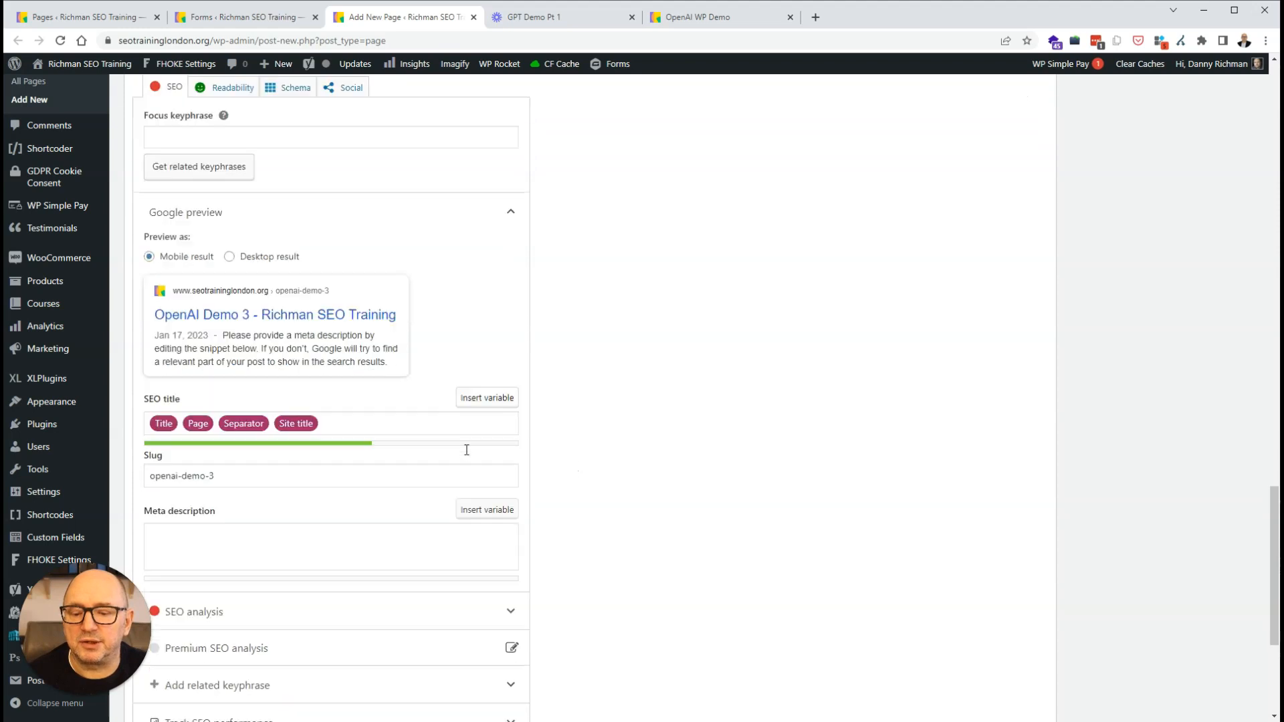
pyautogui.scroll(-2, 605, 457)
pyautogui.scroll(-1, 615, 461)
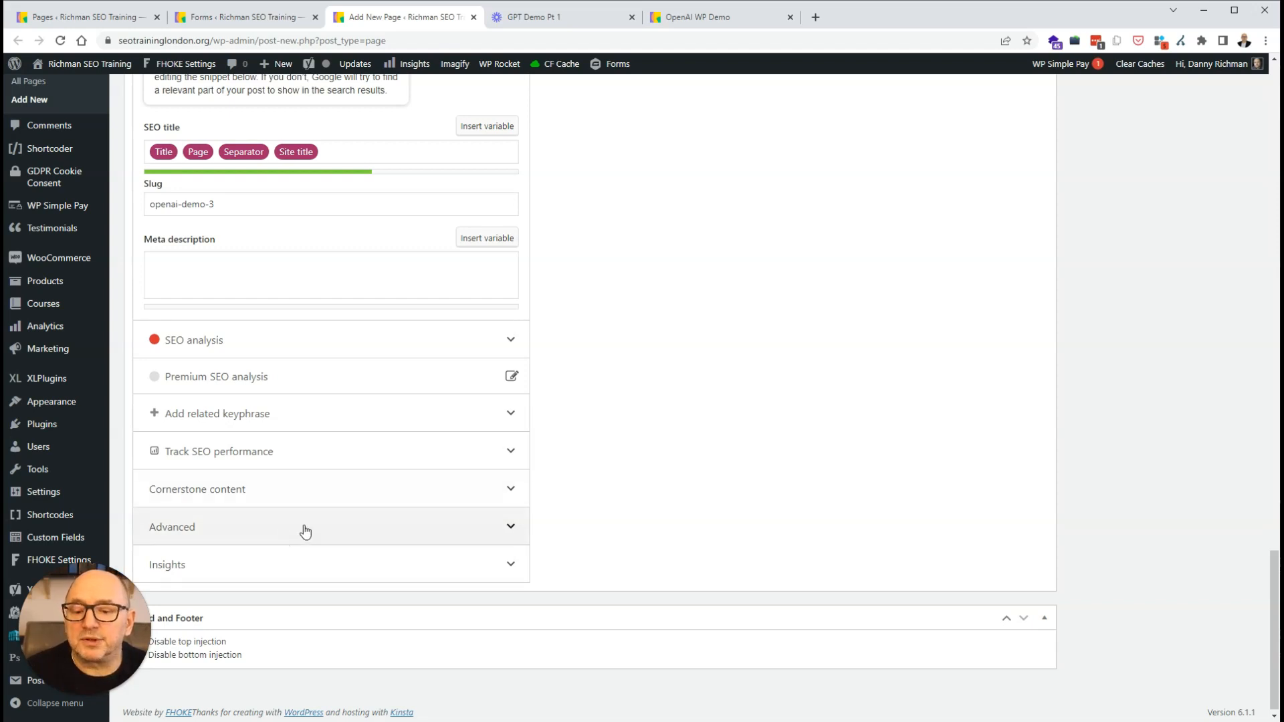
pyautogui.click(209, 532)
pyautogui.scroll(-2, 359, 528)
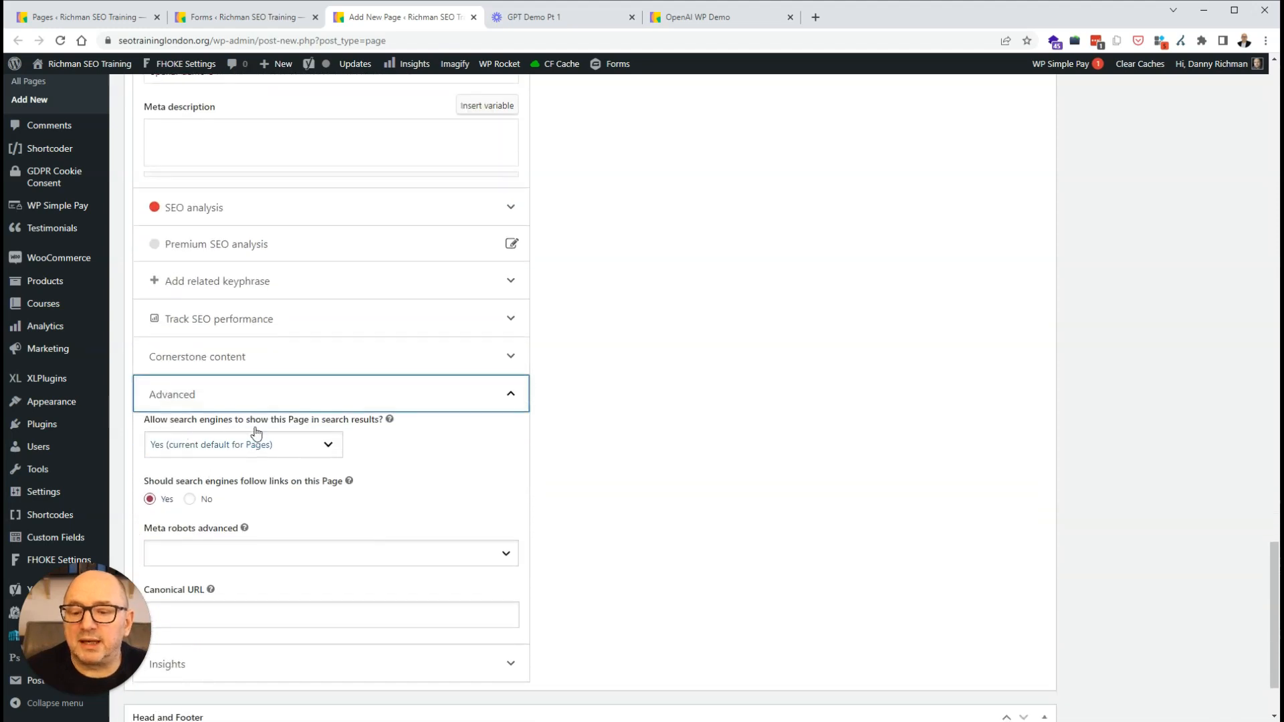
pyautogui.click(258, 446)
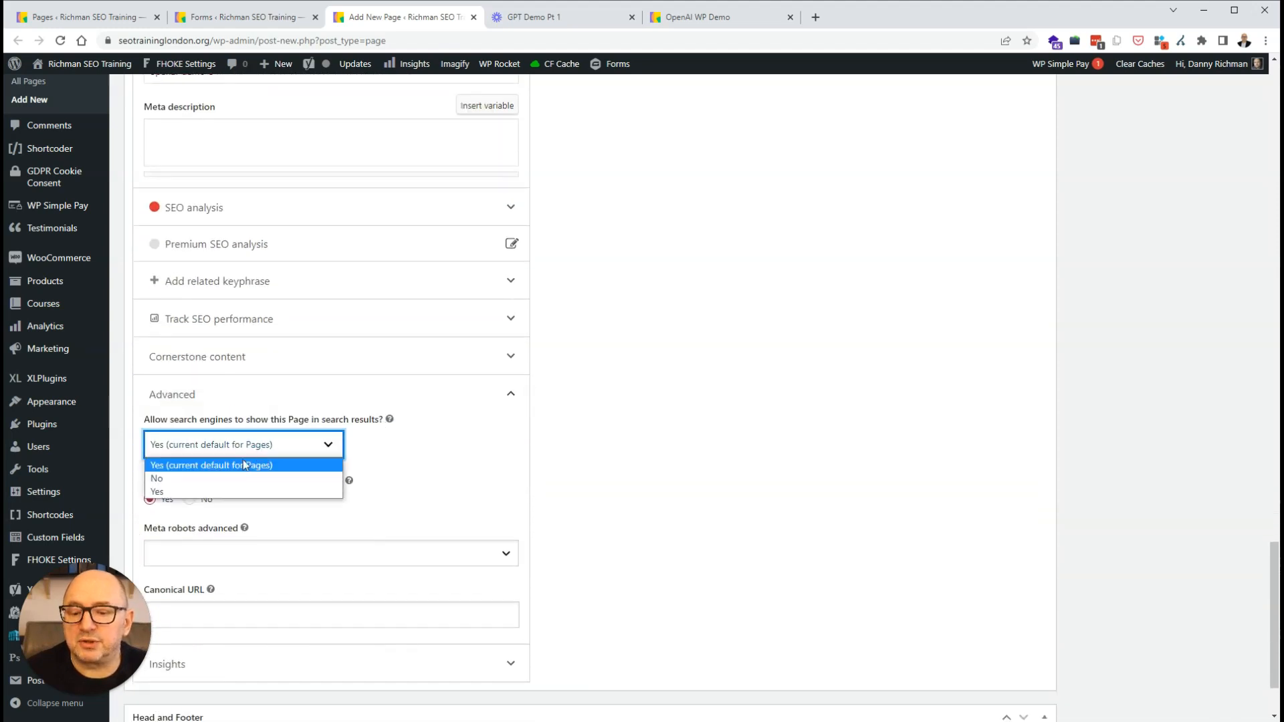
pyautogui.click(197, 485)
pyautogui.scroll(-2, 388, 500)
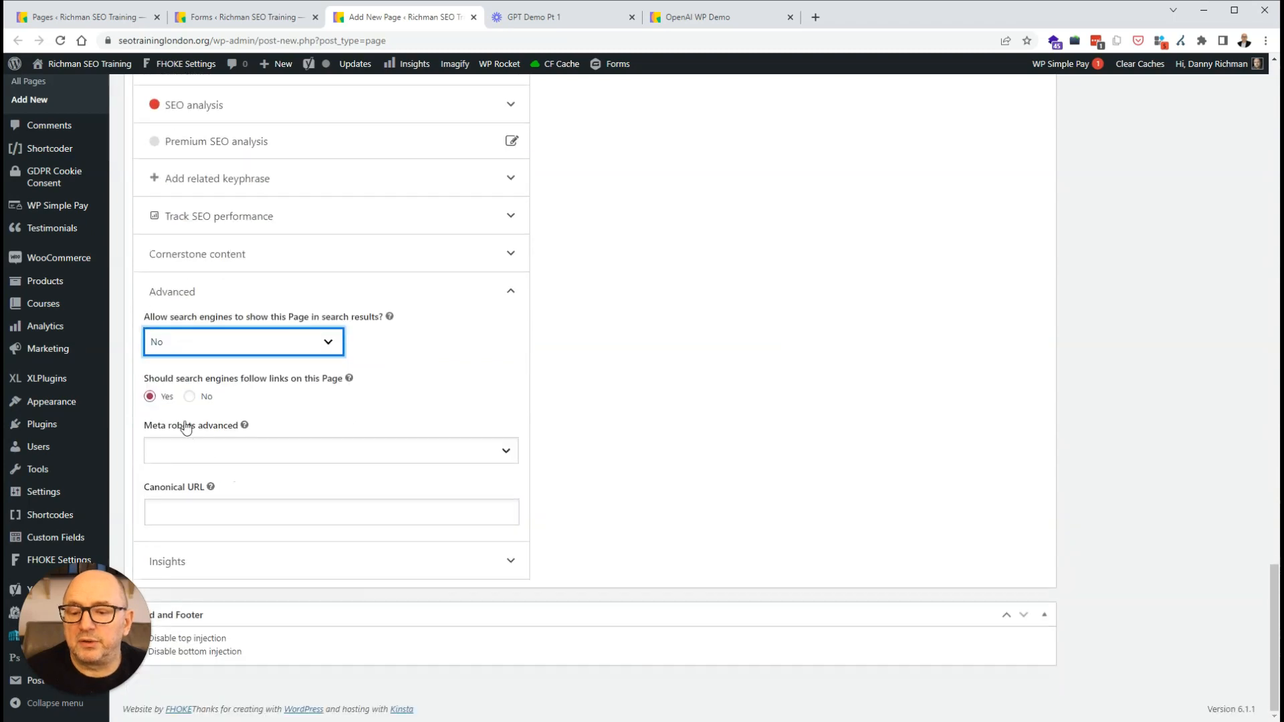
pyautogui.click(190, 397)
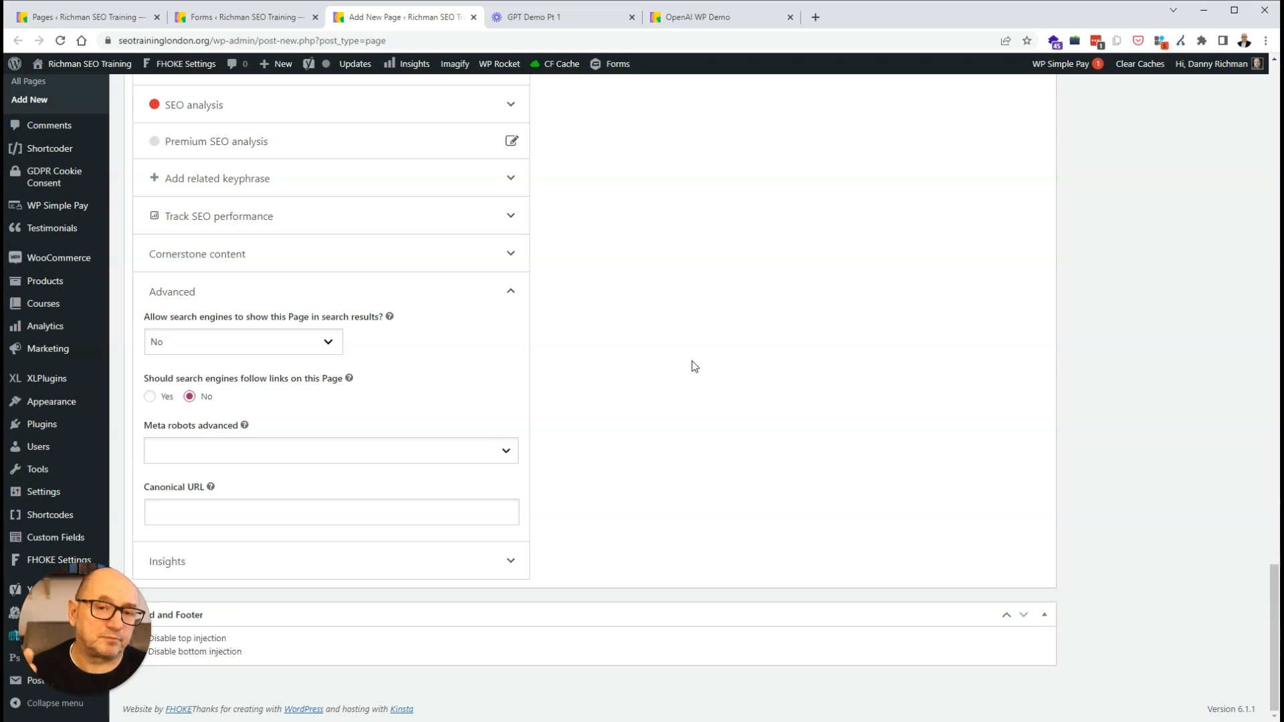
# Step: Change the page's permalink slug to openai-demo3
pyautogui.scroll(15, 694, 367)
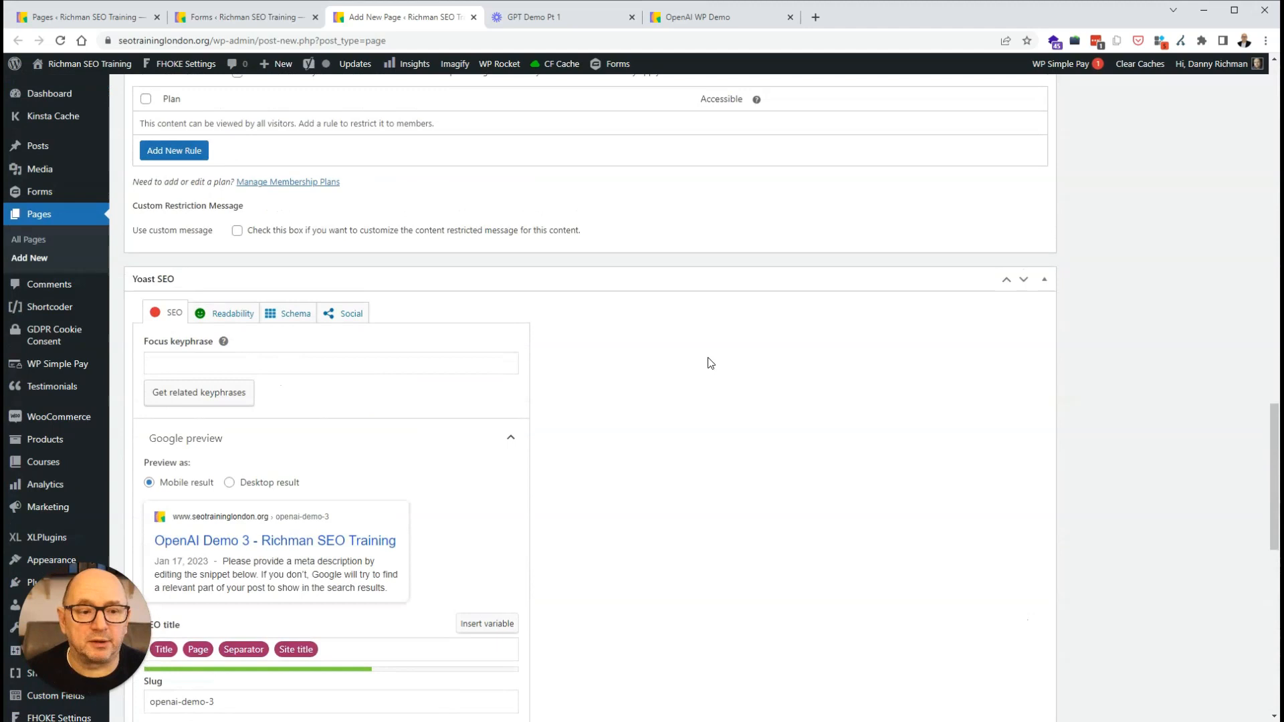
pyautogui.scroll(10, 767, 362)
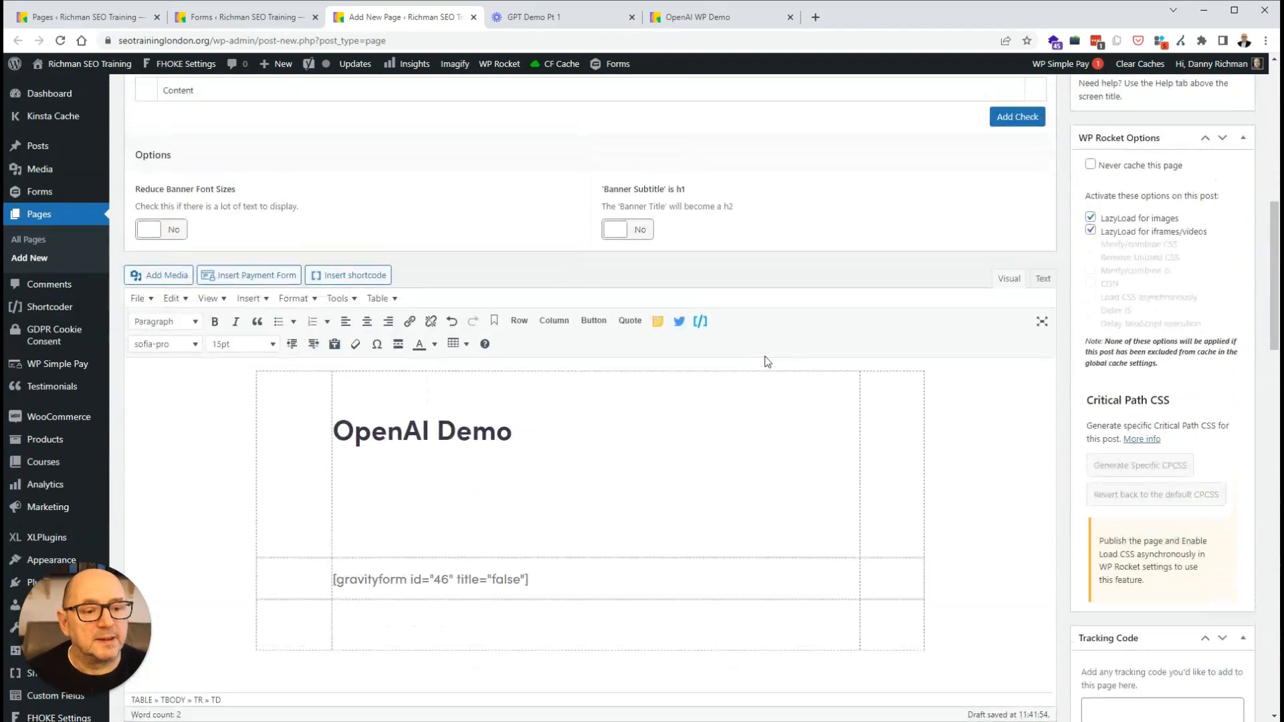
pyautogui.scroll(1, 766, 362)
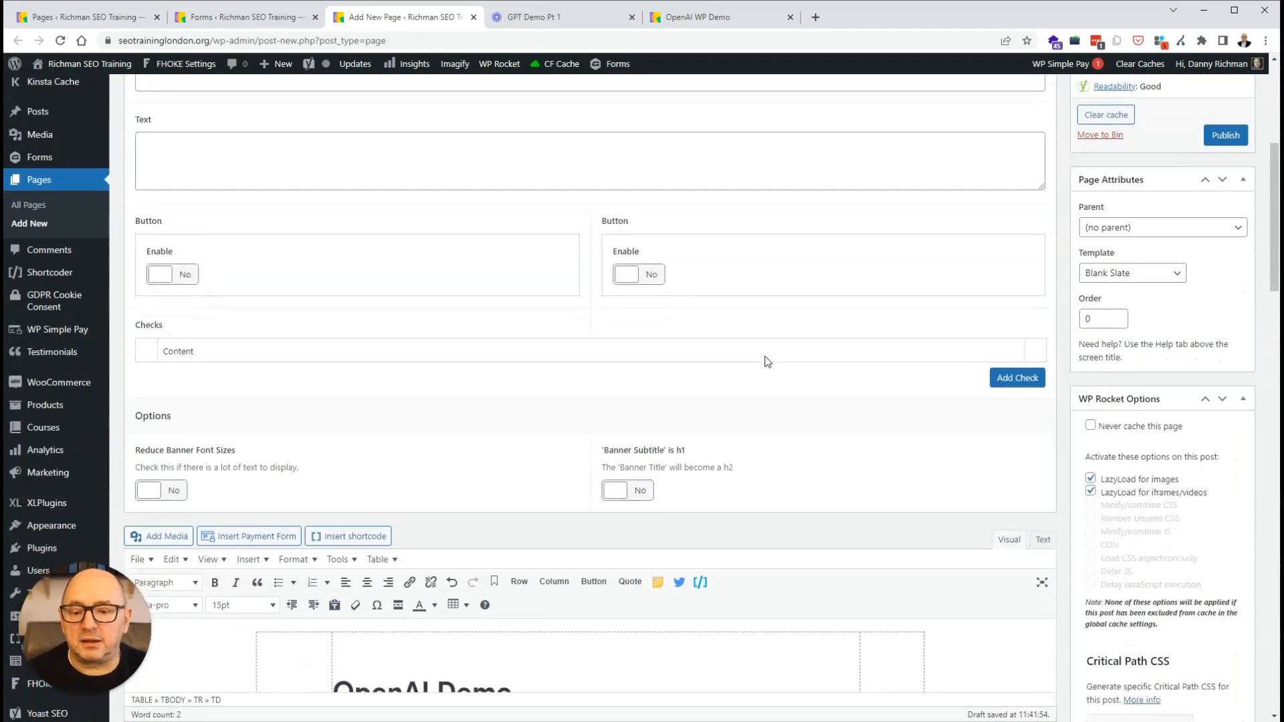
pyautogui.scroll(-5, 767, 362)
pyautogui.scroll(2, 767, 362)
pyautogui.scroll(5, 840, 364)
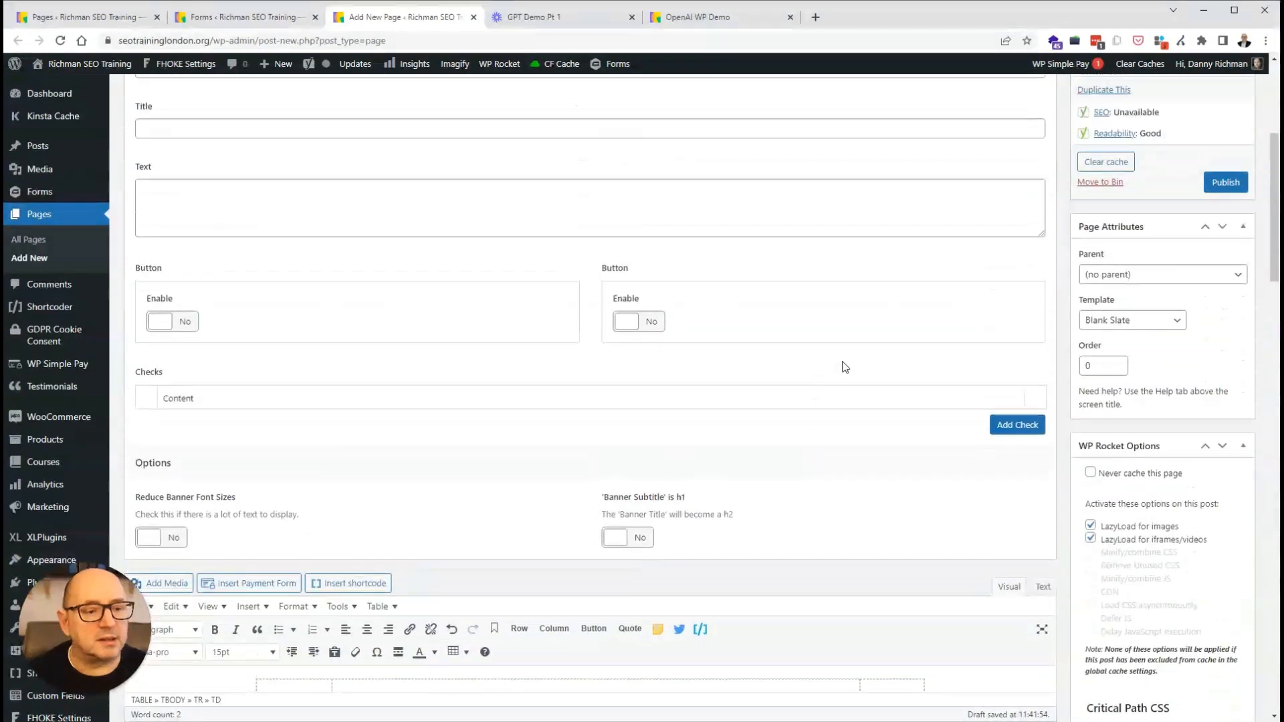
pyautogui.scroll(2, 876, 336)
pyautogui.scroll(1, 876, 336)
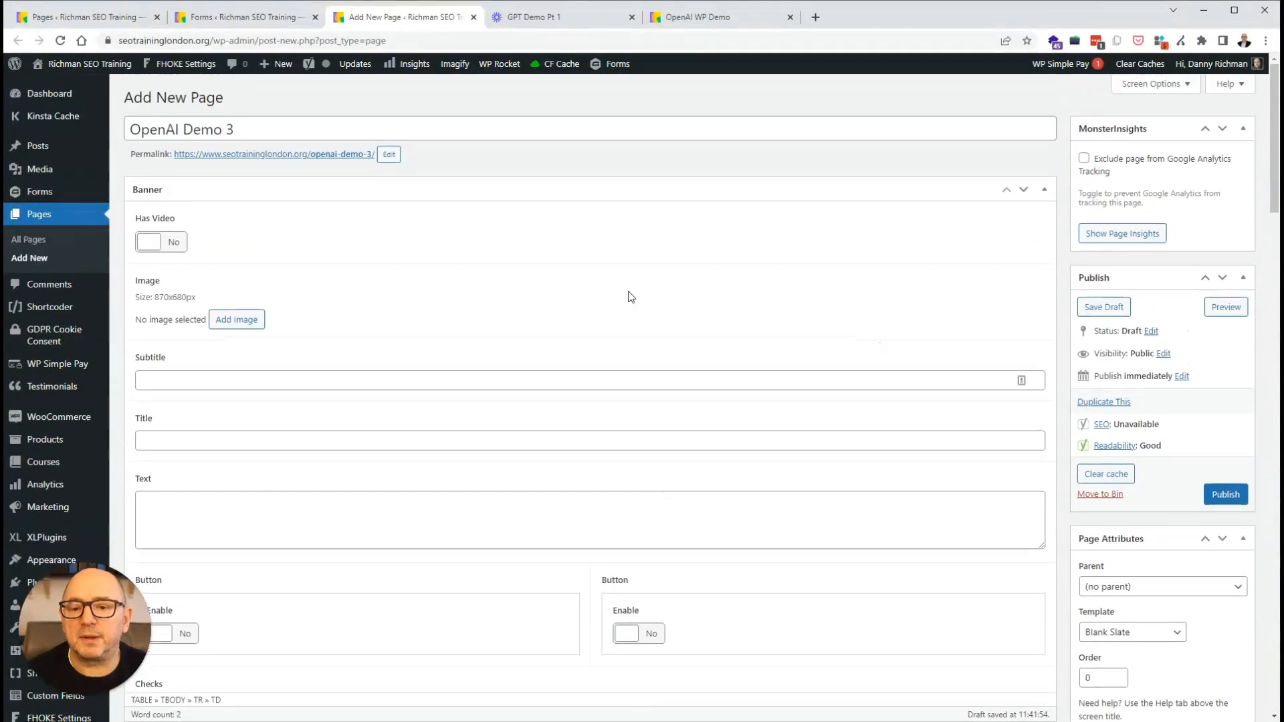
pyautogui.click(390, 155)
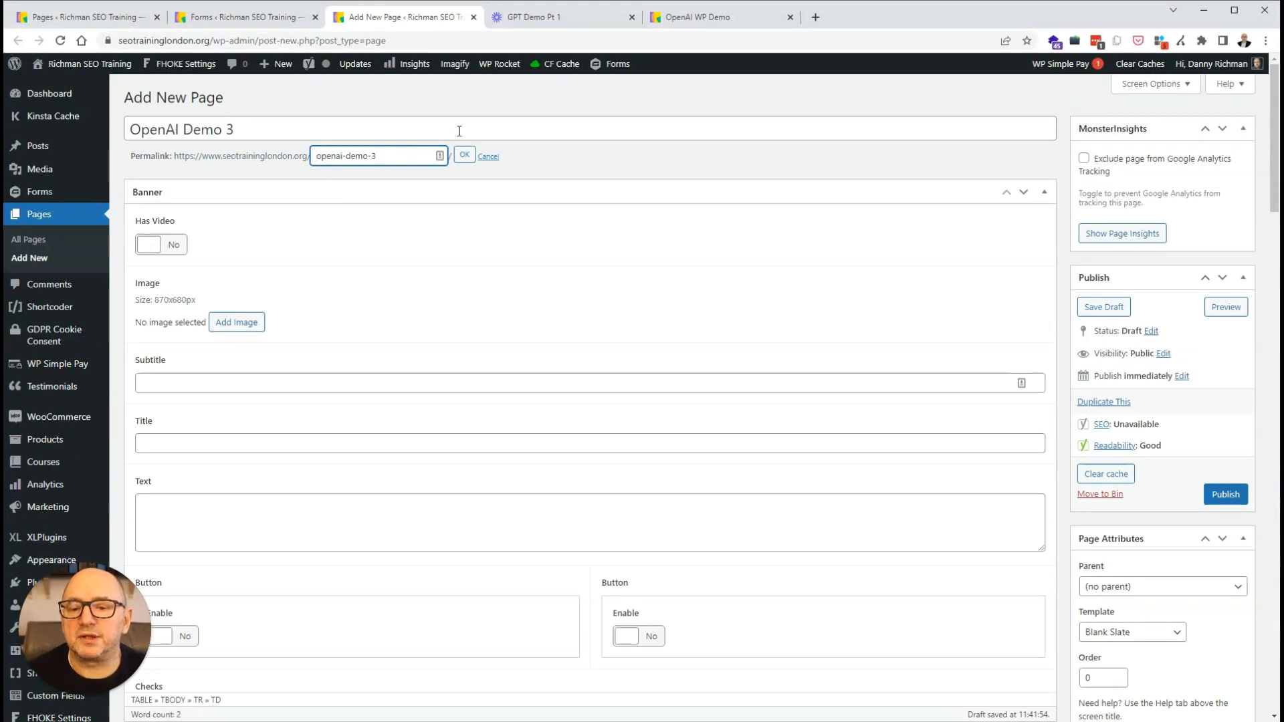
pyautogui.press('BackSpace')
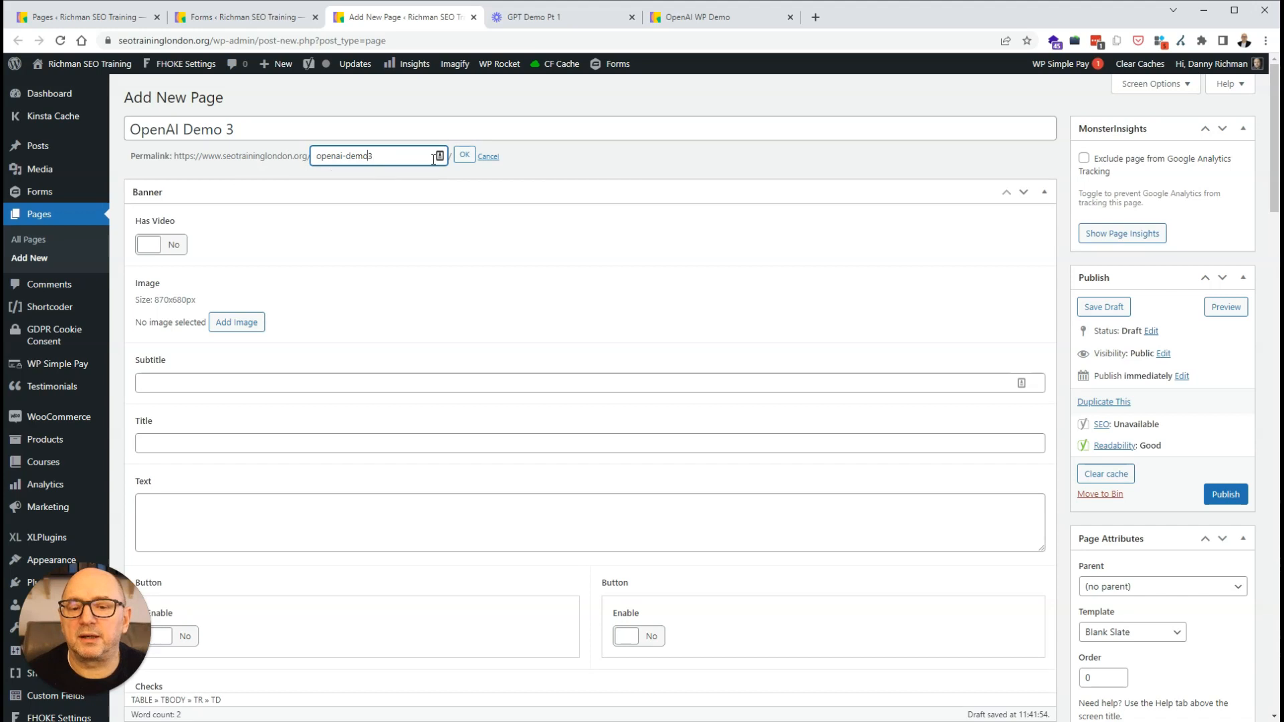
pyautogui.click(464, 158)
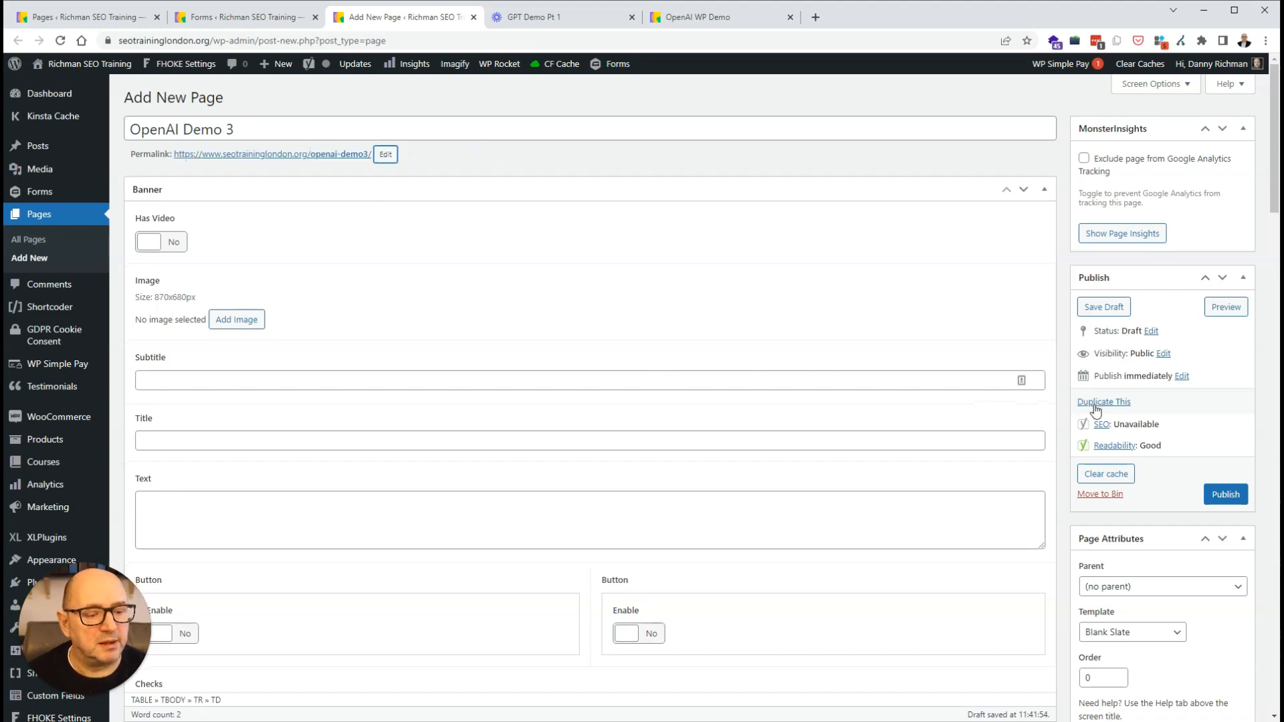
# Step: Publish the OpenAI Demo 3 page and open its permalink in a new browser tab
pyautogui.click(1234, 493)
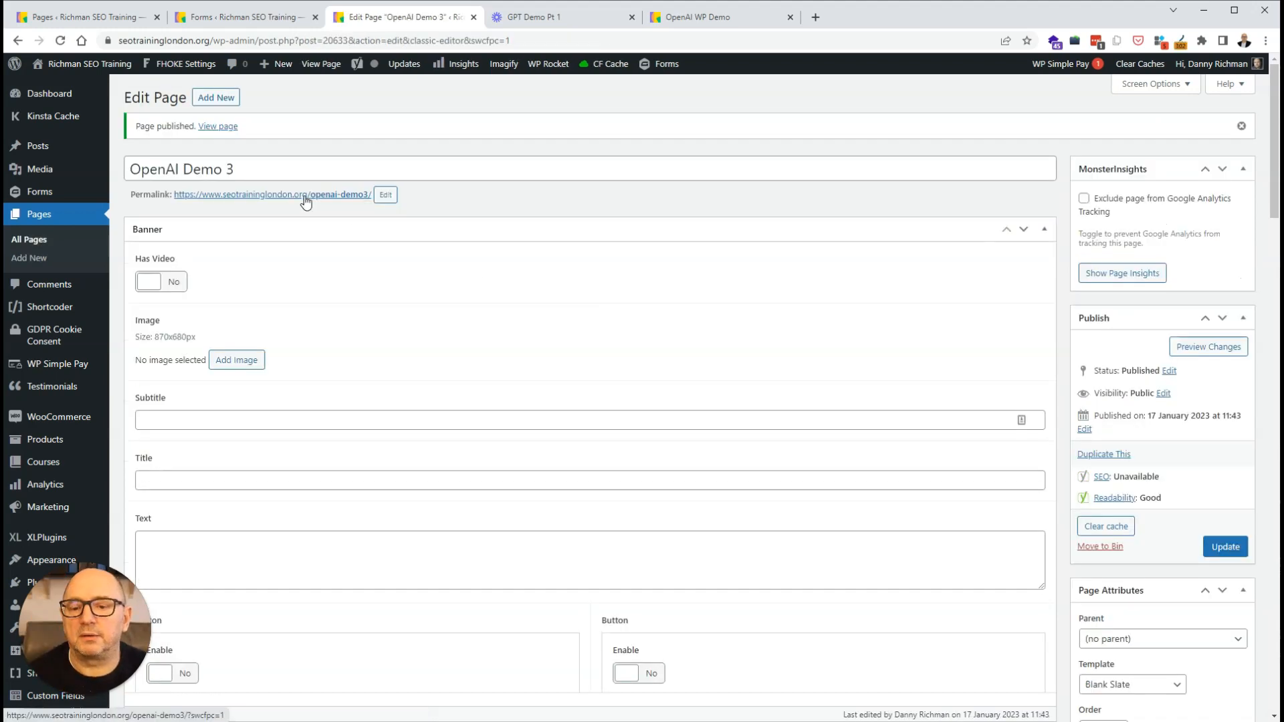
pyautogui.rightClick(307, 194)
pyautogui.click(371, 205)
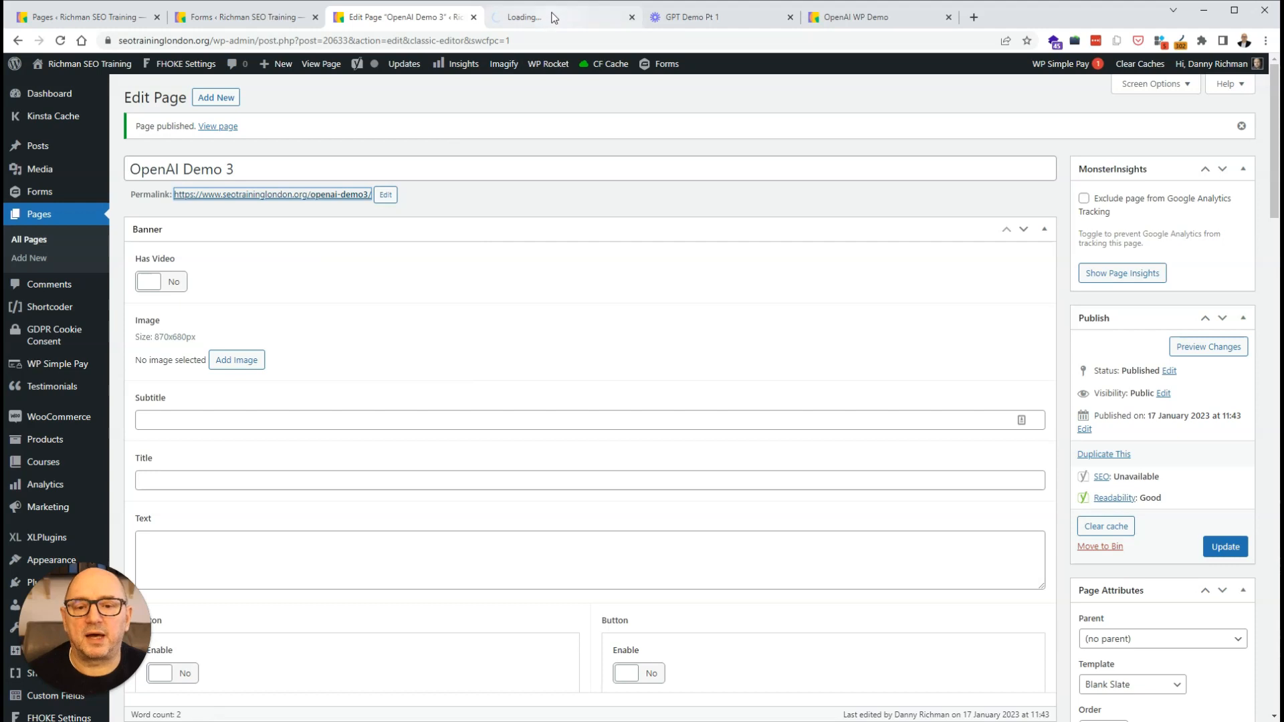
pyautogui.hotkey('ctrl', 'Tab')
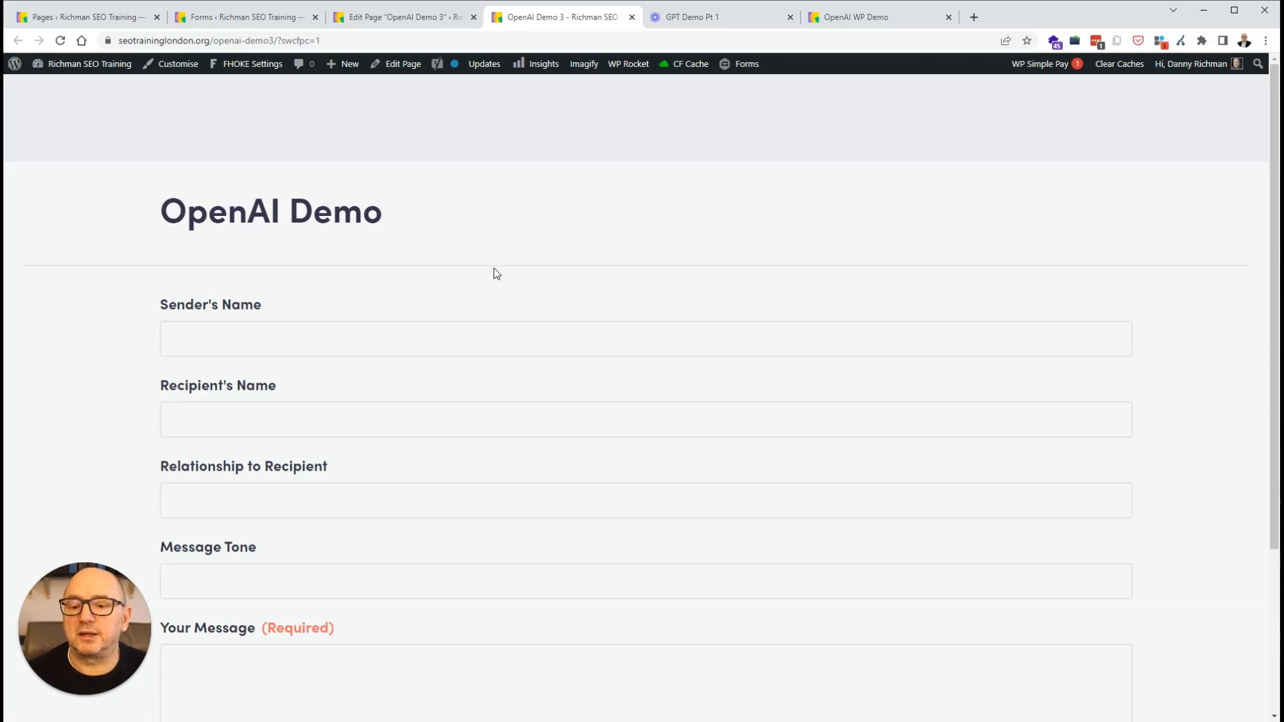
# Step: Enter the sender's first name and the recipient's first name in the published OpenAI Demo form
pyautogui.scroll(-1, 432, 288)
pyautogui.click(257, 275)
pyautogui.write('Danny')
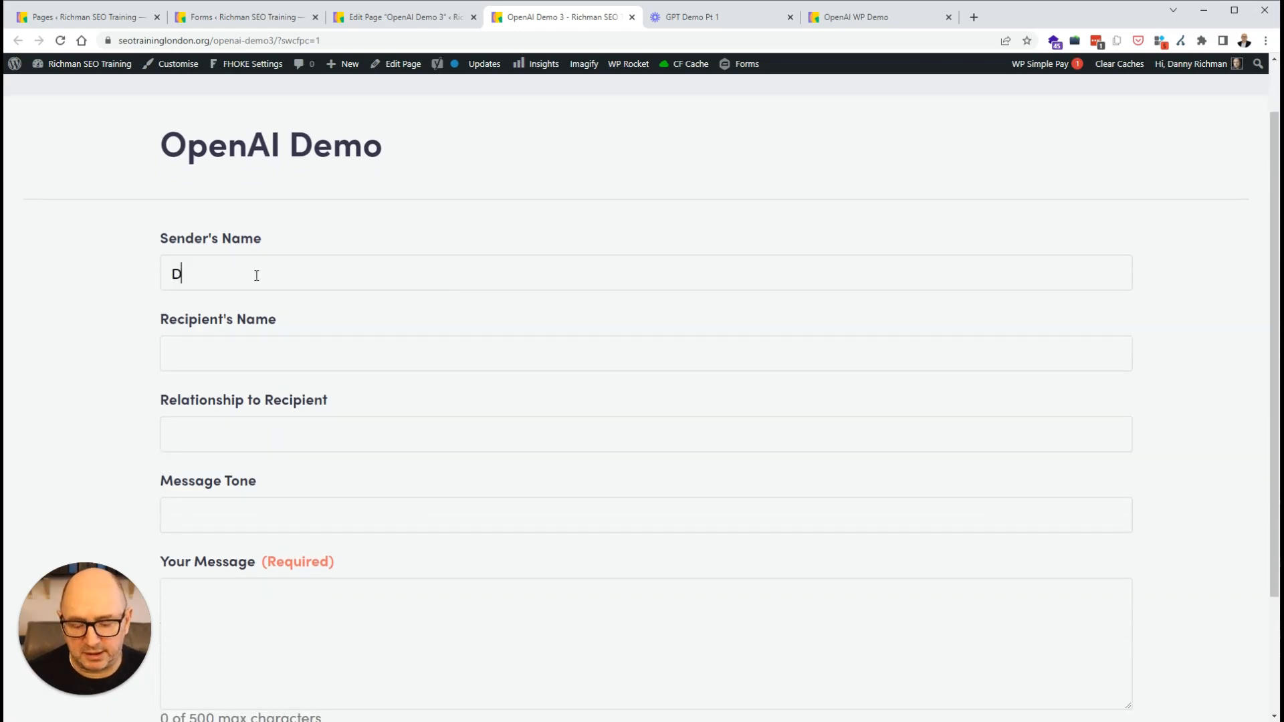
pyautogui.click(257, 343)
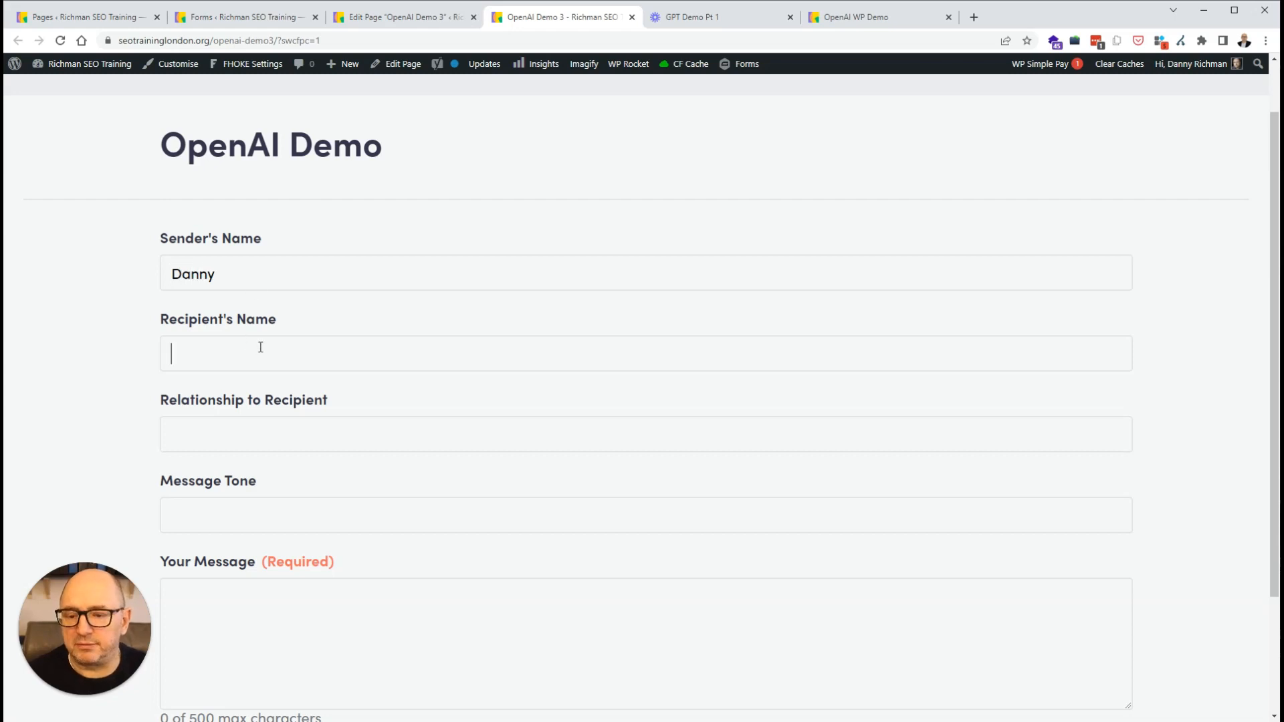
pyautogui.write('Sally')
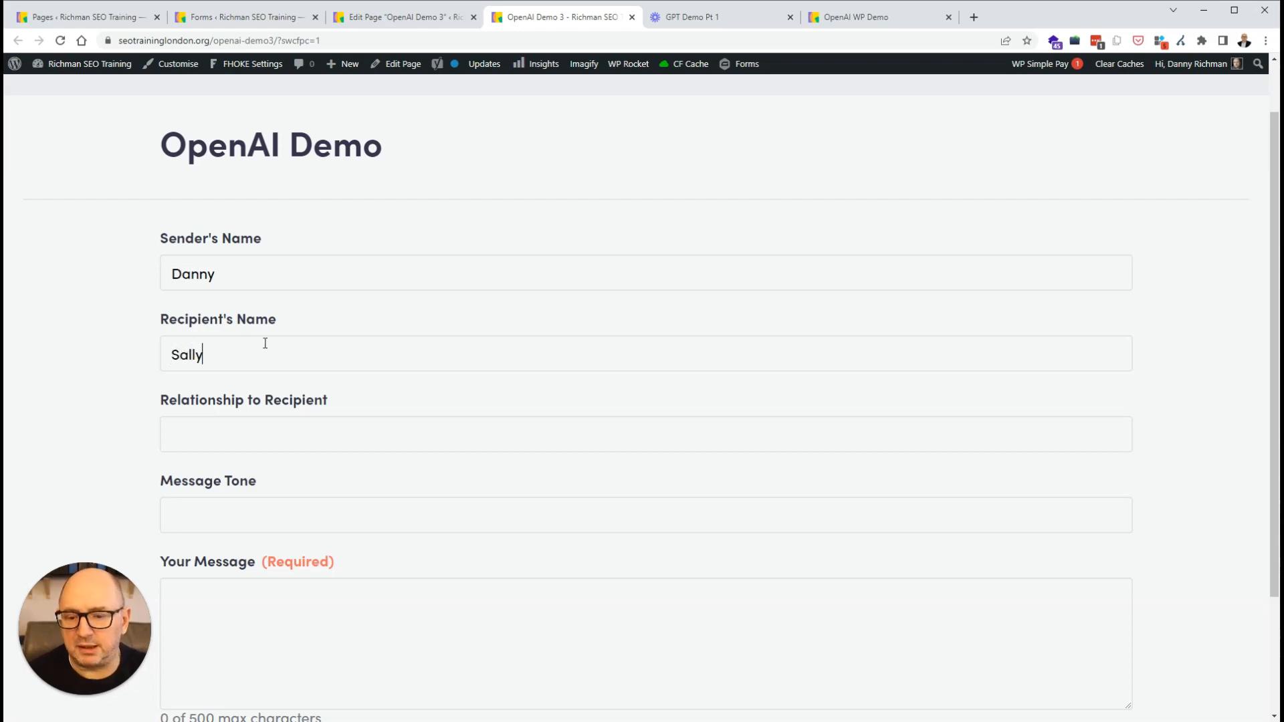
# Step: Fill in Client as the relationship to the recipient and Friendly as the message tone
pyautogui.scroll(-2, 265, 343)
pyautogui.write('Clienbt')
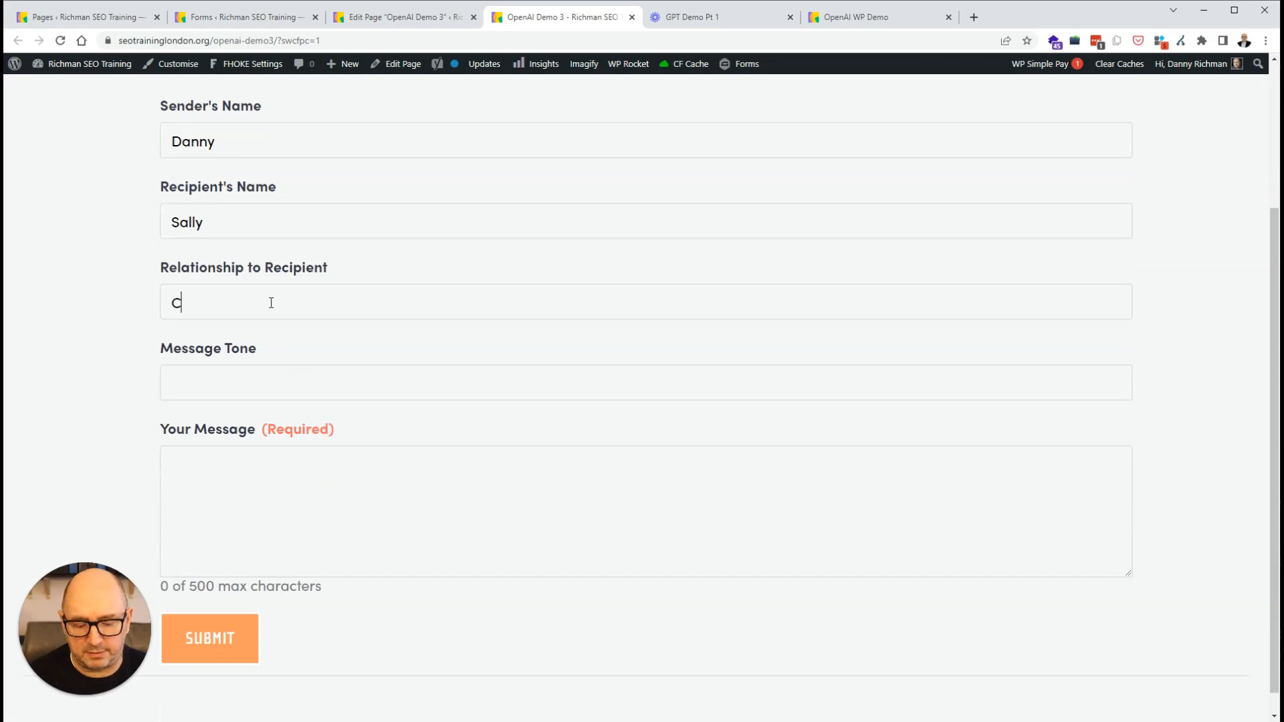
pyautogui.press('BackSpace')
pyautogui.press('BackSpace')
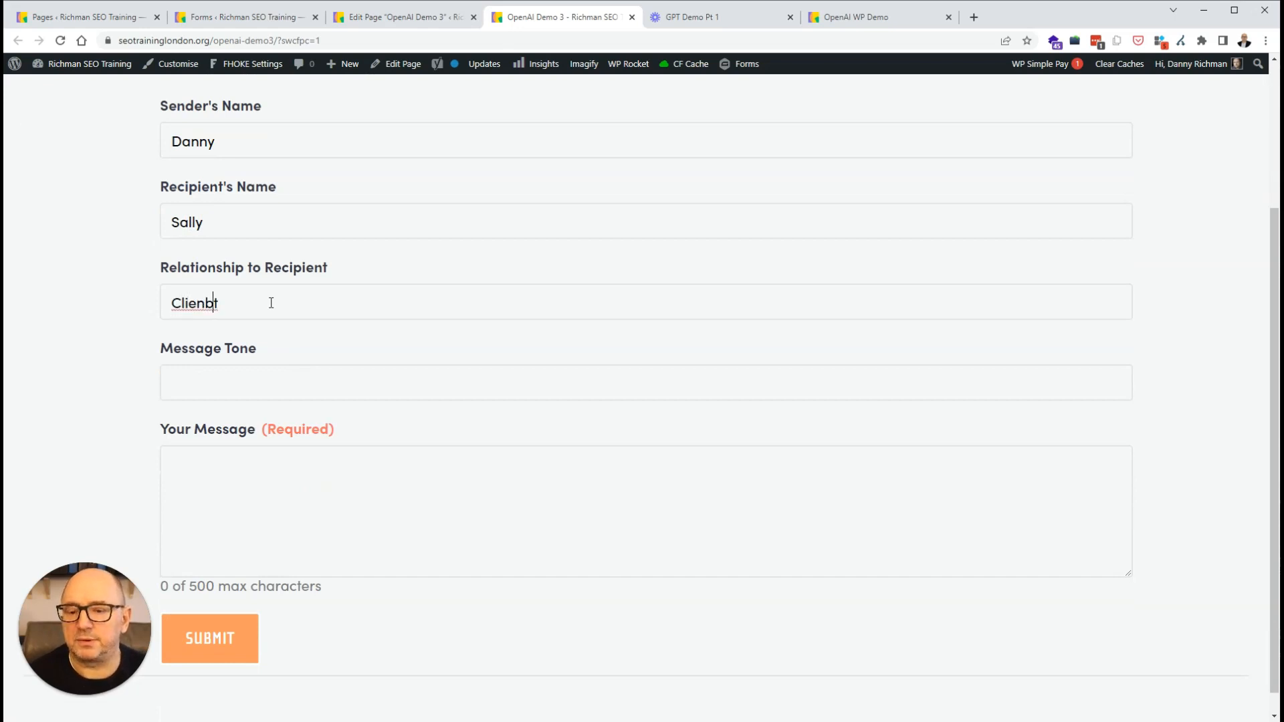
pyautogui.write('t')
pyautogui.click(246, 384)
pyautogui.write('Friendly')
# Step: Enter the message "Hi i will send you a letter next week" and submit the form
pyautogui.click(273, 496)
pyautogui.write('Hi ')
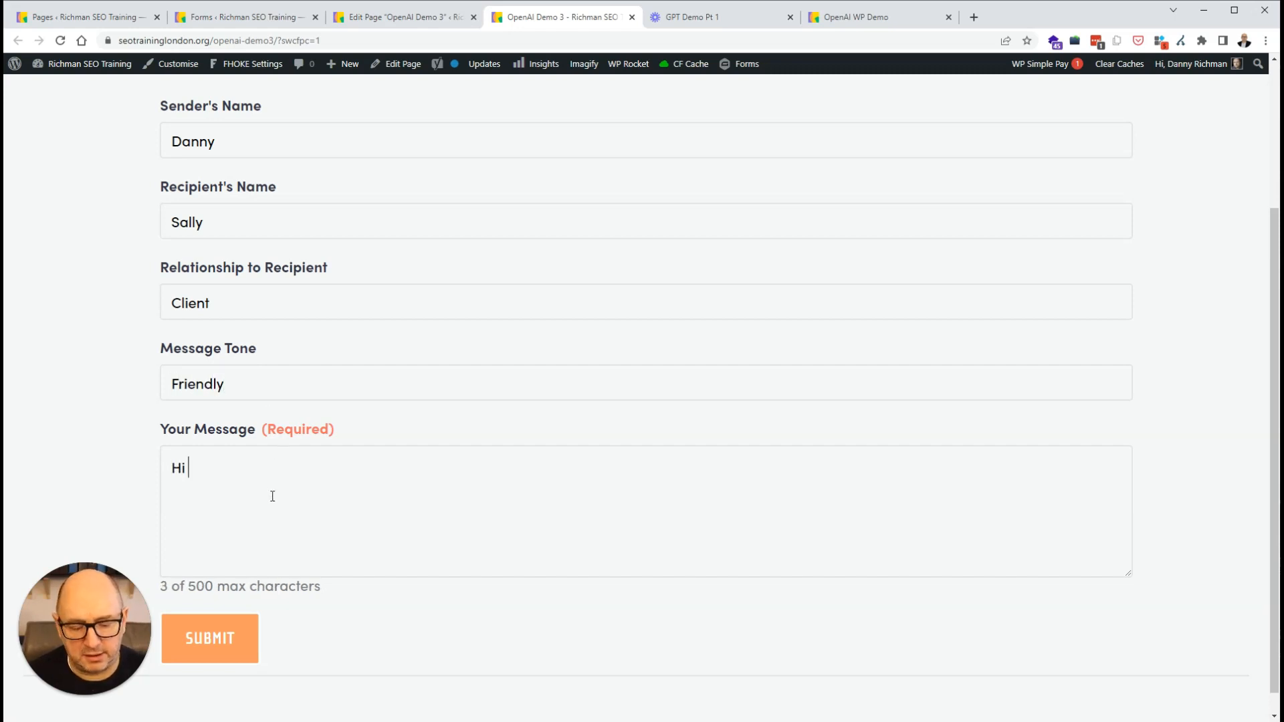
pyautogui.write('i will send you a')
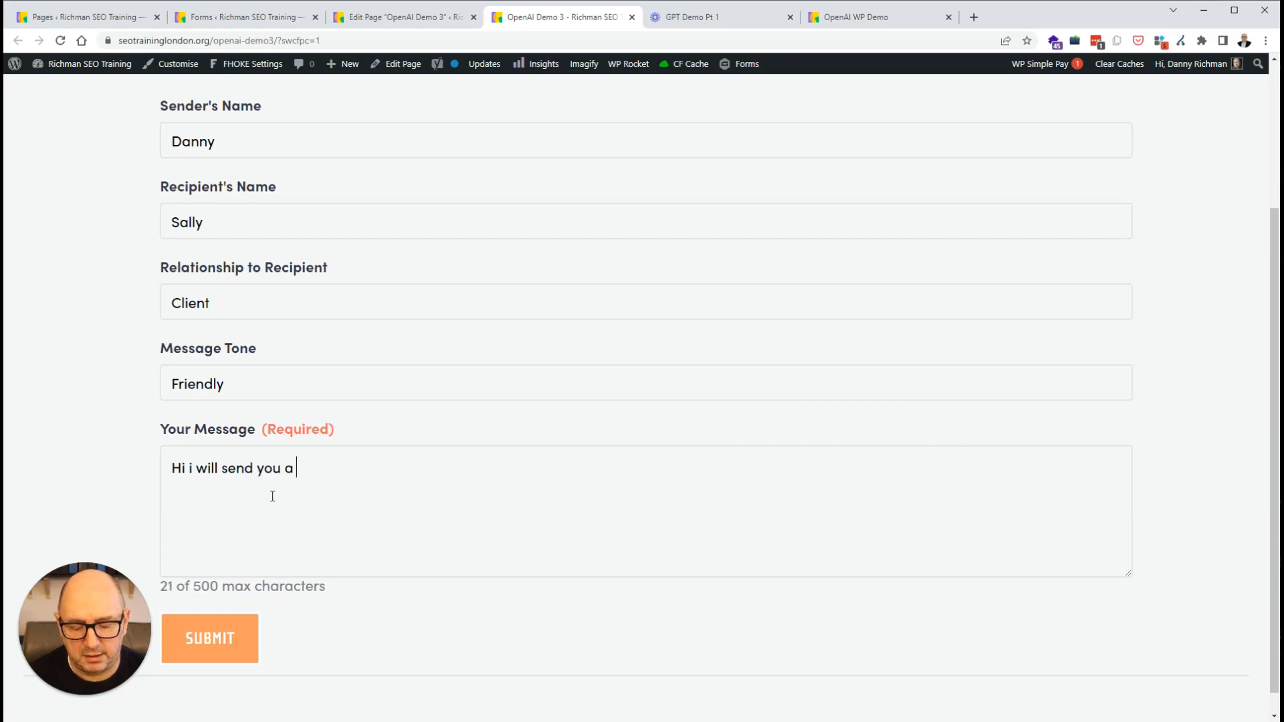
pyautogui.write(' letter')
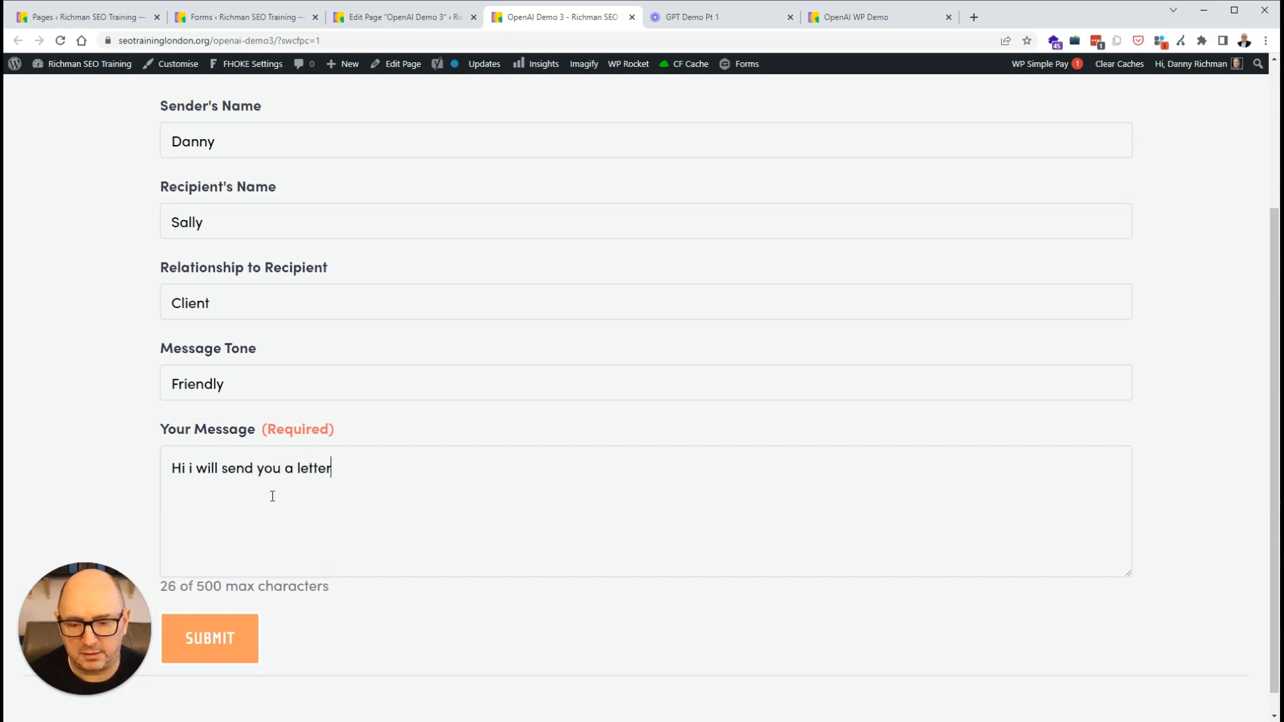
pyautogui.write(' next week')
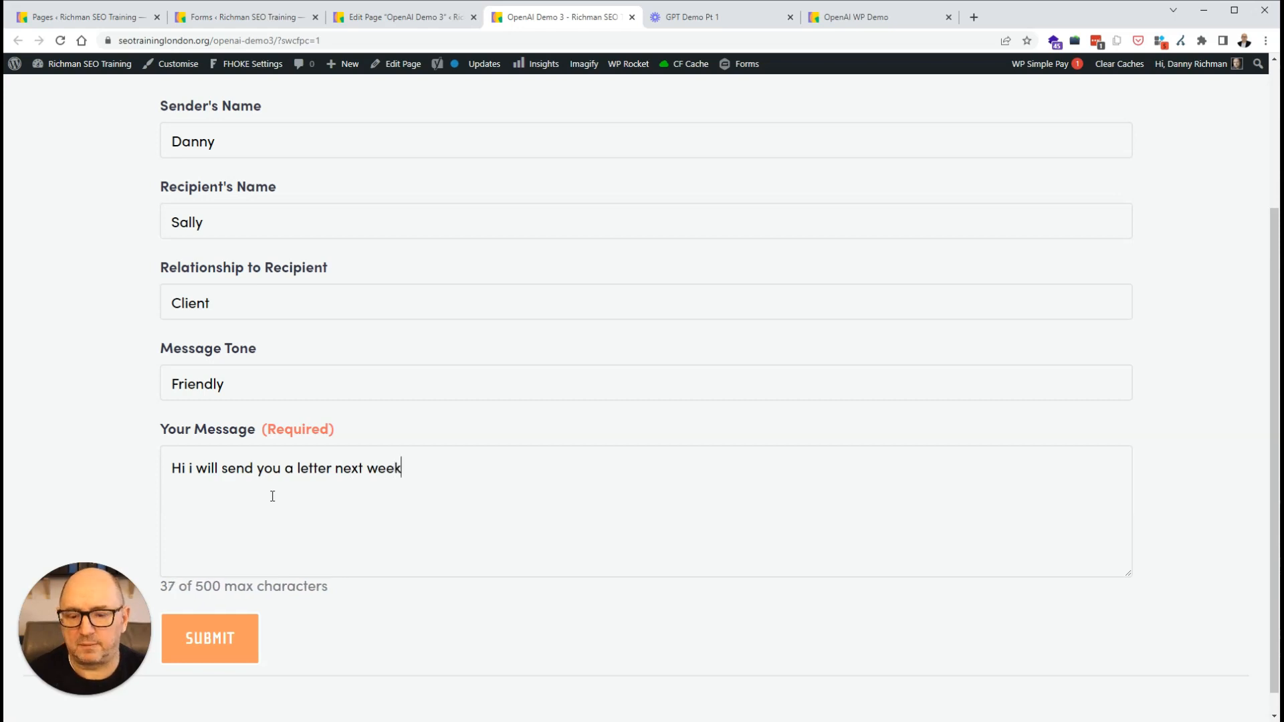
pyautogui.click(221, 637)
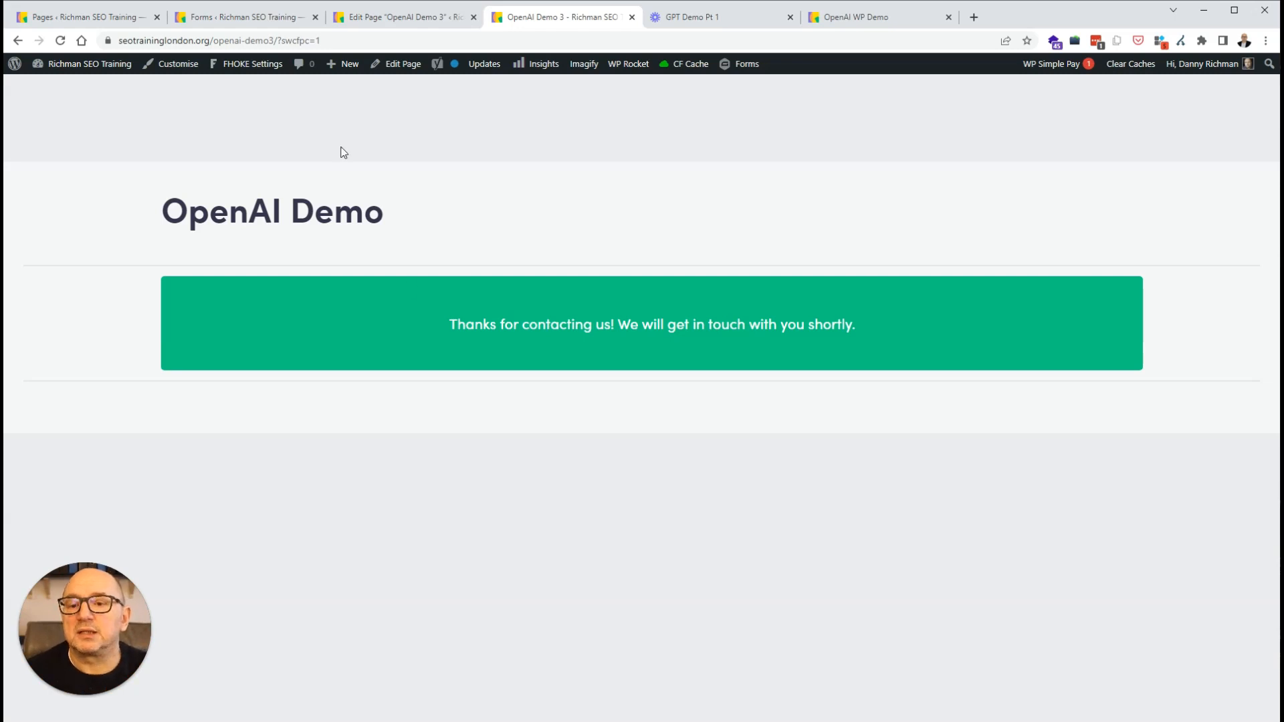
# Step: Open the OpenAI V2 form's Default Confirmation for editing from the Gravity Forms list
pyautogui.click(268, 17)
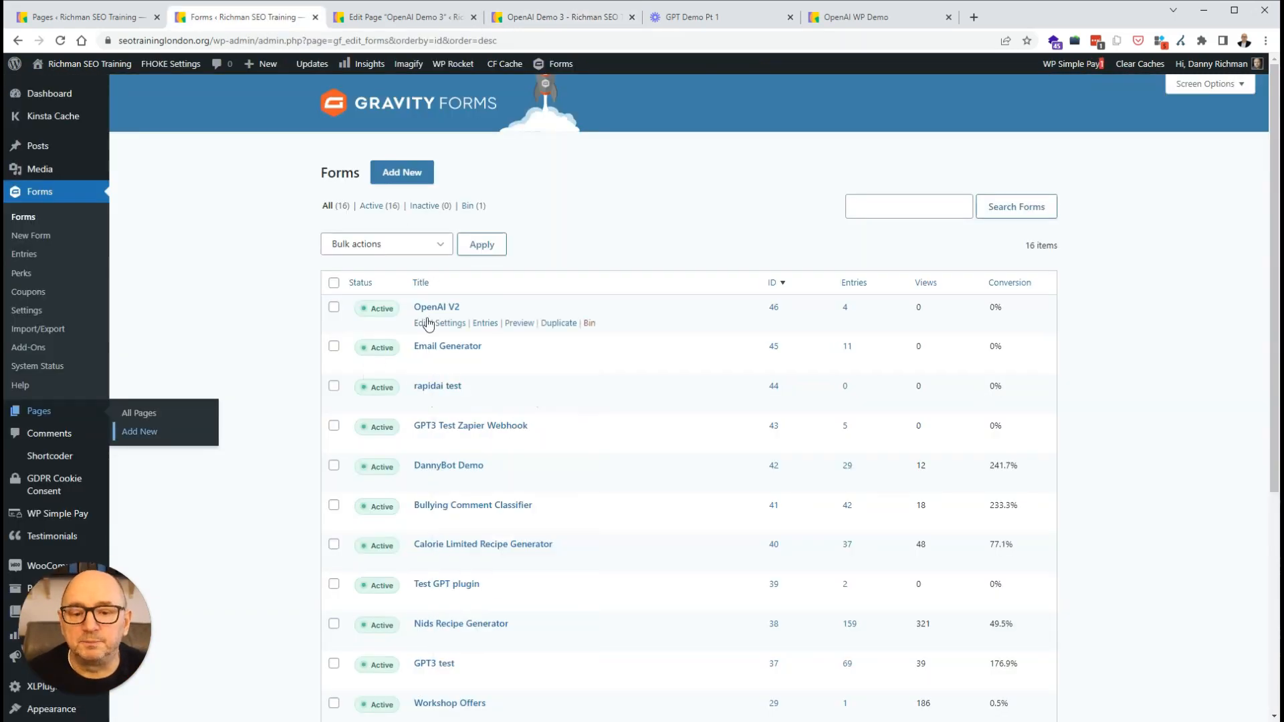
pyautogui.moveTo(448, 324)
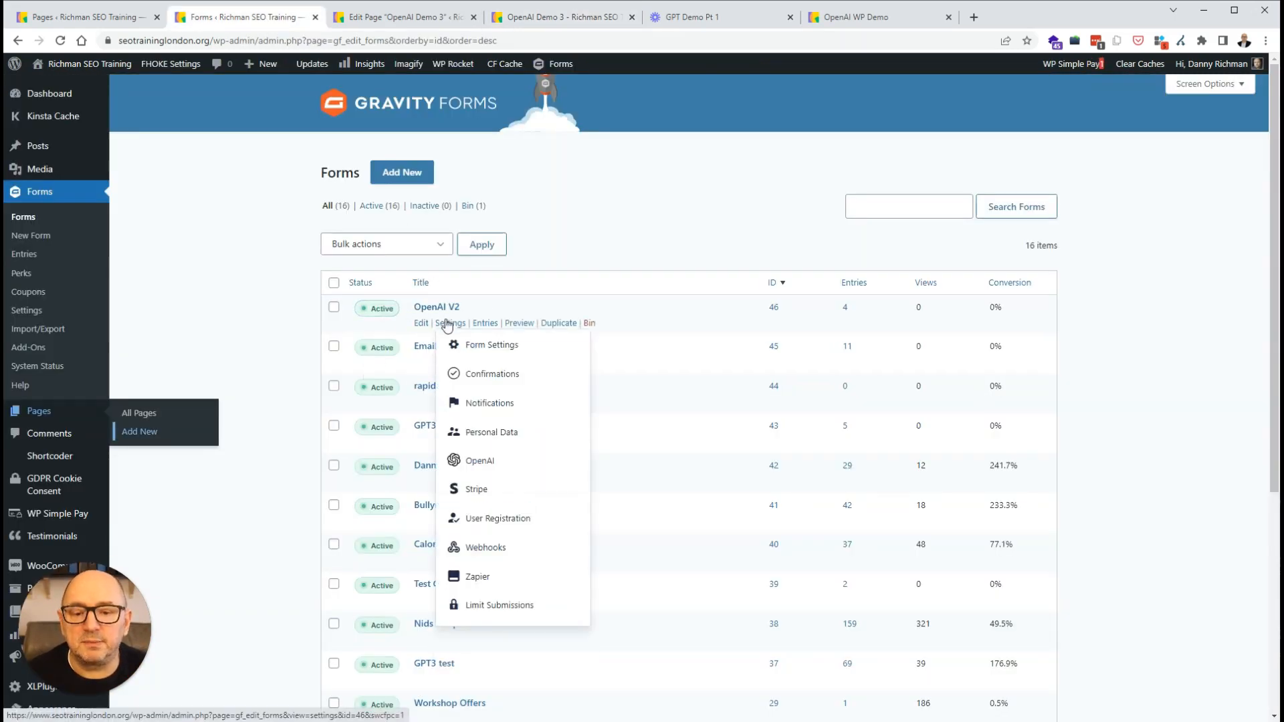
pyautogui.click(489, 346)
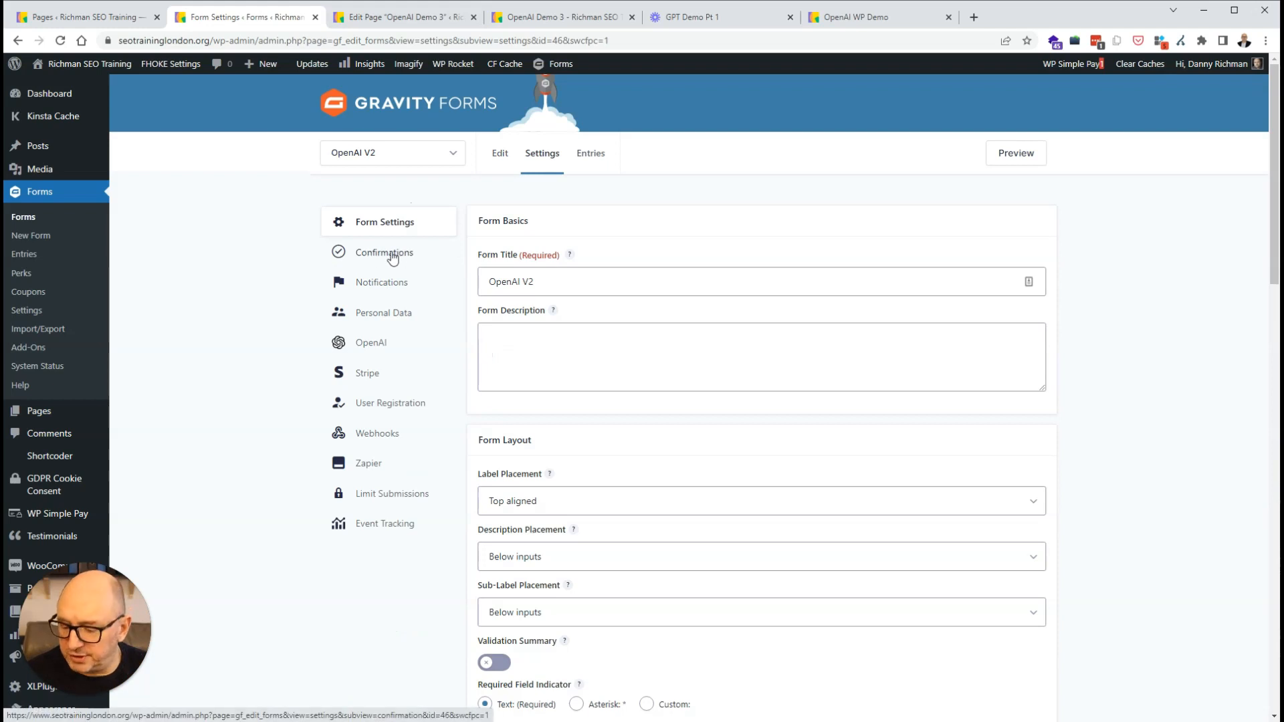
pyautogui.click(393, 259)
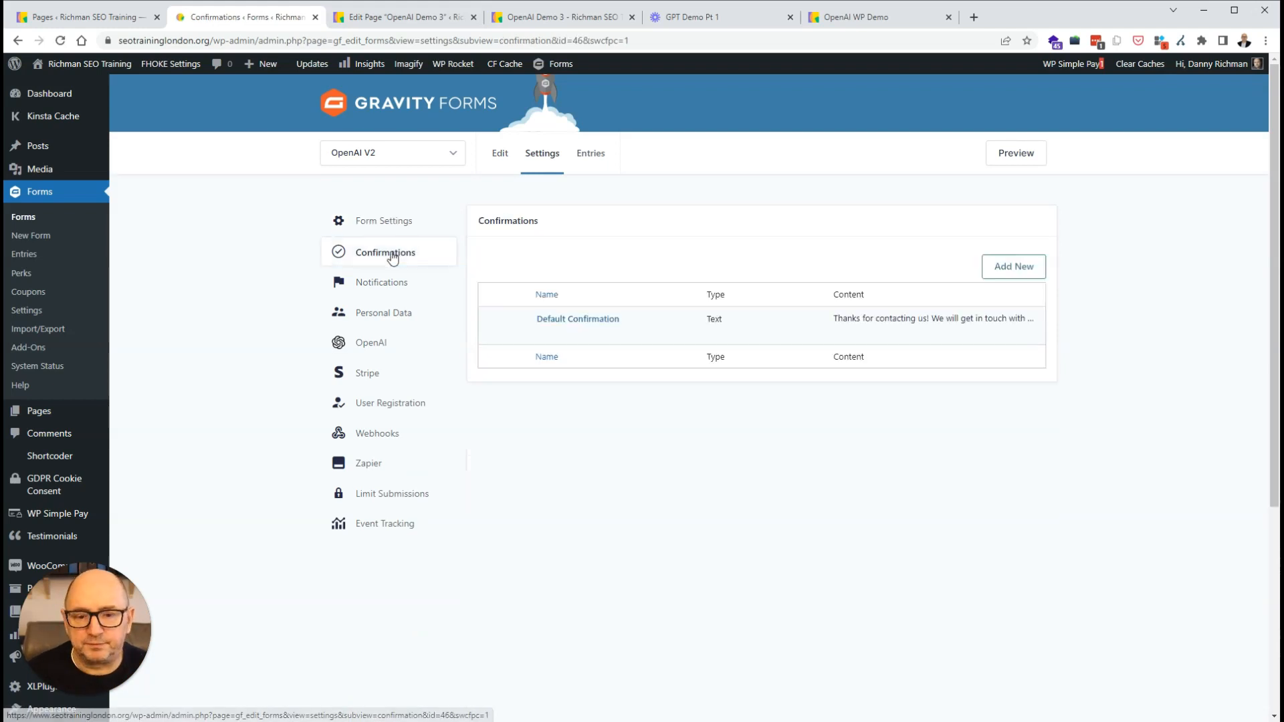
pyautogui.moveTo(544, 334)
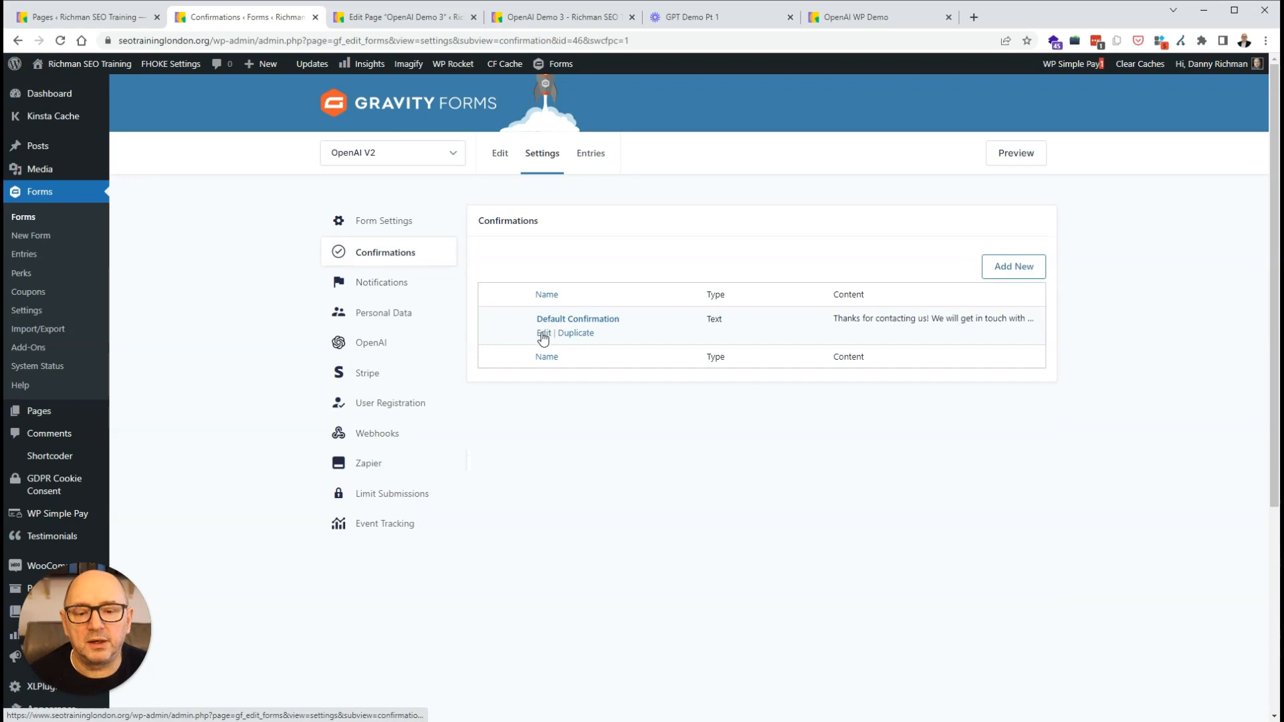
pyautogui.click(543, 334)
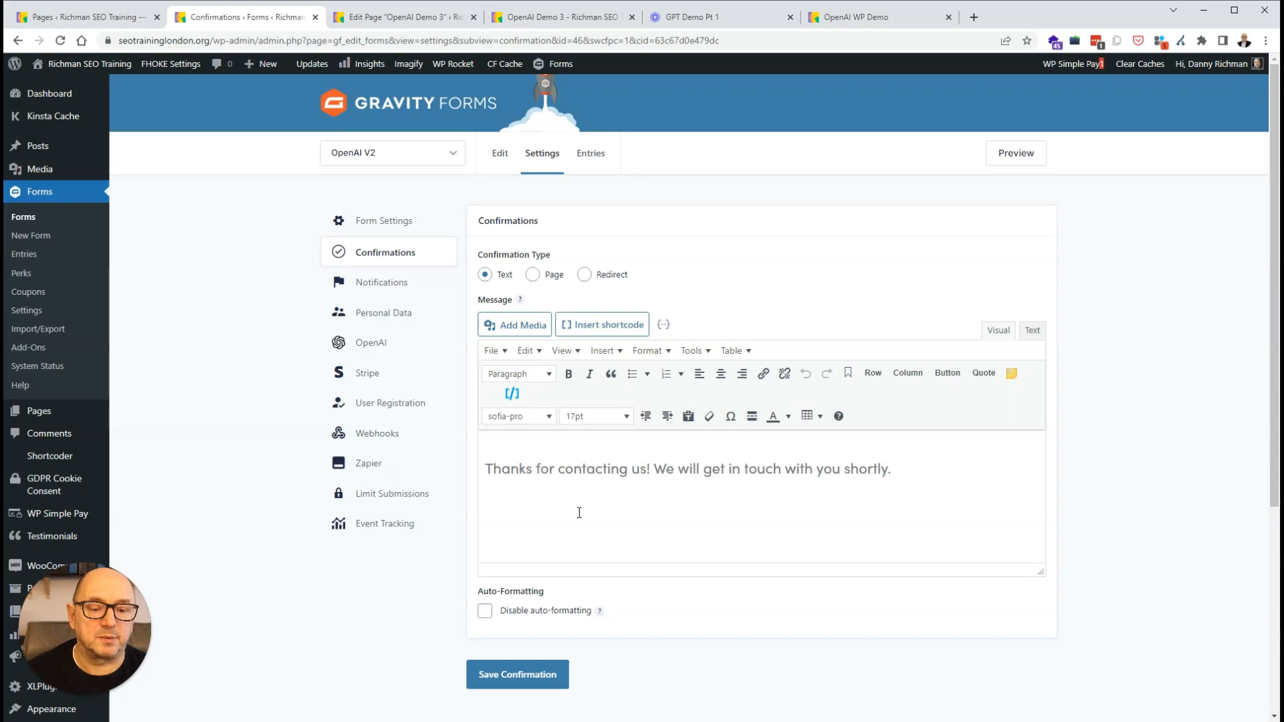
# Step: Set the confirmation type to Page and choose OpenAI Demo 3 as the destination page
pyautogui.click(533, 275)
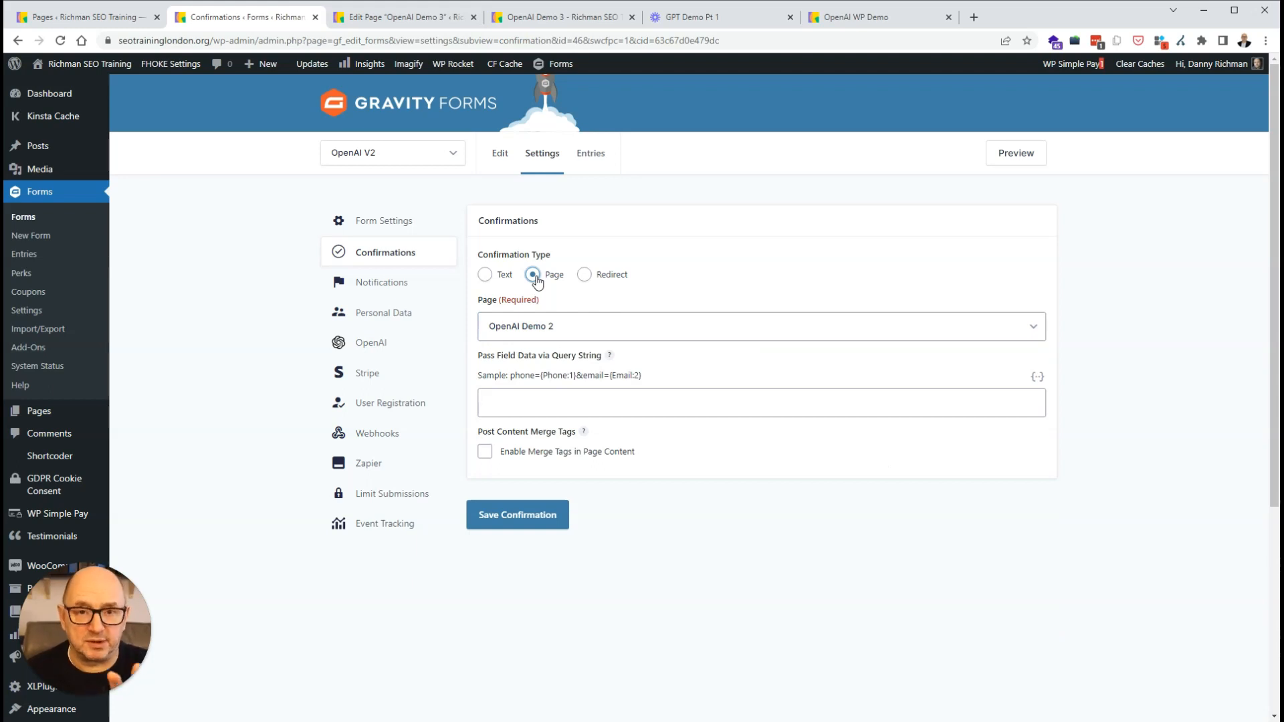
pyautogui.click(581, 336)
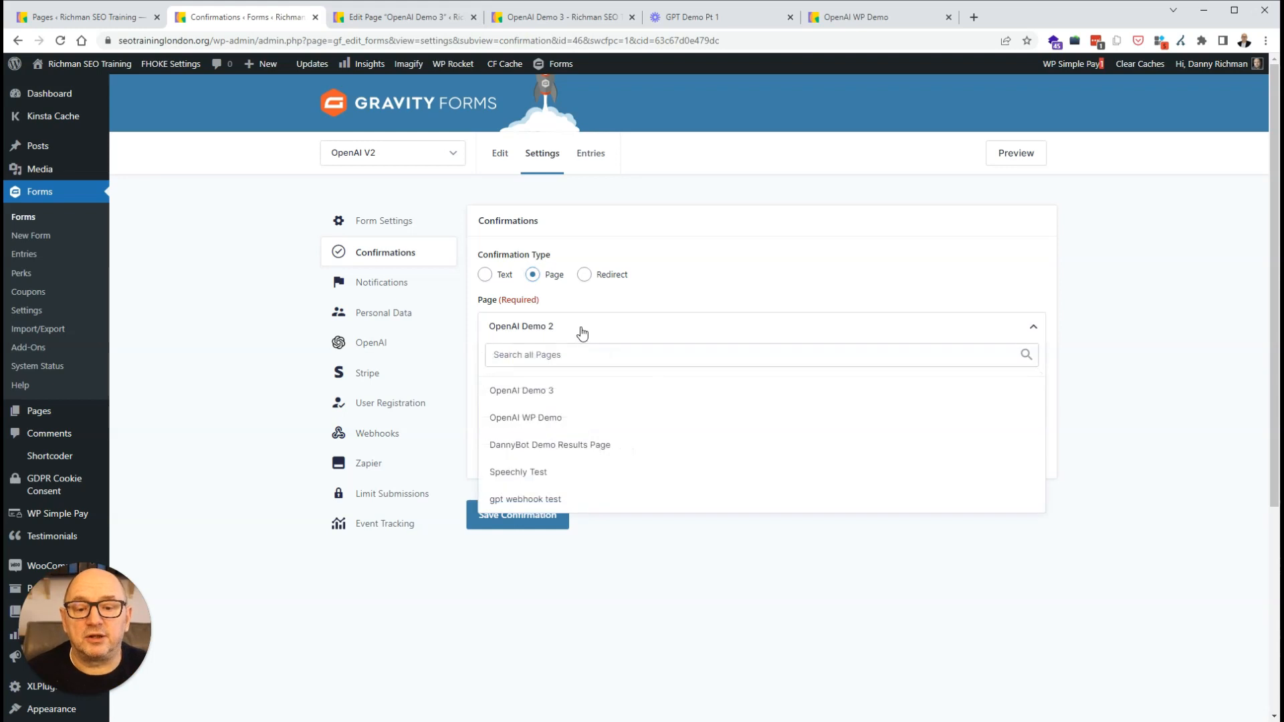
pyautogui.click(552, 394)
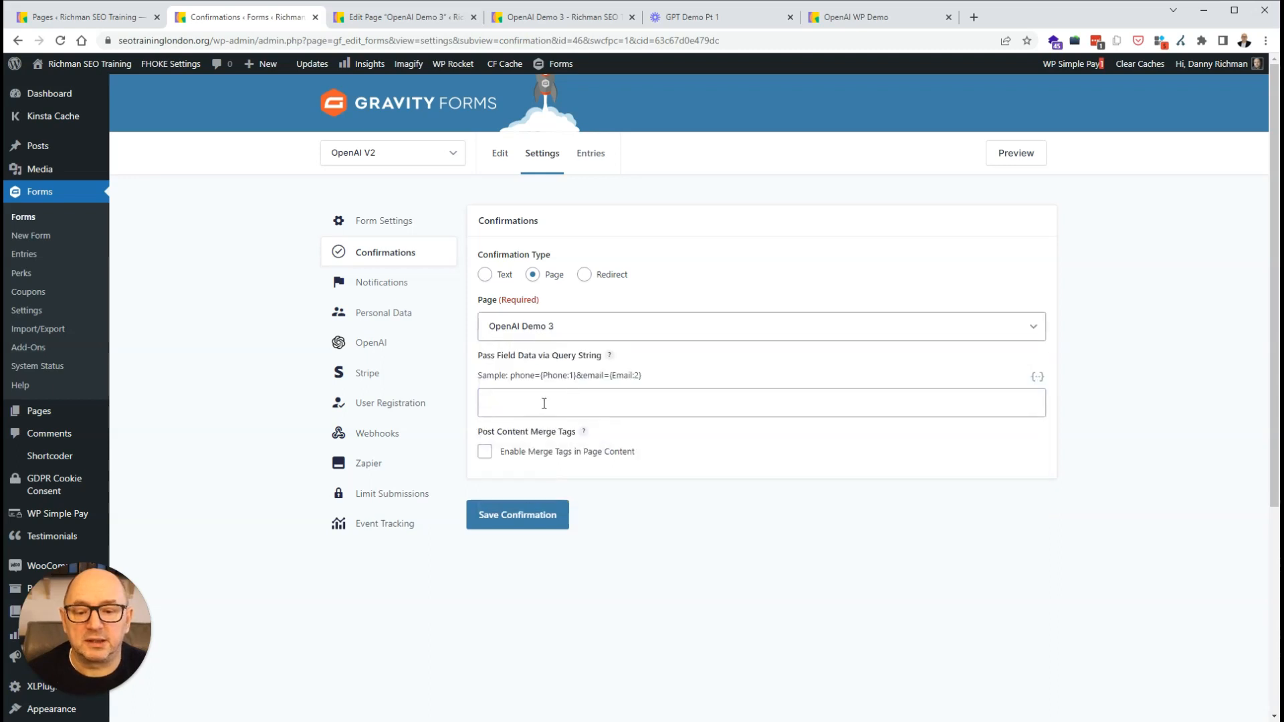
# Step: Enter recd=TRUE as the field data that the confirmation passes via query string
pyautogui.click(543, 404)
pyautogui.click(700, 390)
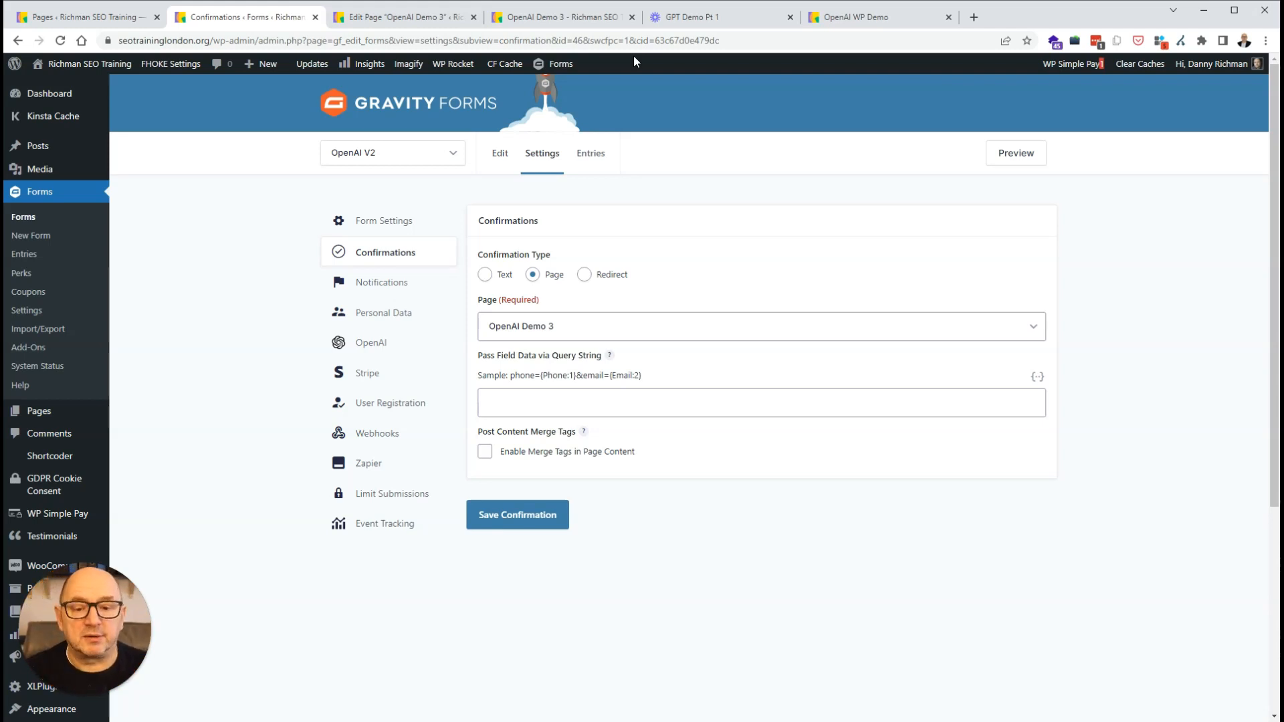
pyautogui.click(565, 403)
pyautogui.click(630, 422)
pyautogui.click(575, 398)
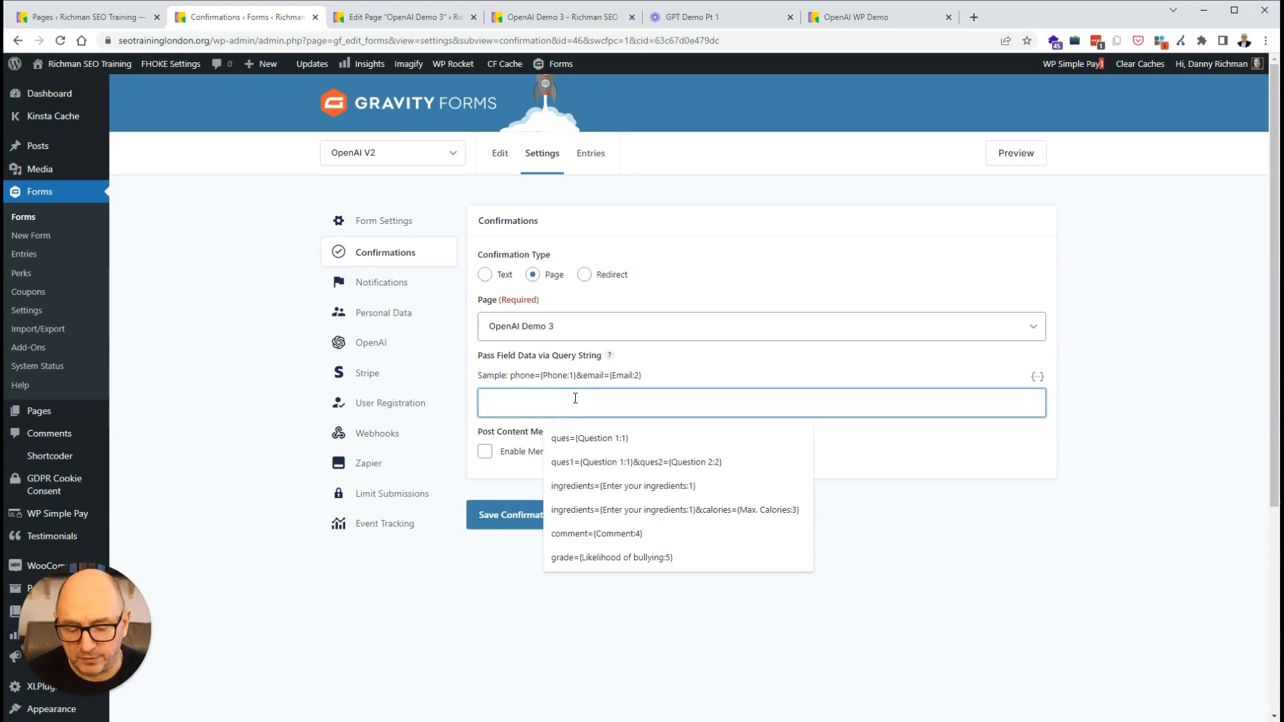
pyautogui.write('recd=TRUE')
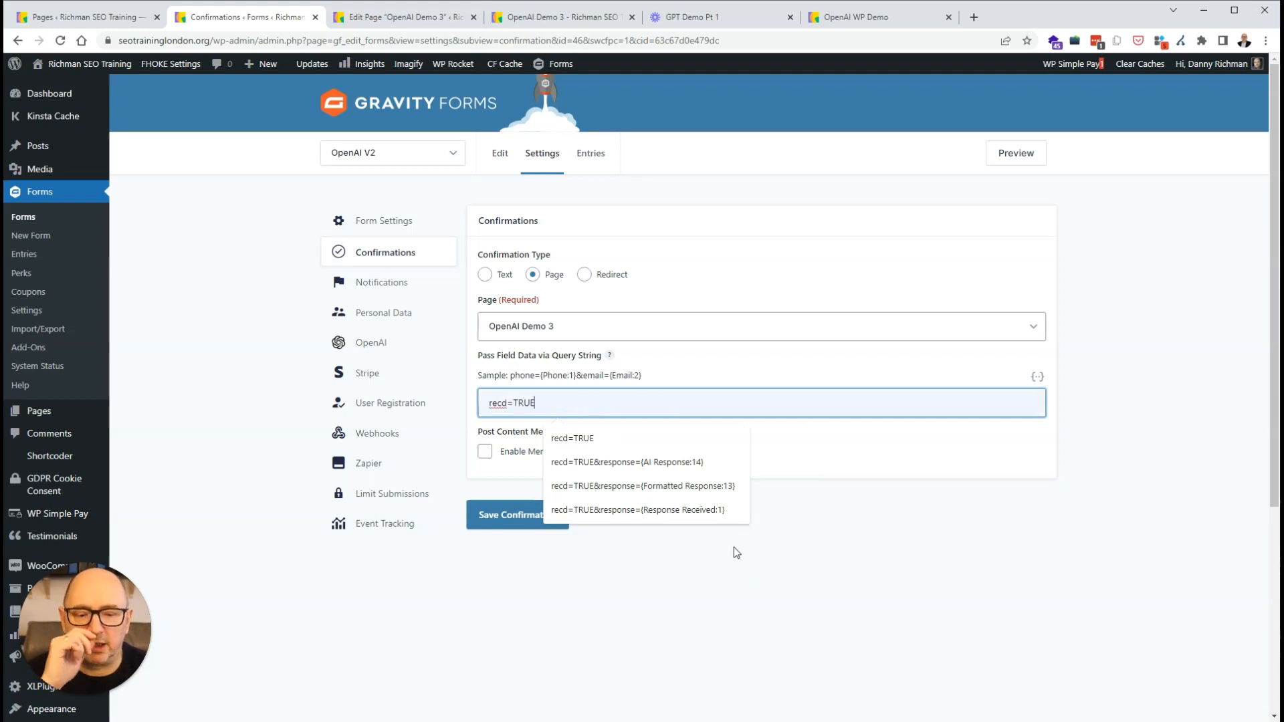
pyautogui.click(788, 599)
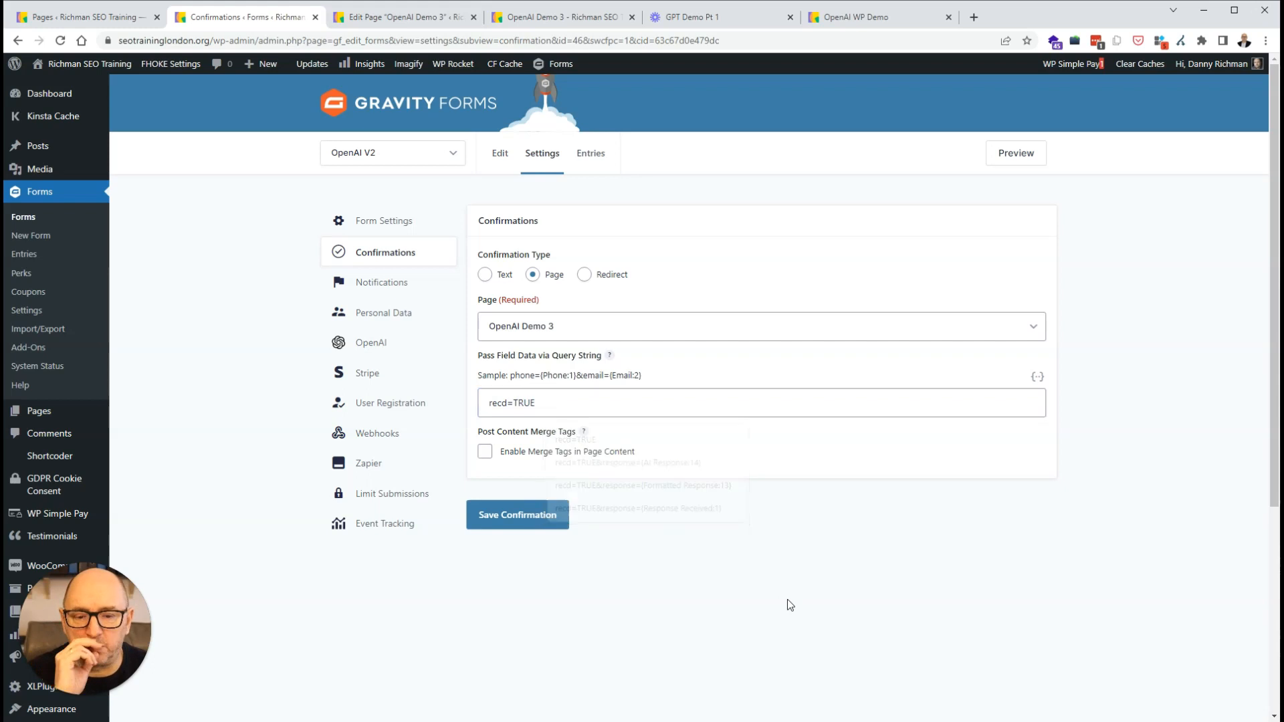
# Step: Append &response= with the AI Response merge tag to the query string and save the confirmation
pyautogui.click(569, 406)
pyautogui.write('&')
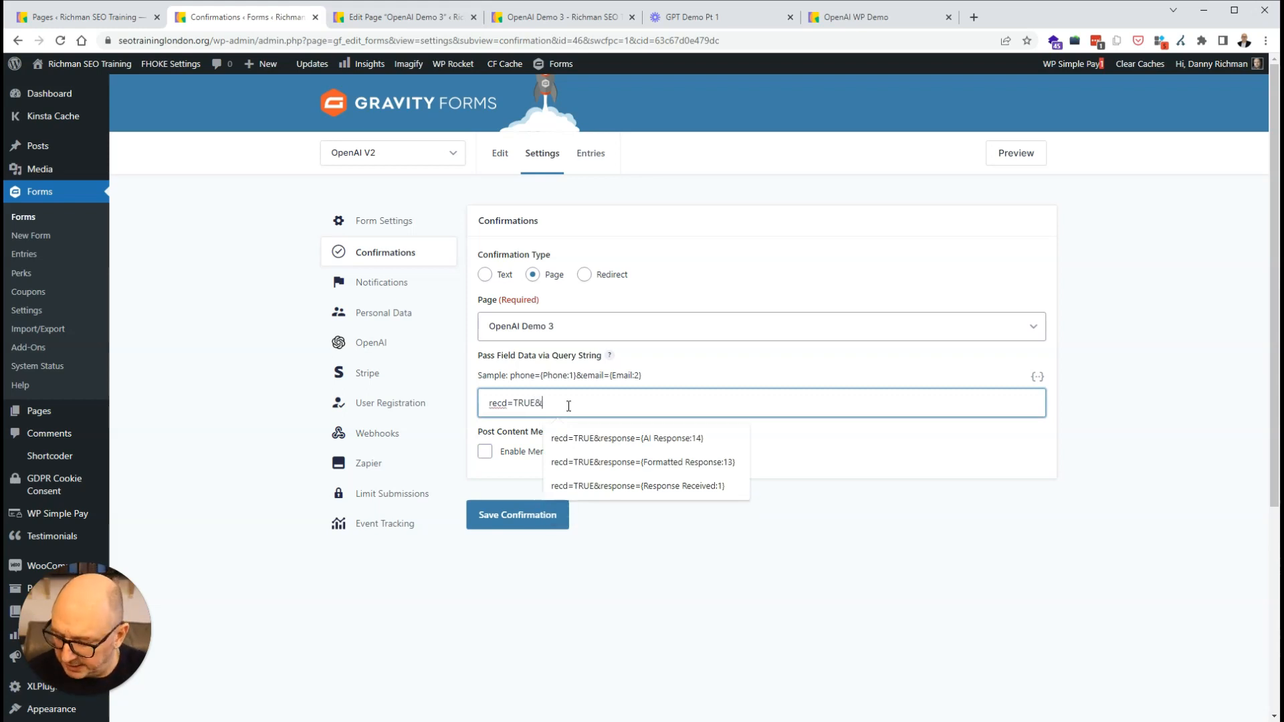
pyautogui.write('response')
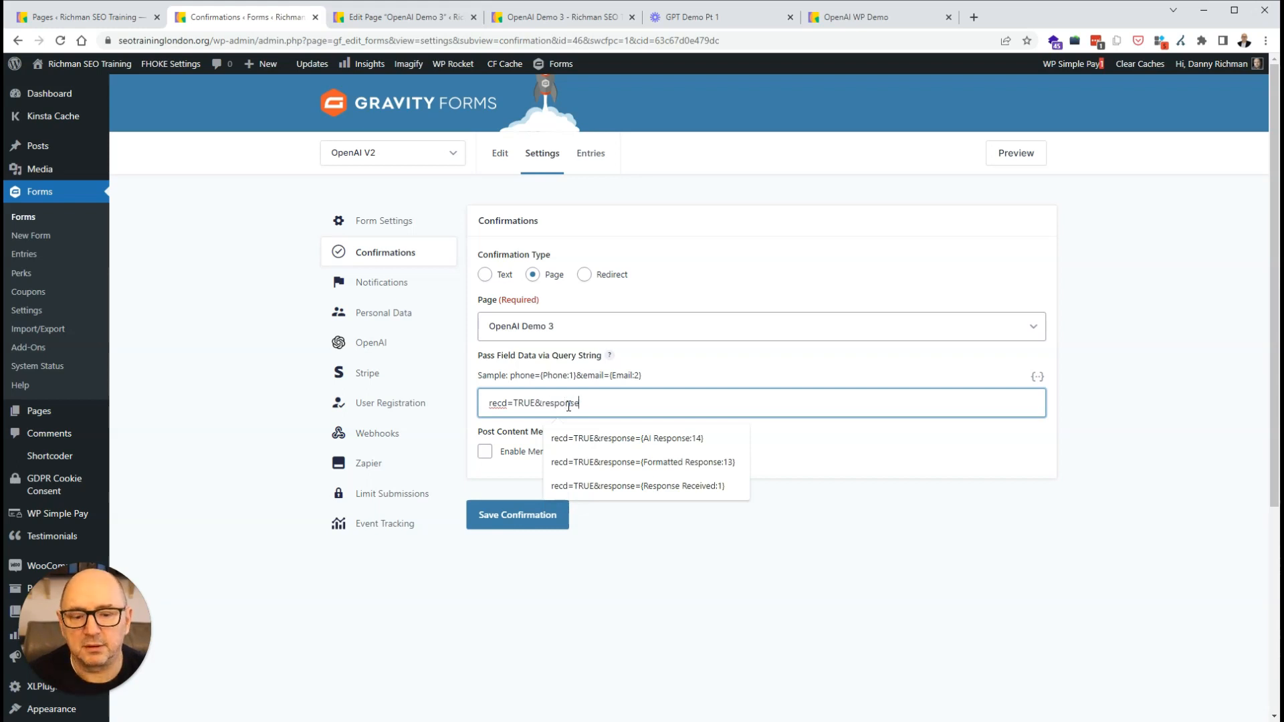
pyautogui.write('=')
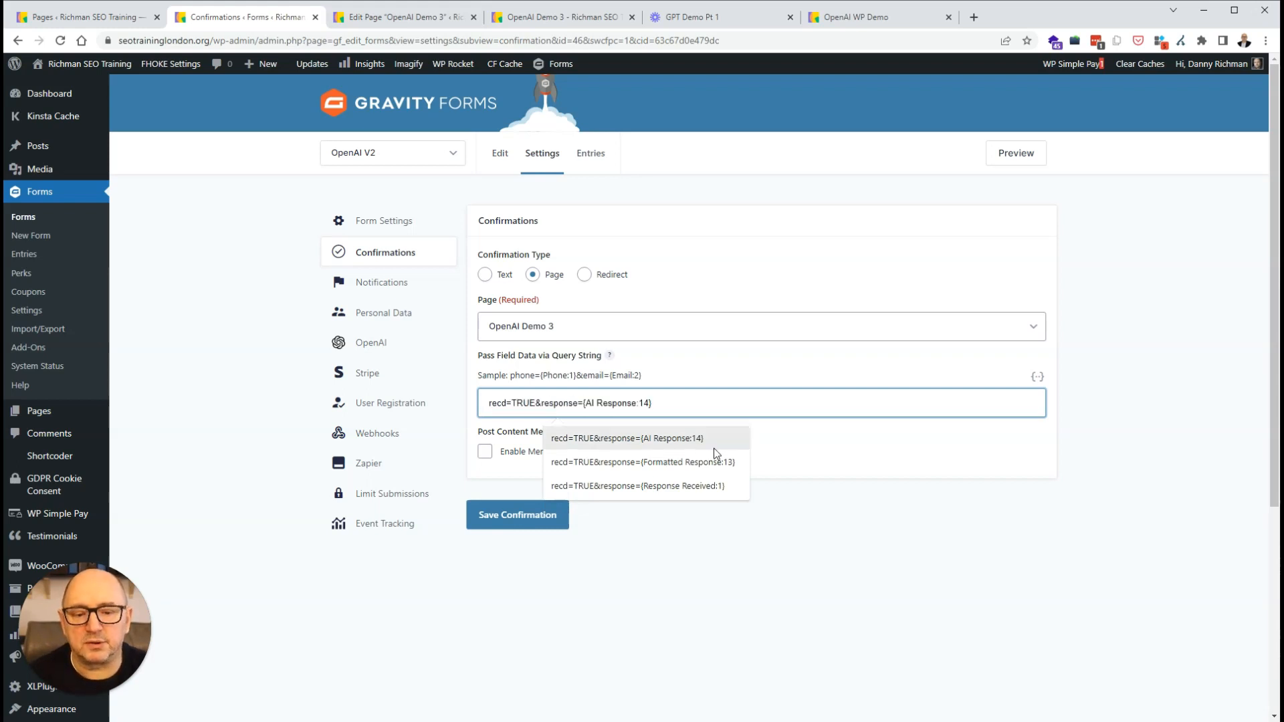
pyautogui.click(900, 553)
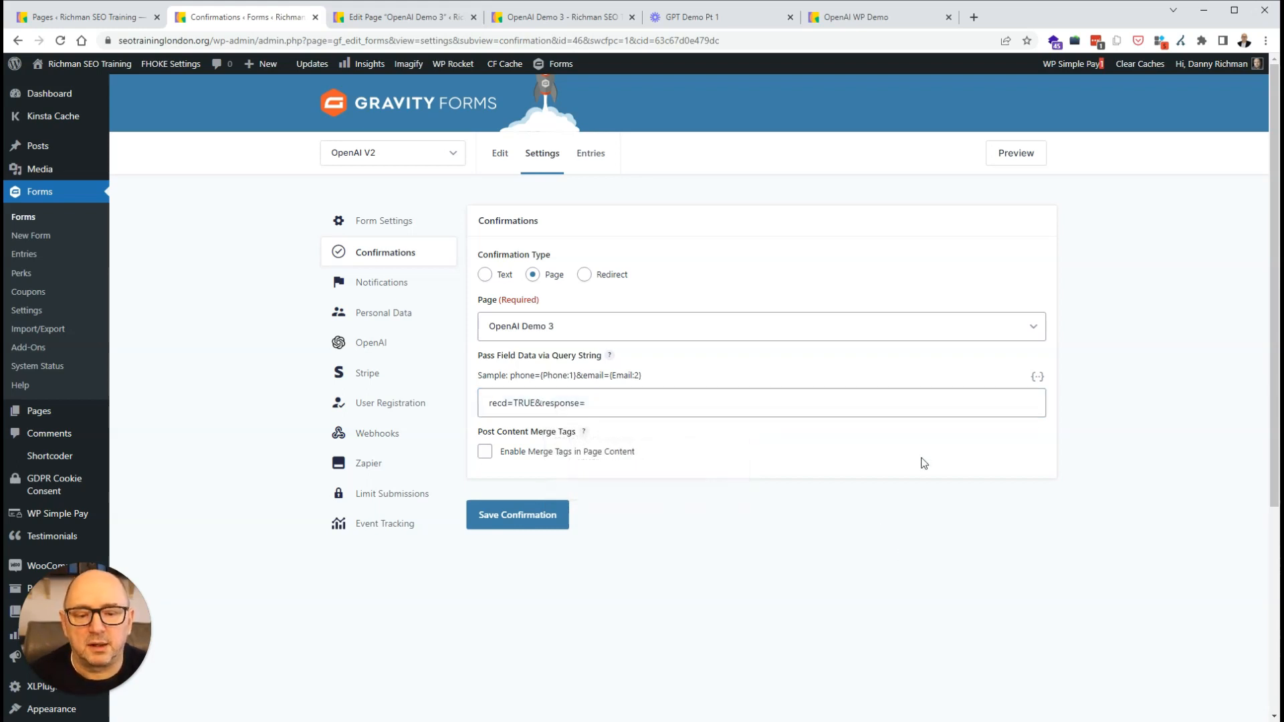
pyautogui.click(1036, 378)
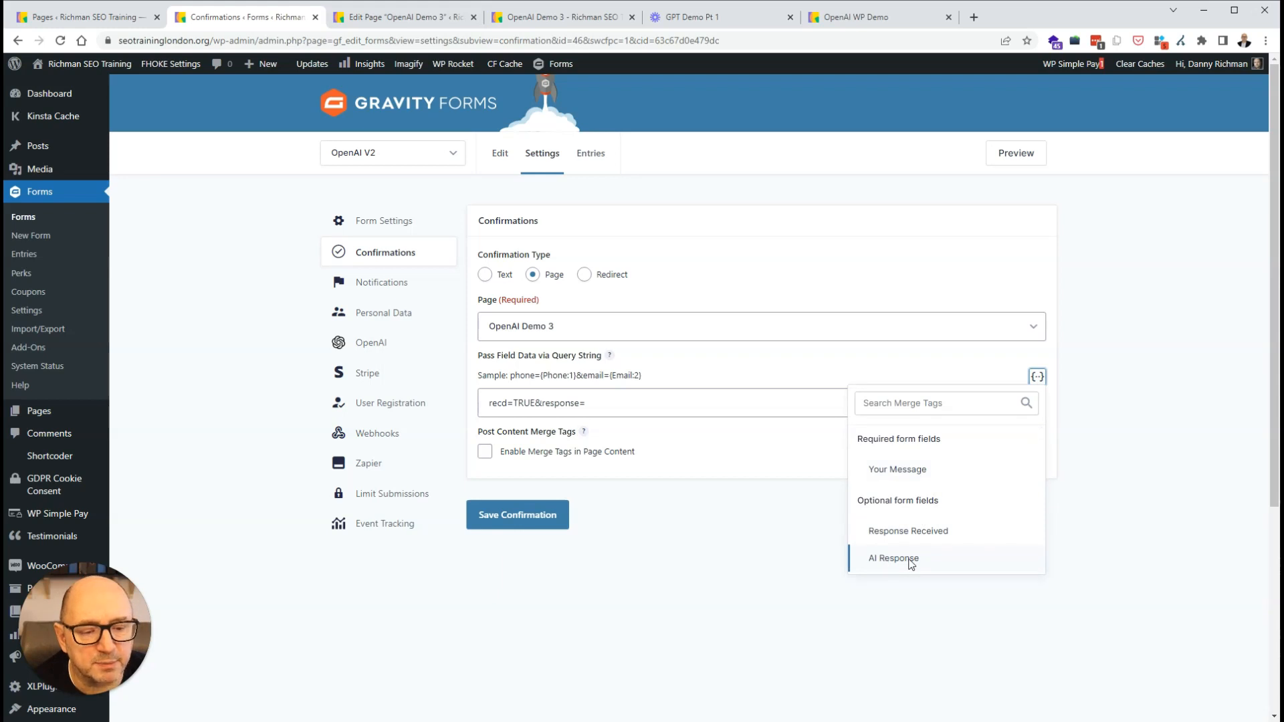
pyautogui.click(896, 558)
pyautogui.click(683, 402)
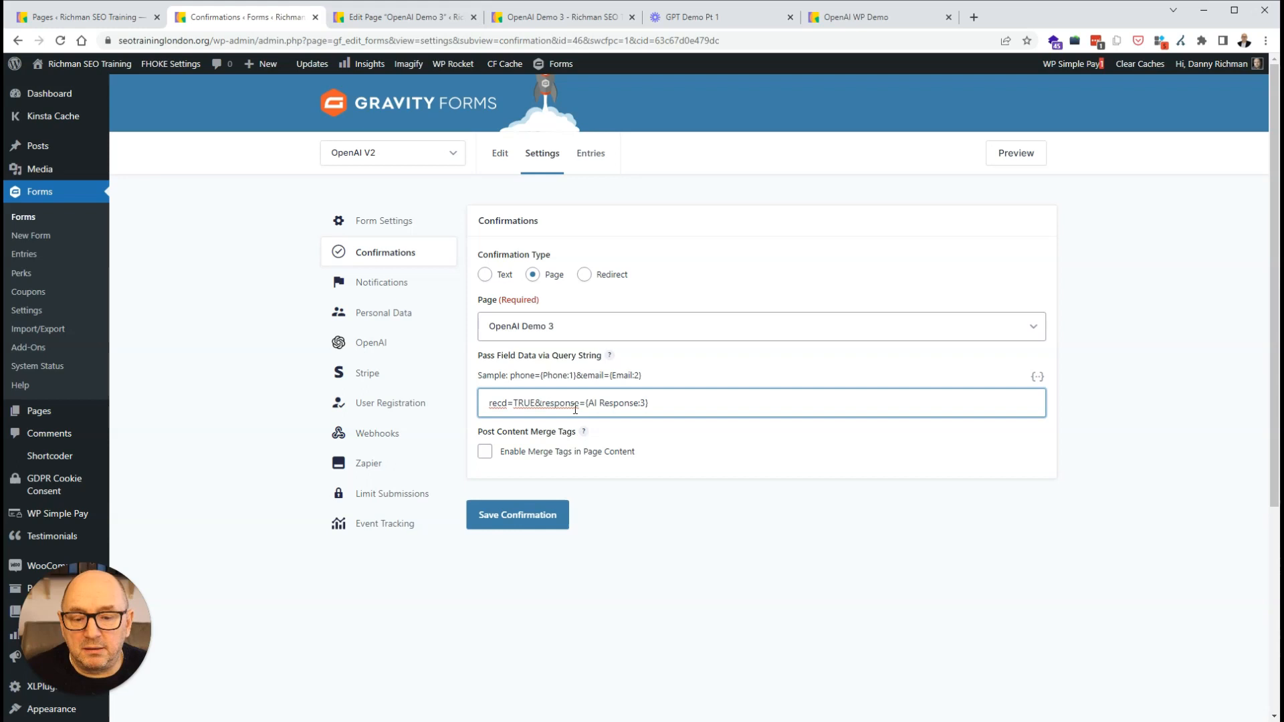
pyautogui.click(536, 514)
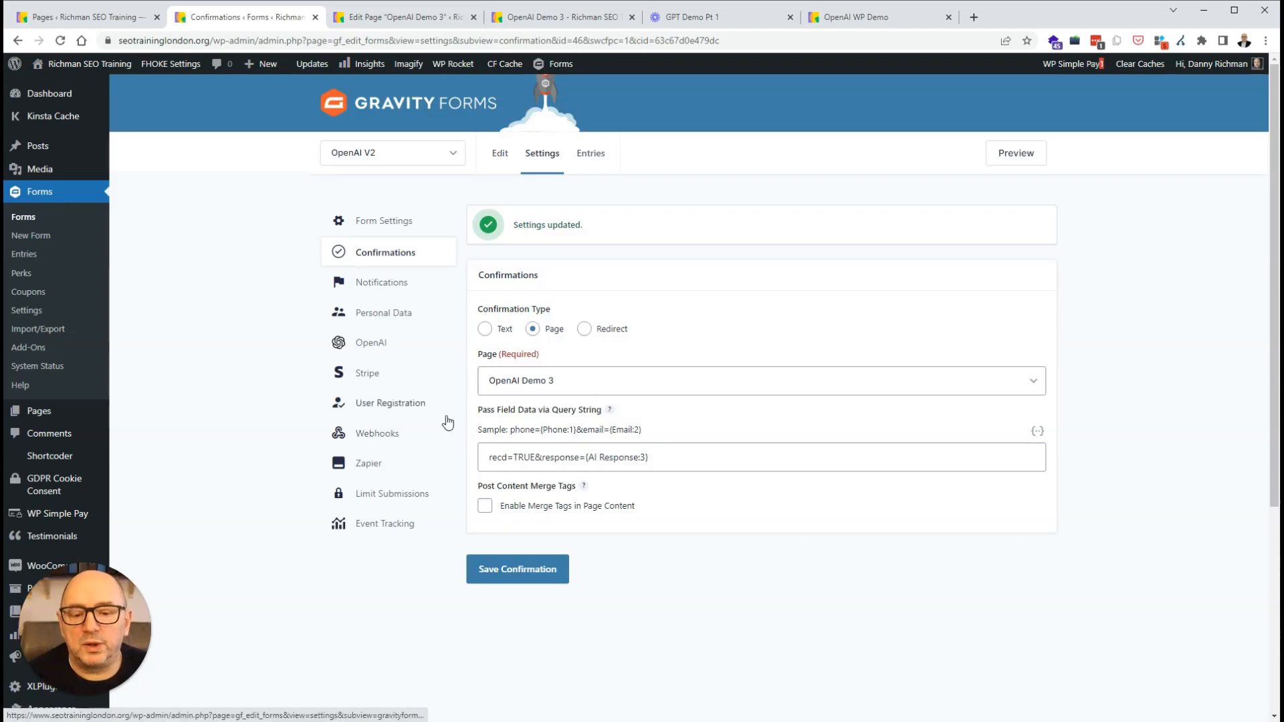
# Step: Map the result of OpenAI Feed 3 to the AI Response field and save the feed settings
pyautogui.click(367, 348)
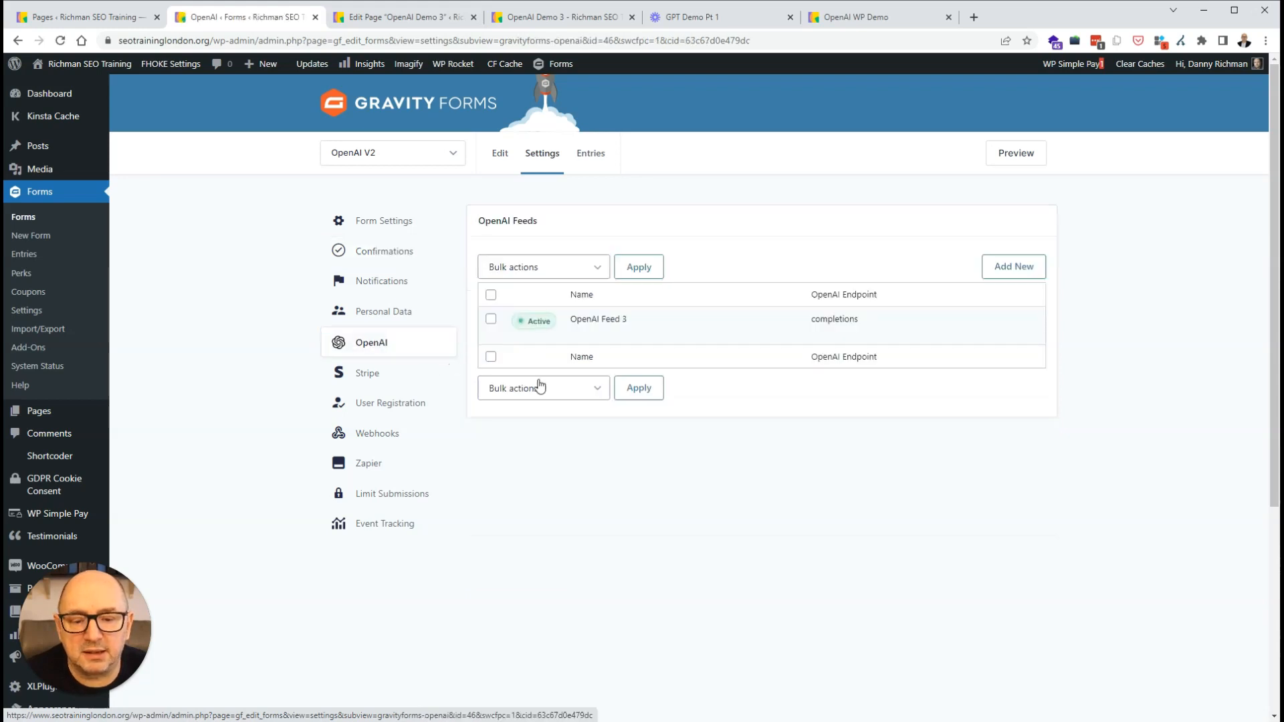
pyautogui.click(576, 334)
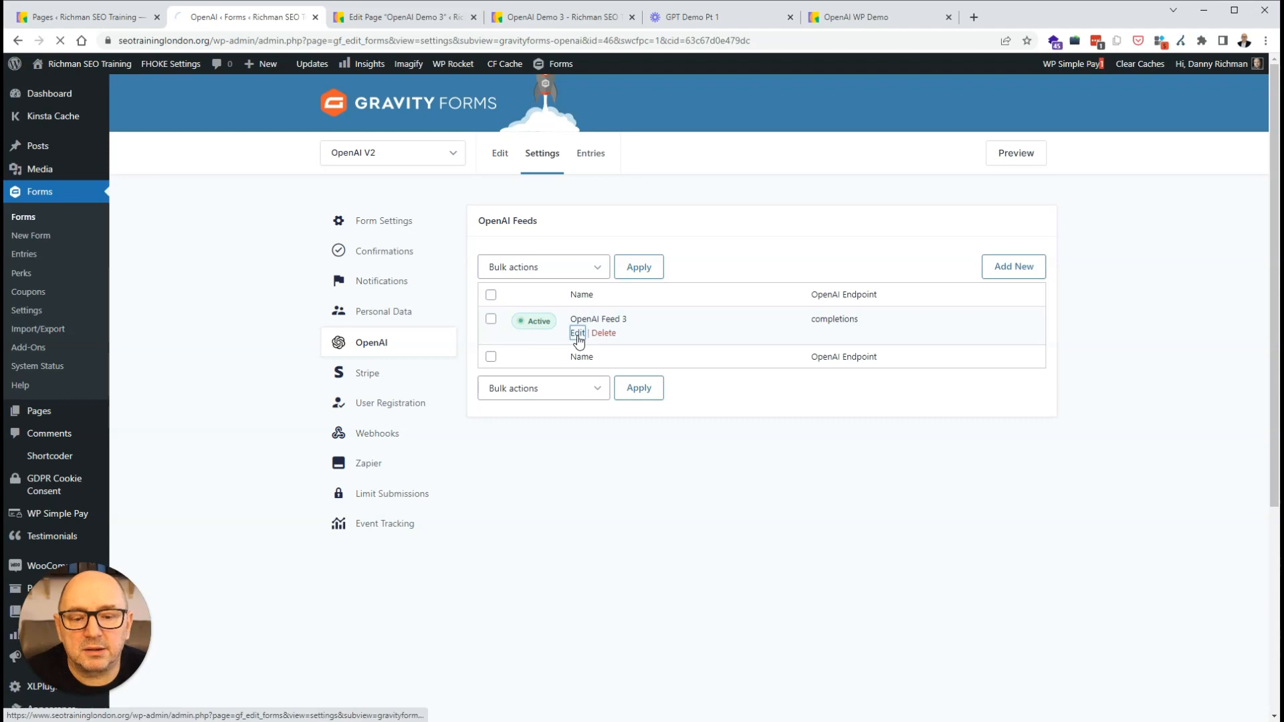
pyautogui.scroll(-7, 653, 430)
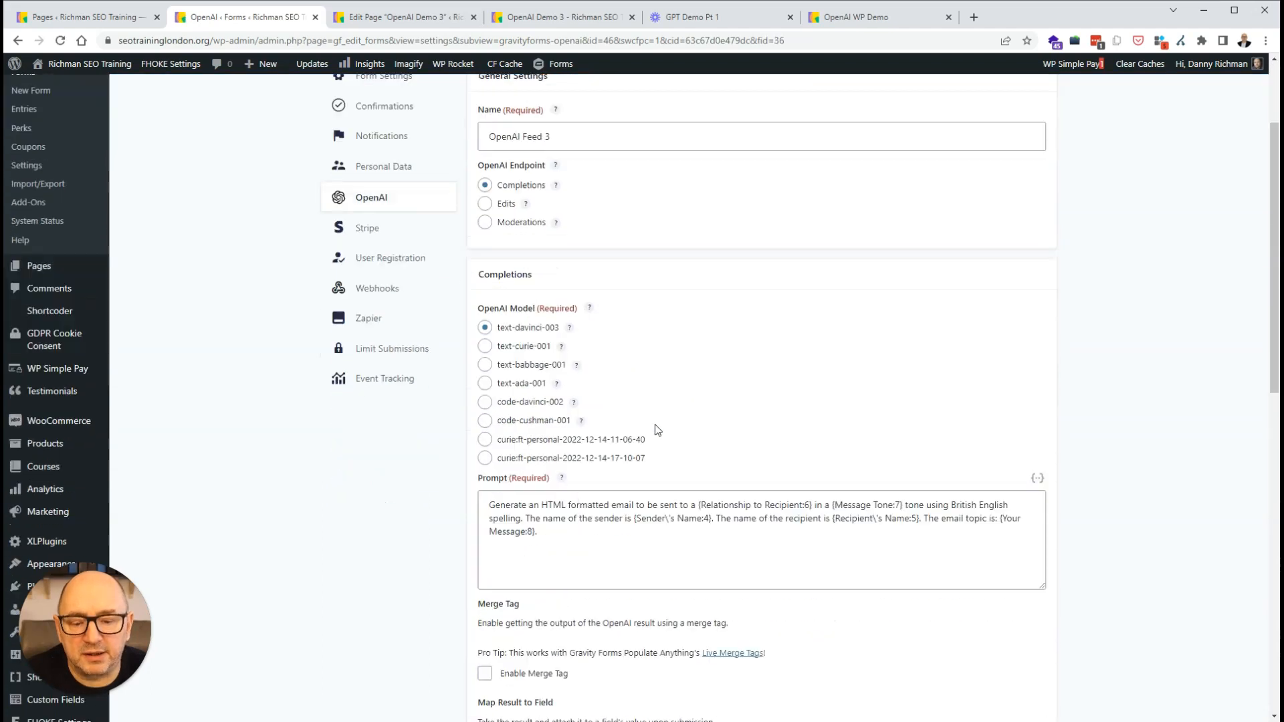
pyautogui.scroll(-1, 656, 430)
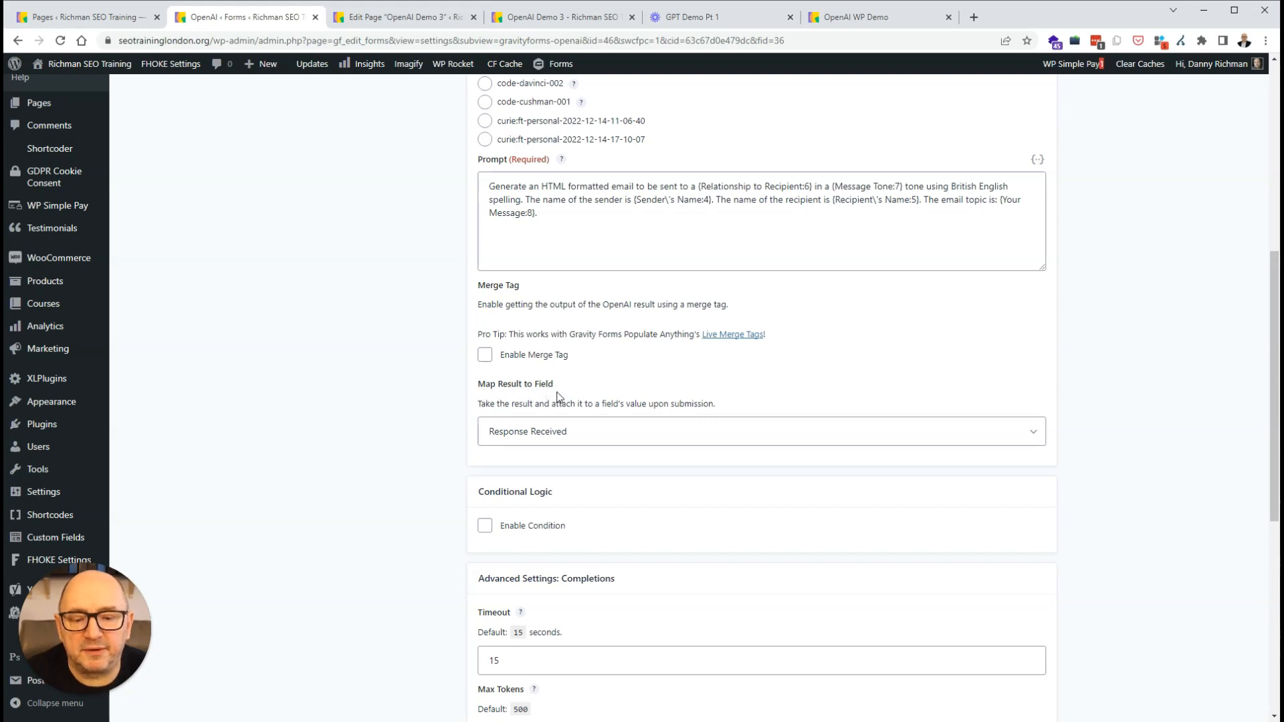
pyautogui.click(553, 435)
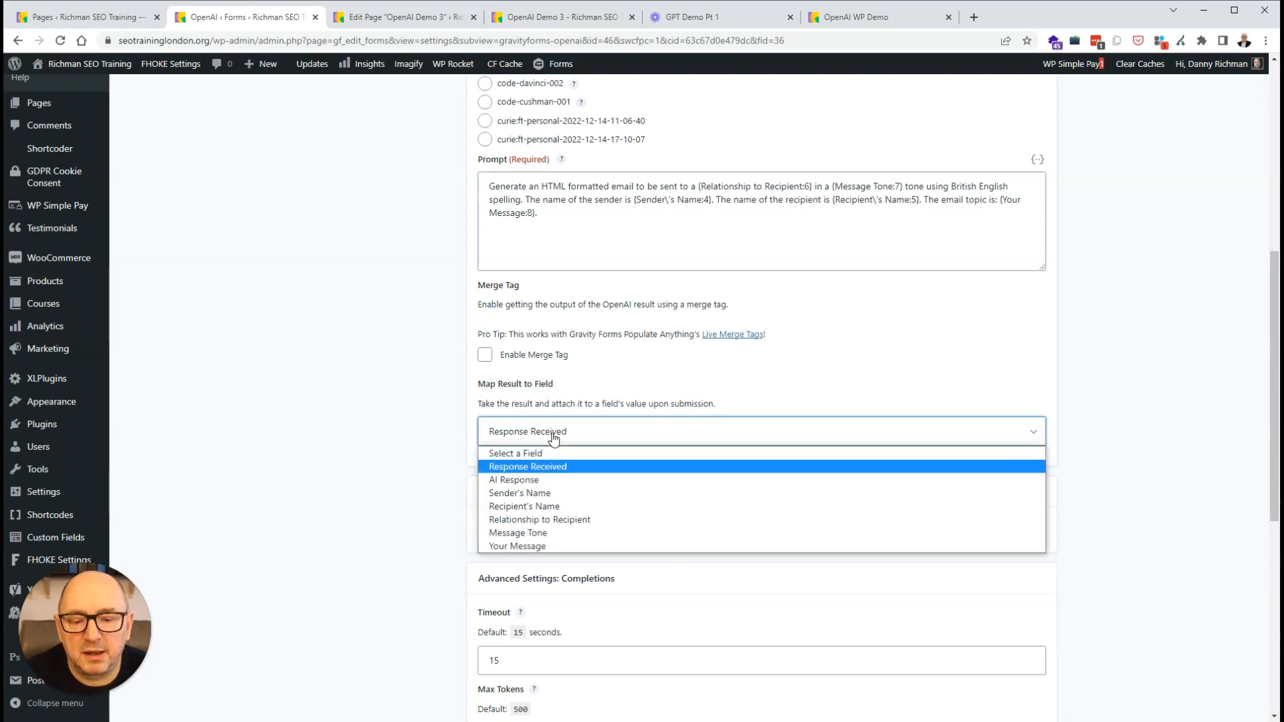
pyautogui.click(520, 481)
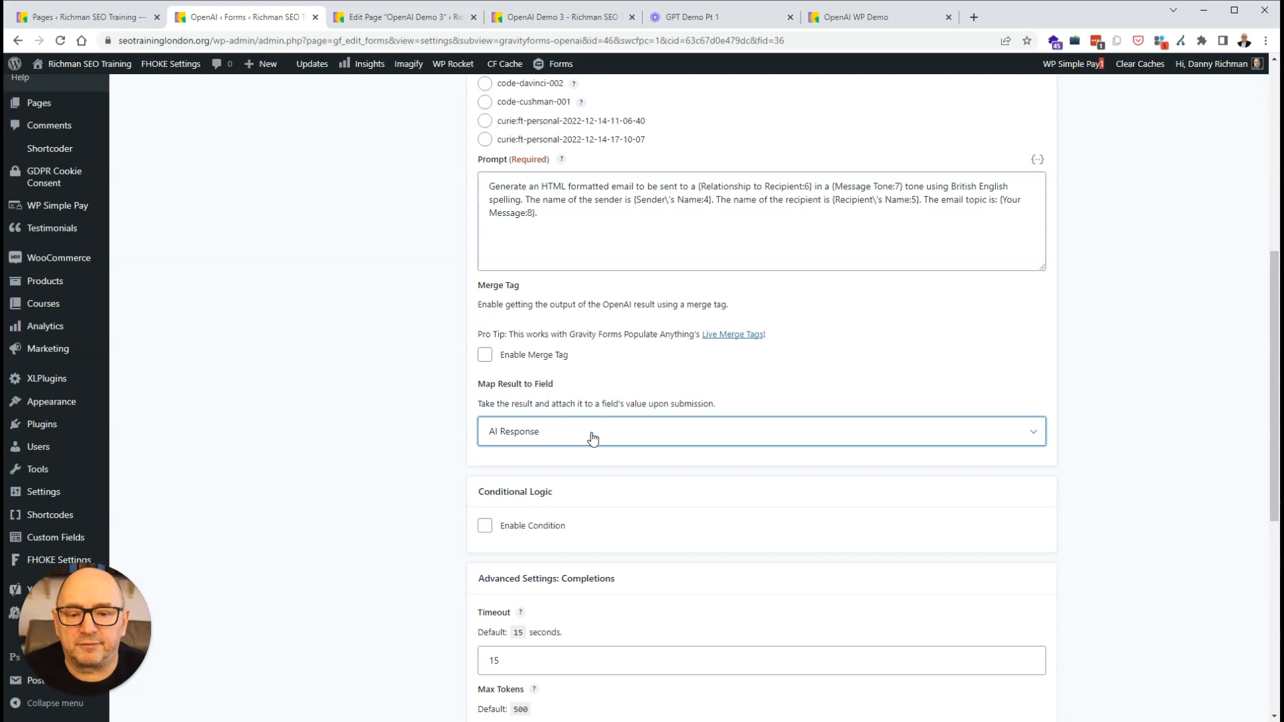
pyautogui.scroll(3, 588, 438)
pyautogui.scroll(-10, 581, 534)
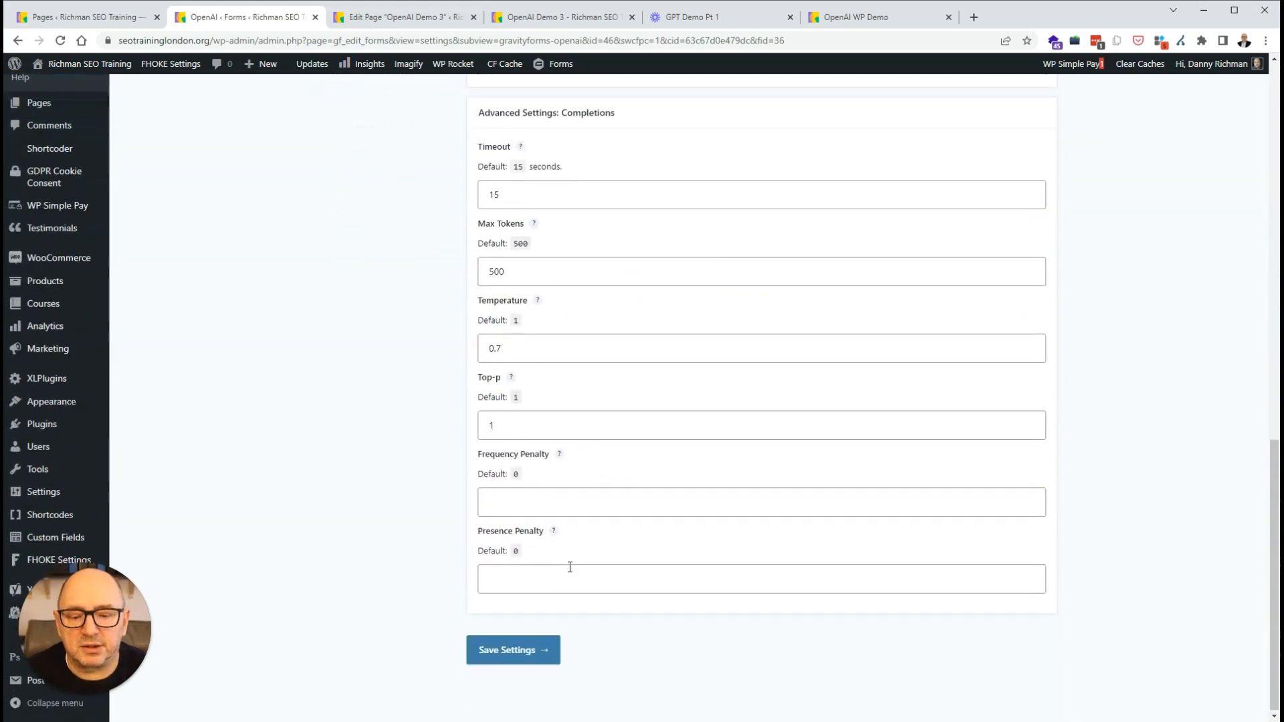
pyautogui.click(522, 647)
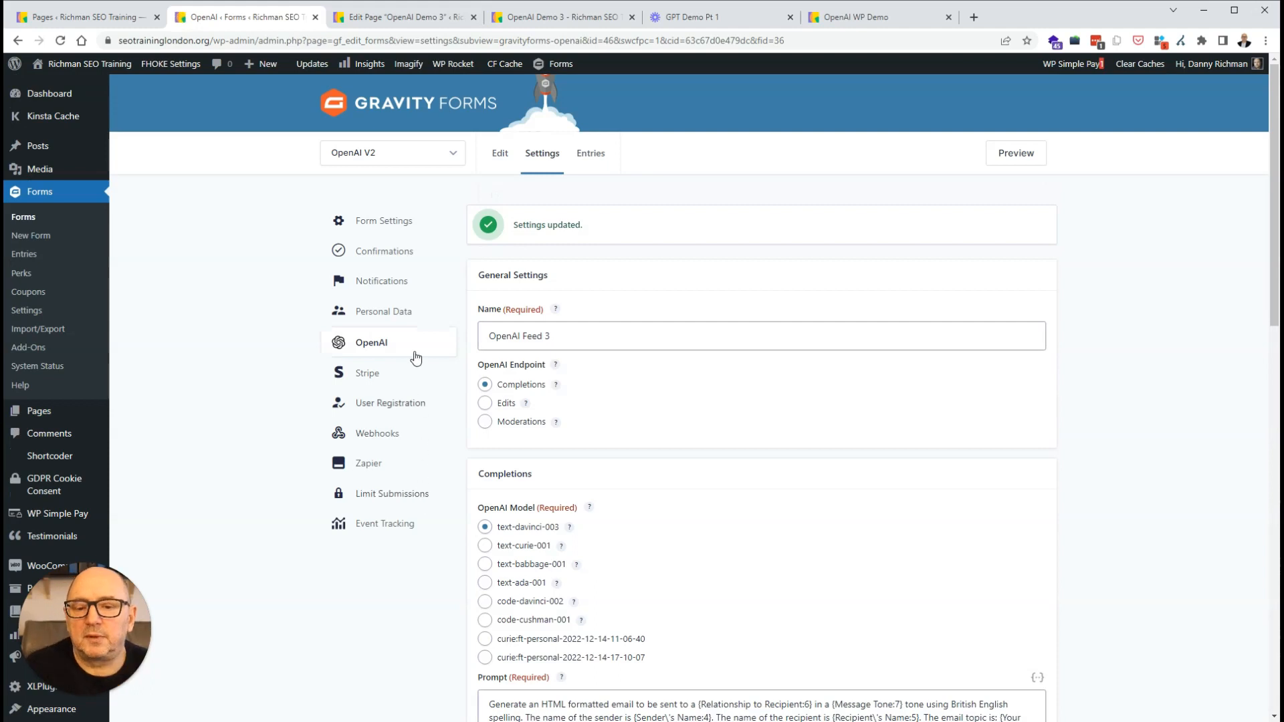
# Step: Open the form editor and check the Response Received field's default value, visibility and dynamic population parameter
pyautogui.click(503, 159)
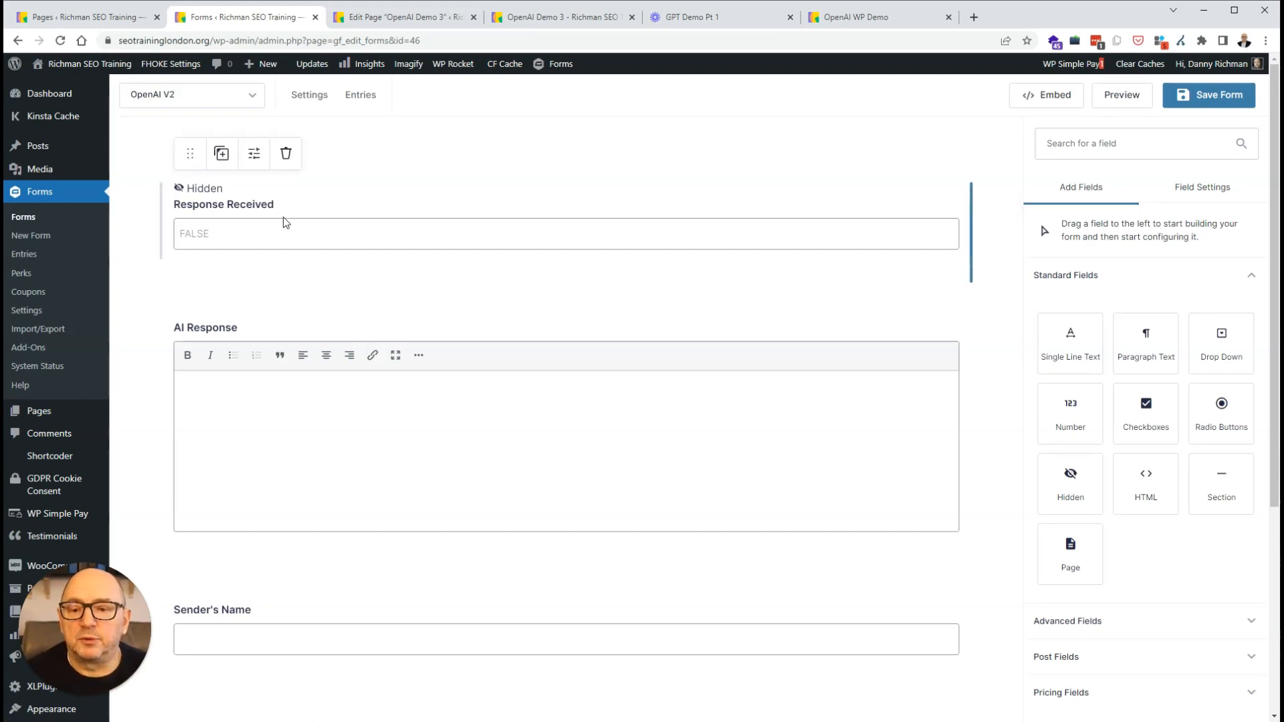
pyautogui.click(240, 237)
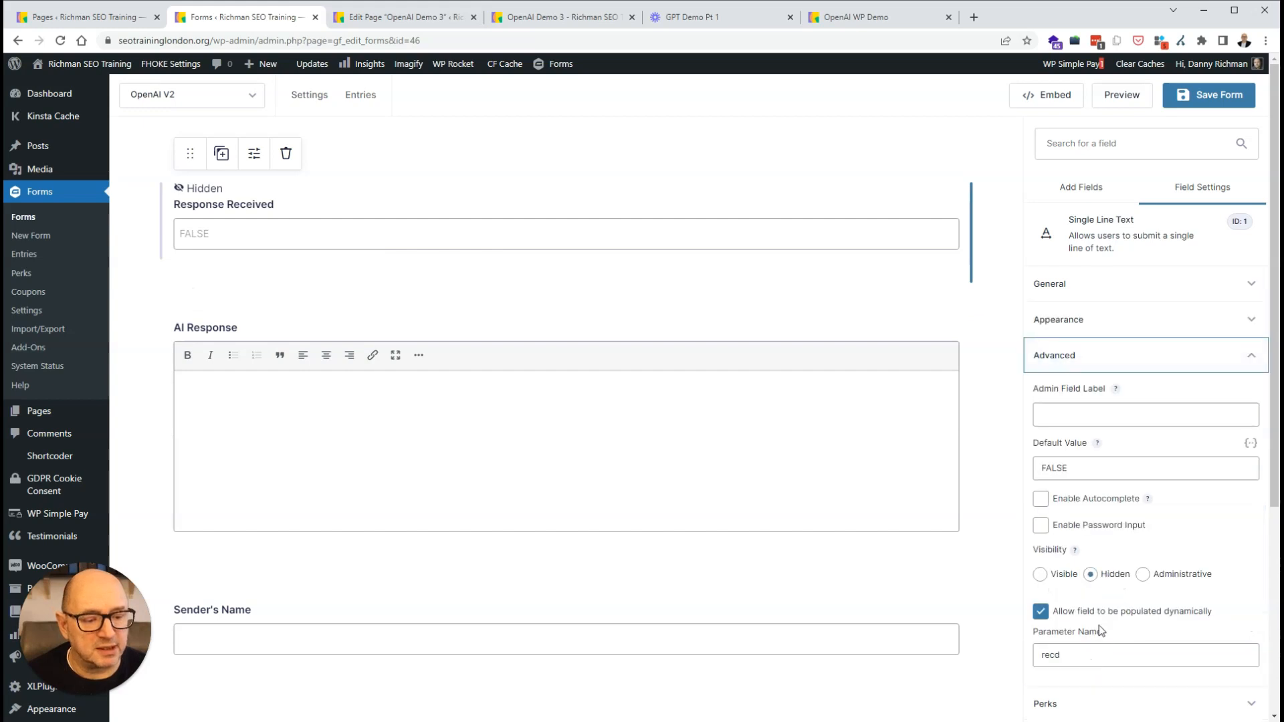
pyautogui.scroll(-1, 1070, 615)
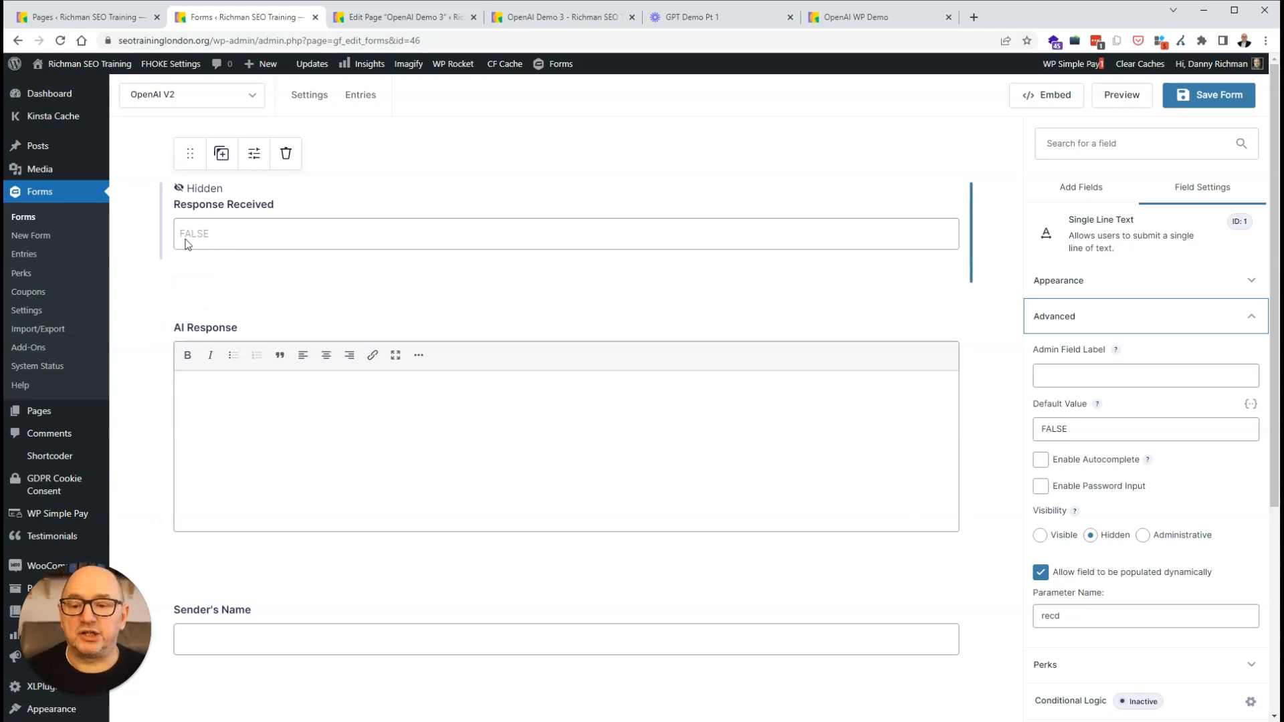
# Step: Review the AI Response field's dynamic population parameter and conditional logic, and save the form
pyautogui.click(366, 451)
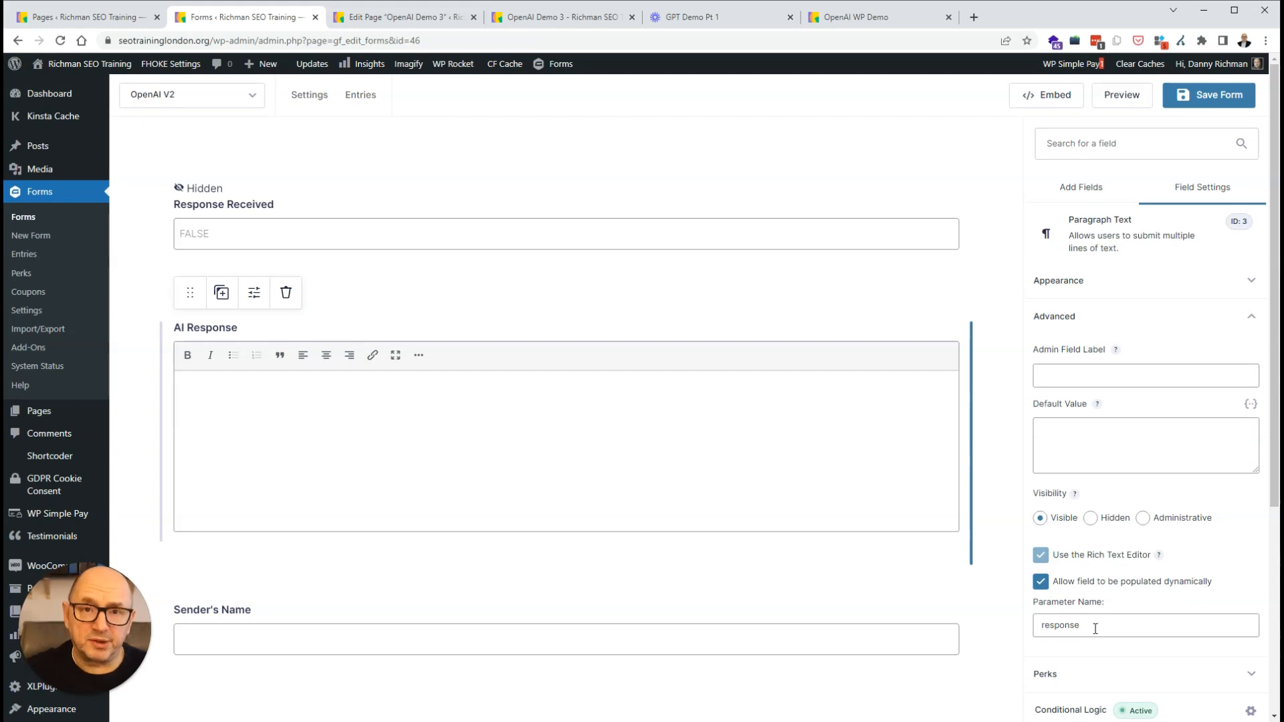
pyautogui.scroll(-1, 1110, 655)
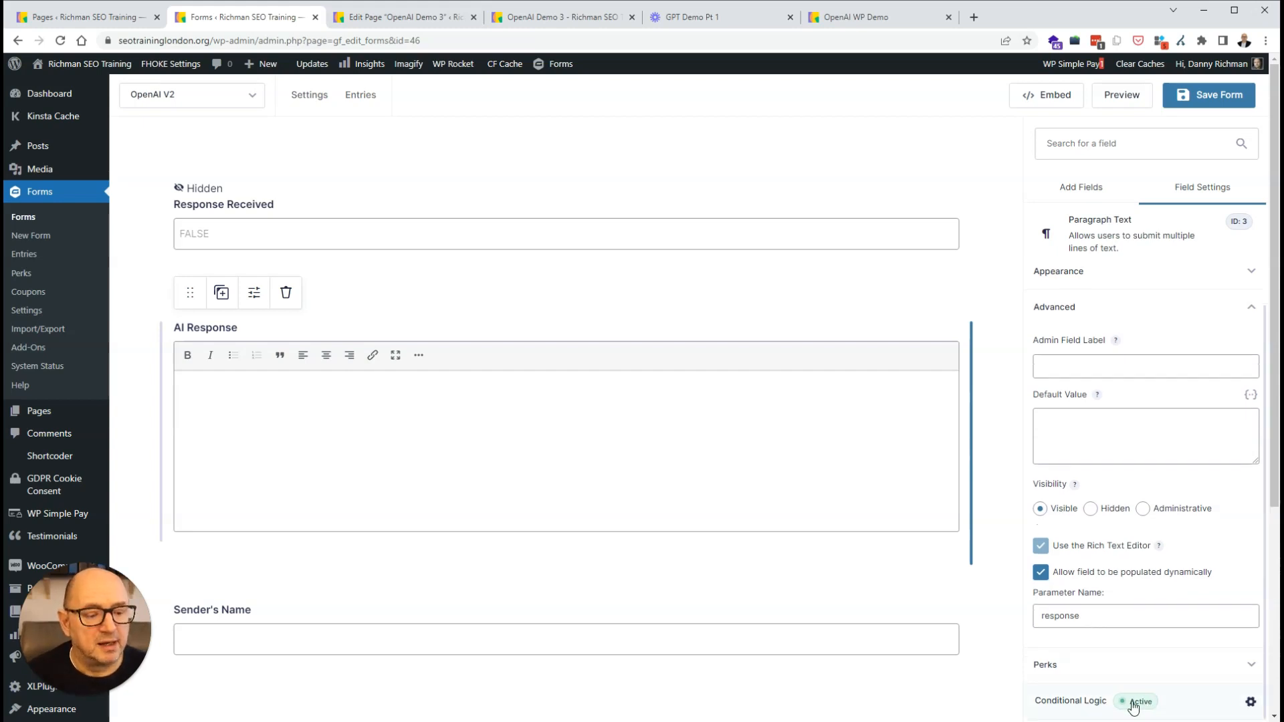
pyautogui.click(1140, 704)
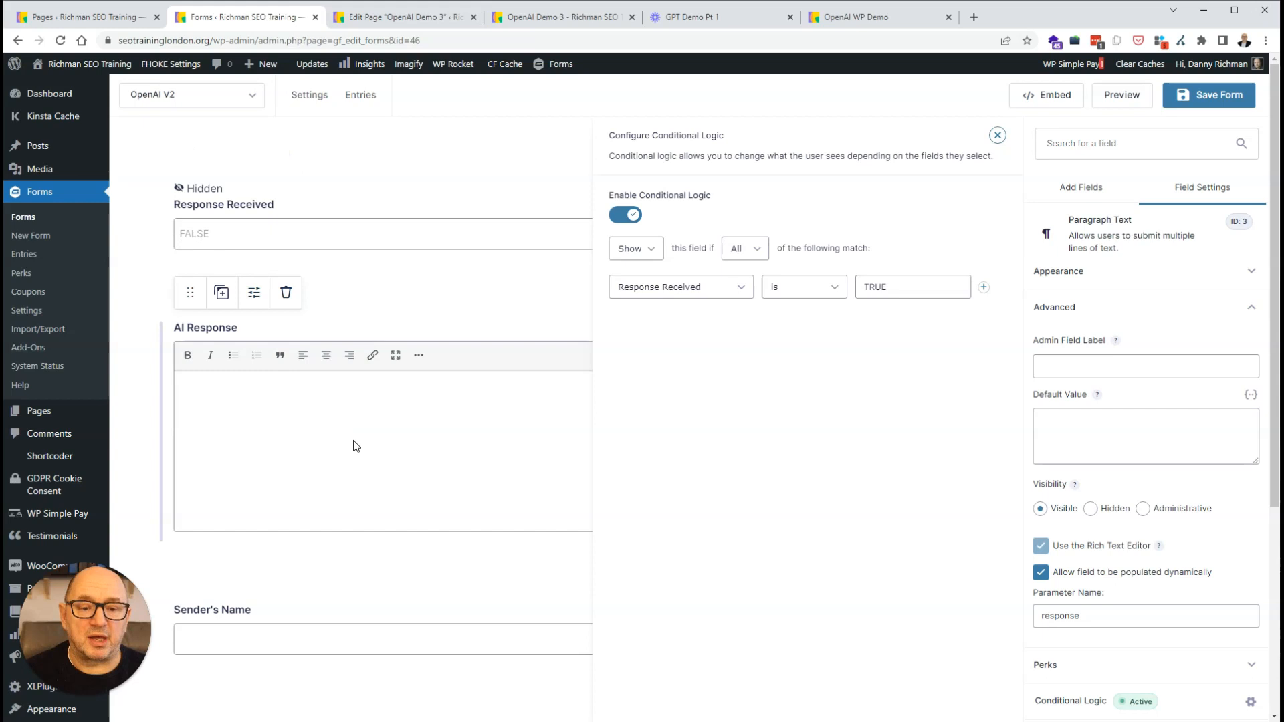
pyautogui.click(997, 135)
pyautogui.click(1210, 95)
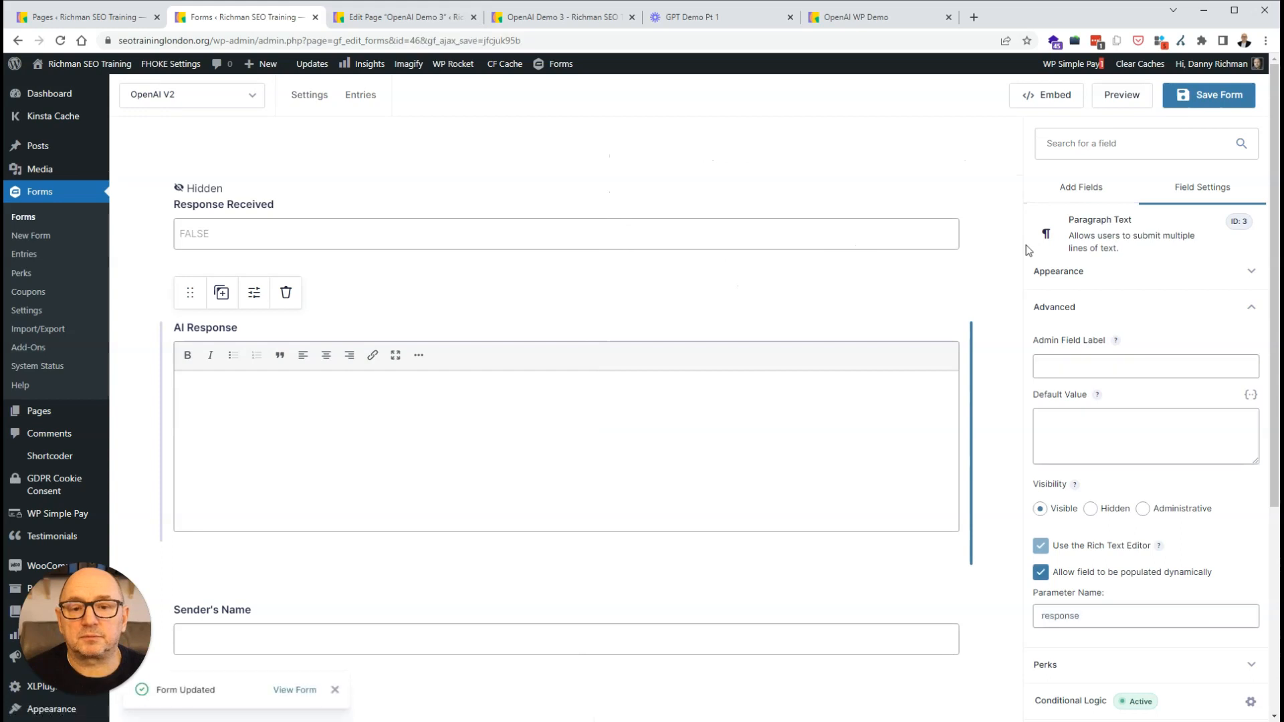
# Step: Open the published OpenAI Demo 3 page in a new browser tab from its permalink
pyautogui.click(554, 17)
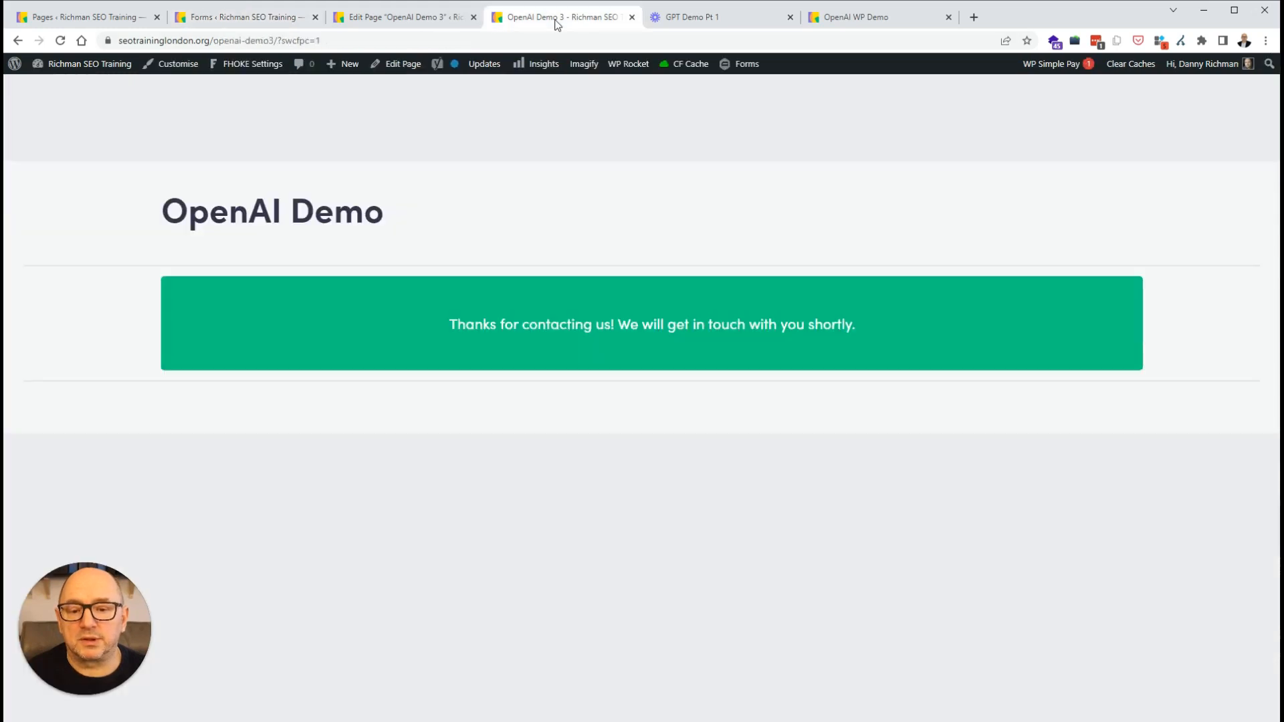
pyautogui.click(409, 19)
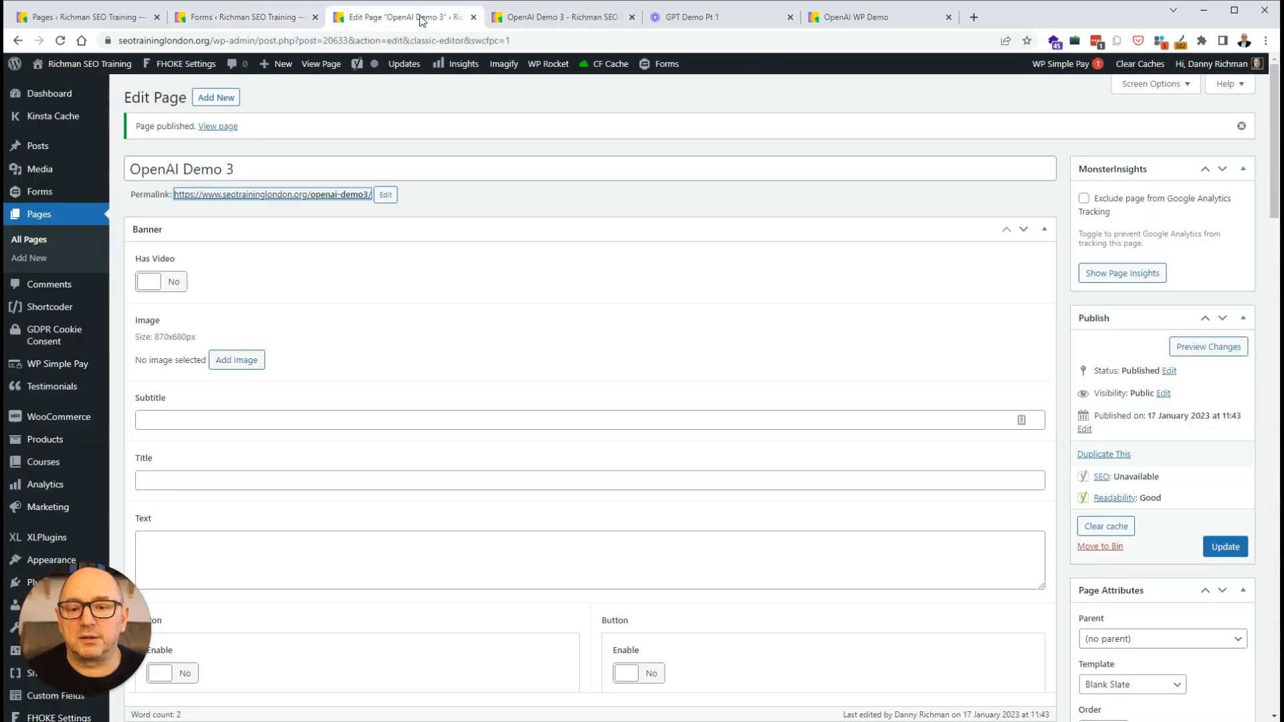
pyautogui.rightClick(326, 196)
pyautogui.click(396, 205)
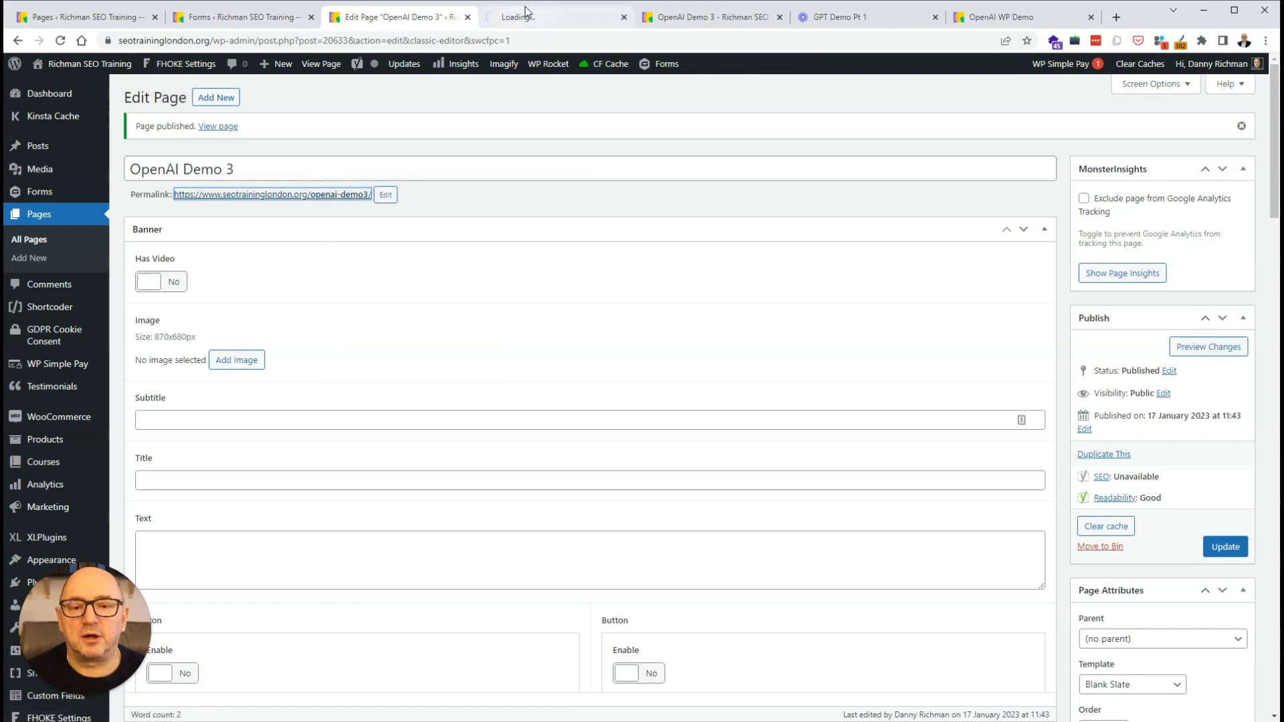
pyautogui.click(525, 13)
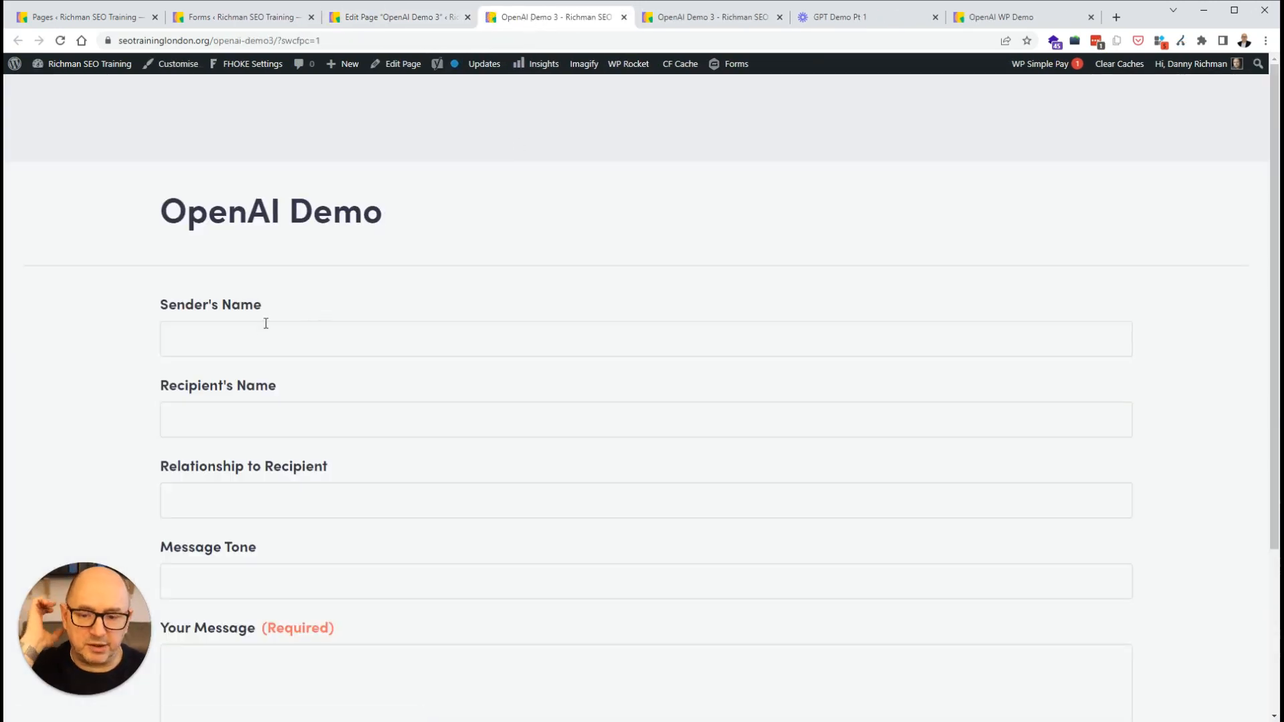
# Step: Fill in the sender's name and the recipient's name on the OpenAI Demo form
pyautogui.click(238, 341)
pyautogui.write('Danny')
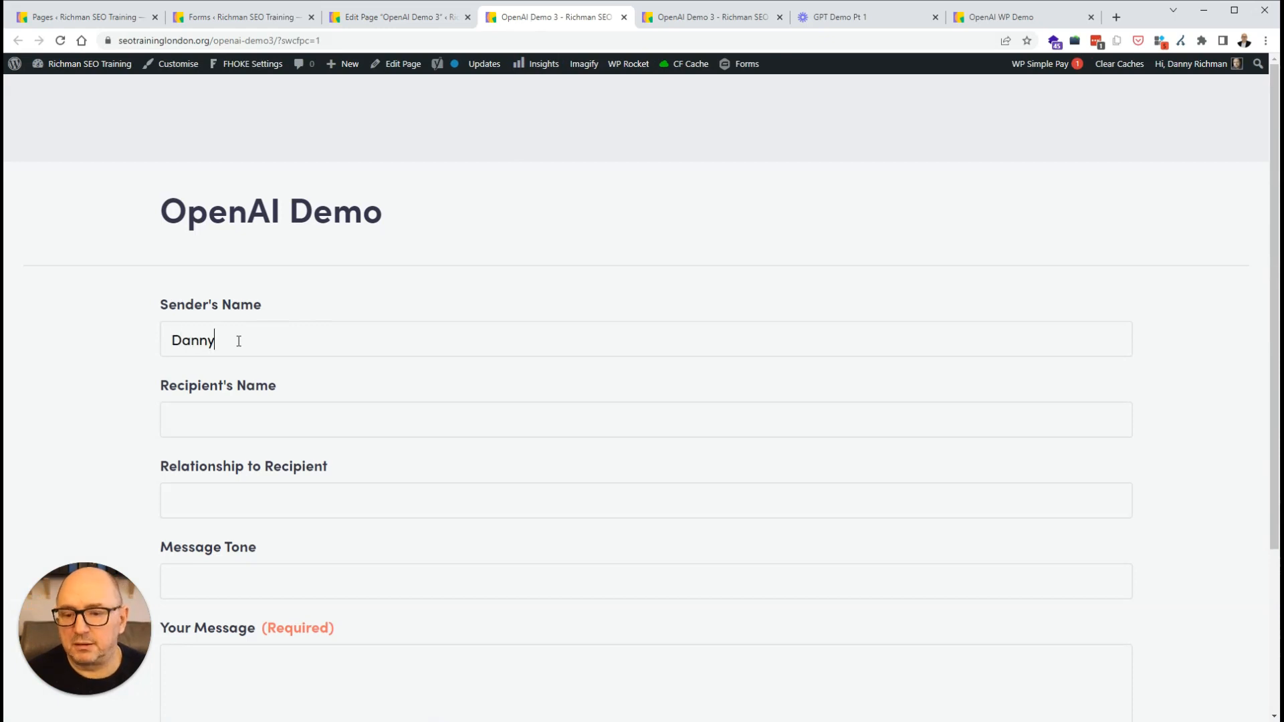
pyautogui.scroll(-2, 239, 341)
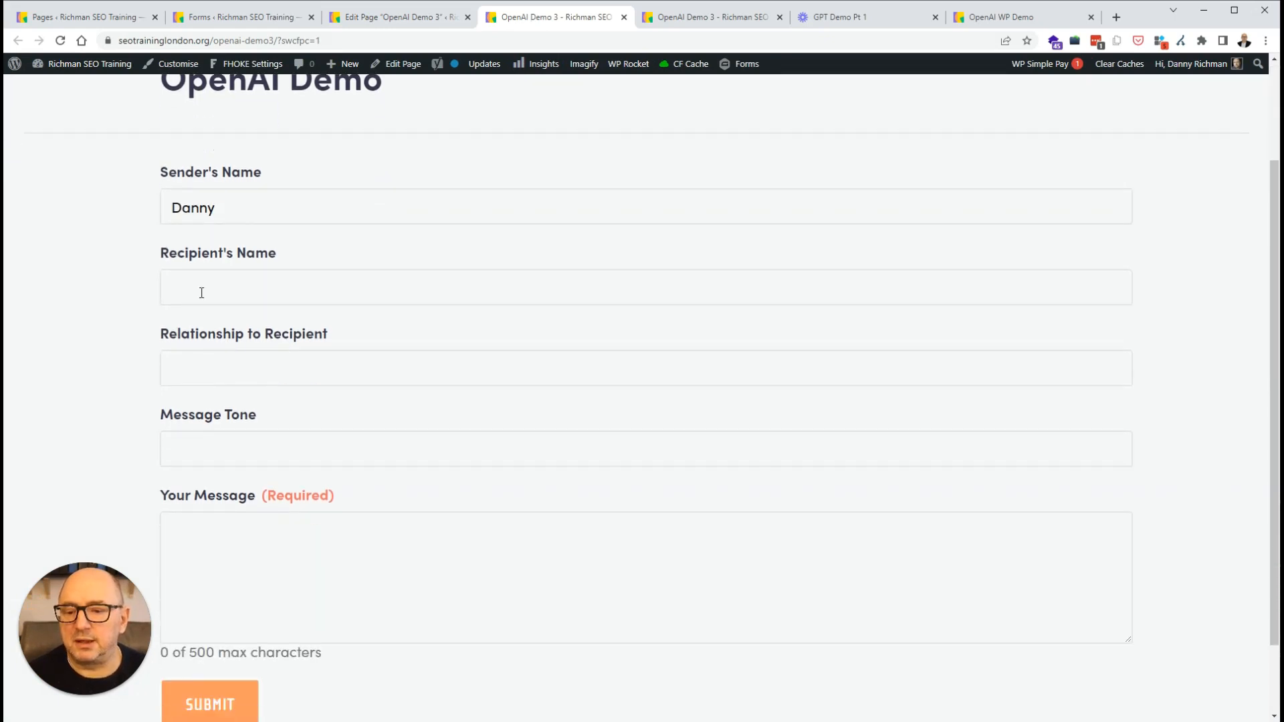
pyautogui.write('Sally')
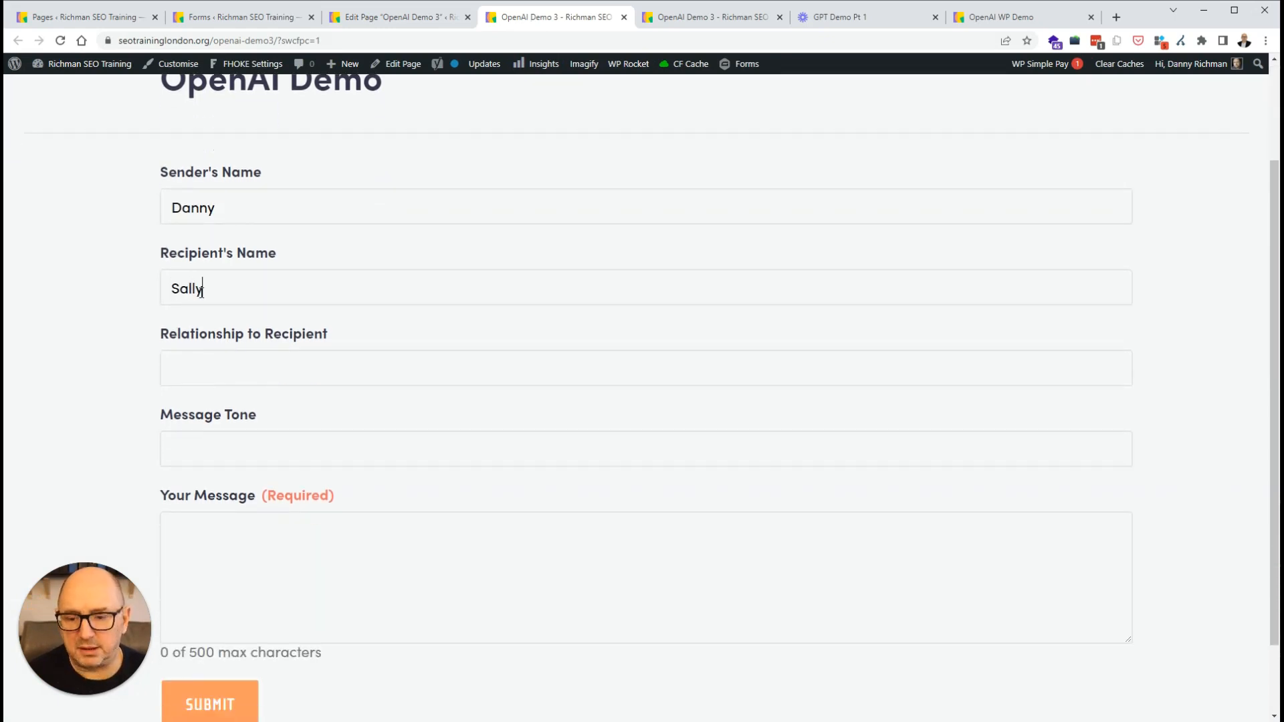
# Step: Enter Client as the relationship to the recipient and Friendly as the message tone
pyautogui.click(210, 370)
pyautogui.write('Client')
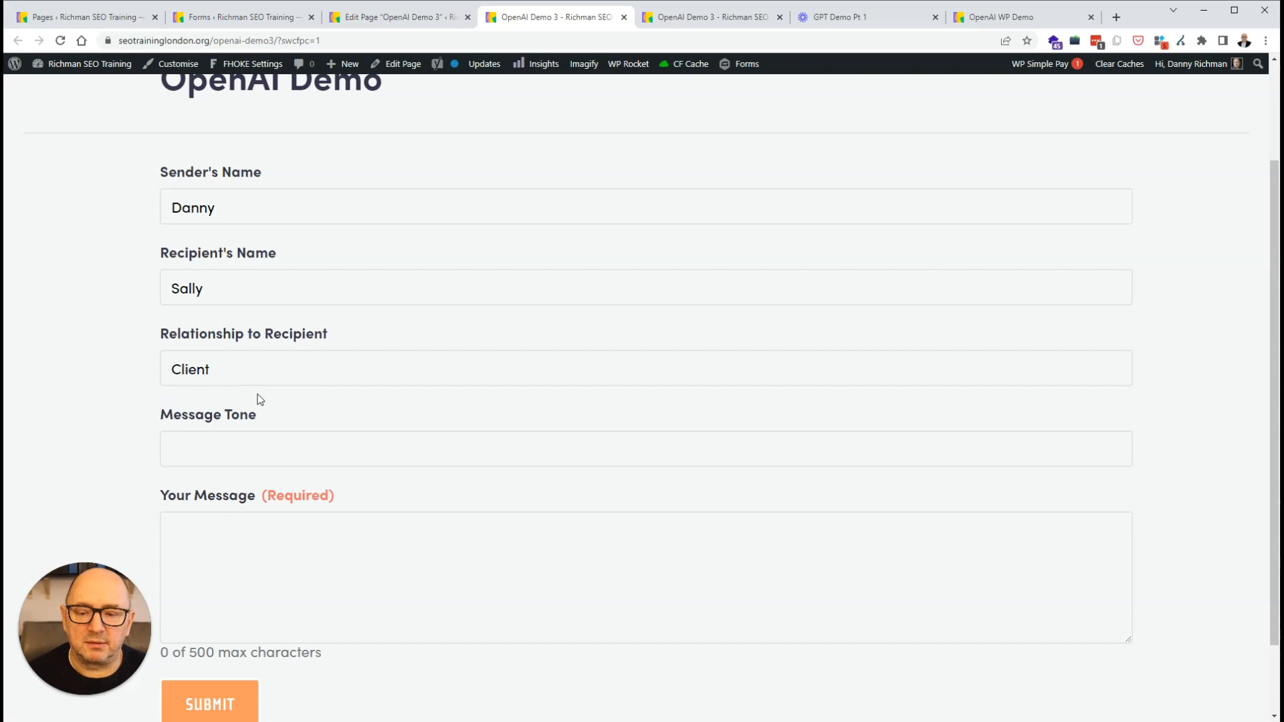
pyautogui.click(247, 443)
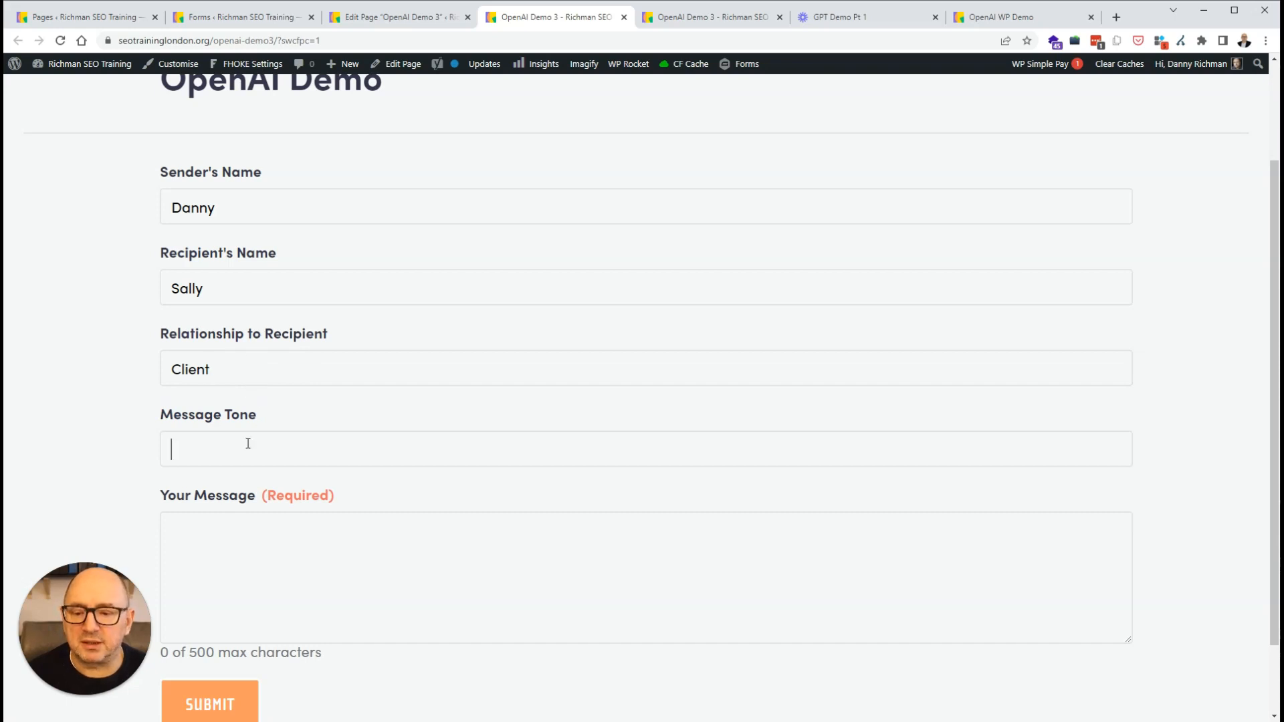
pyautogui.write('Friendly')
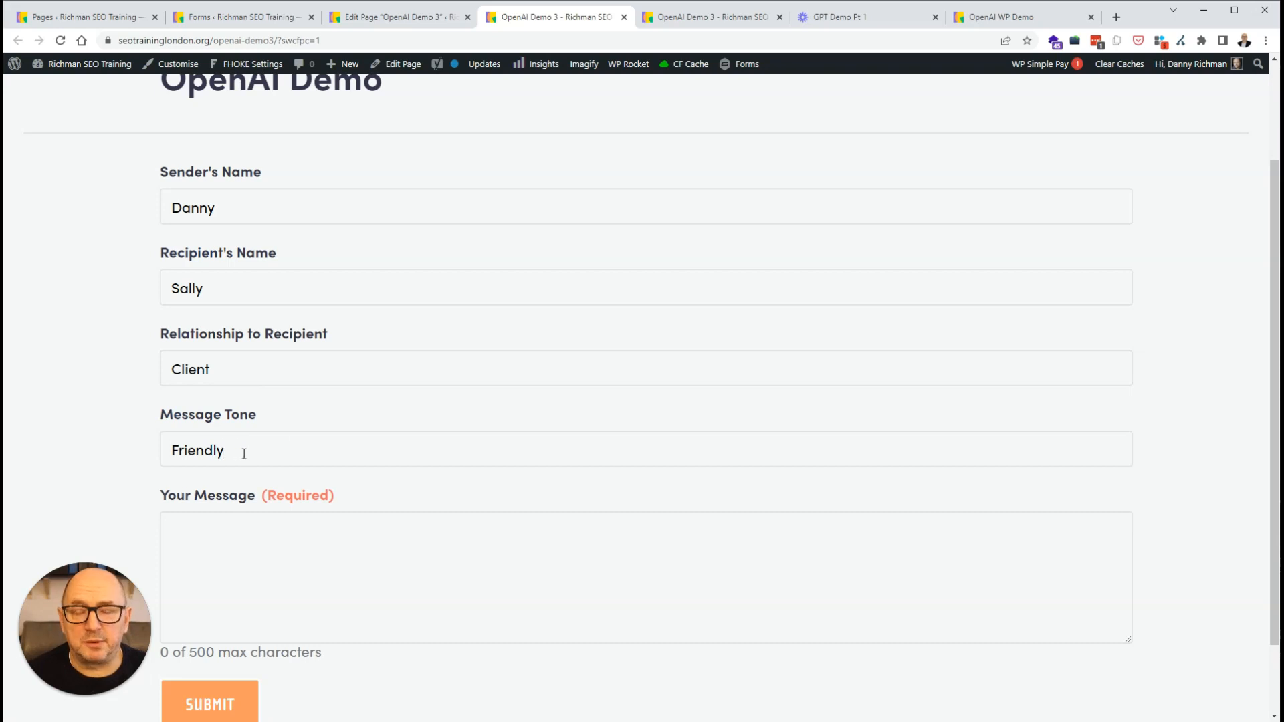
# Step: Write "Hi. I will contact you next week." as the message and submit the form
pyautogui.scroll(-1, 244, 453)
pyautogui.click(244, 457)
pyautogui.write('H')
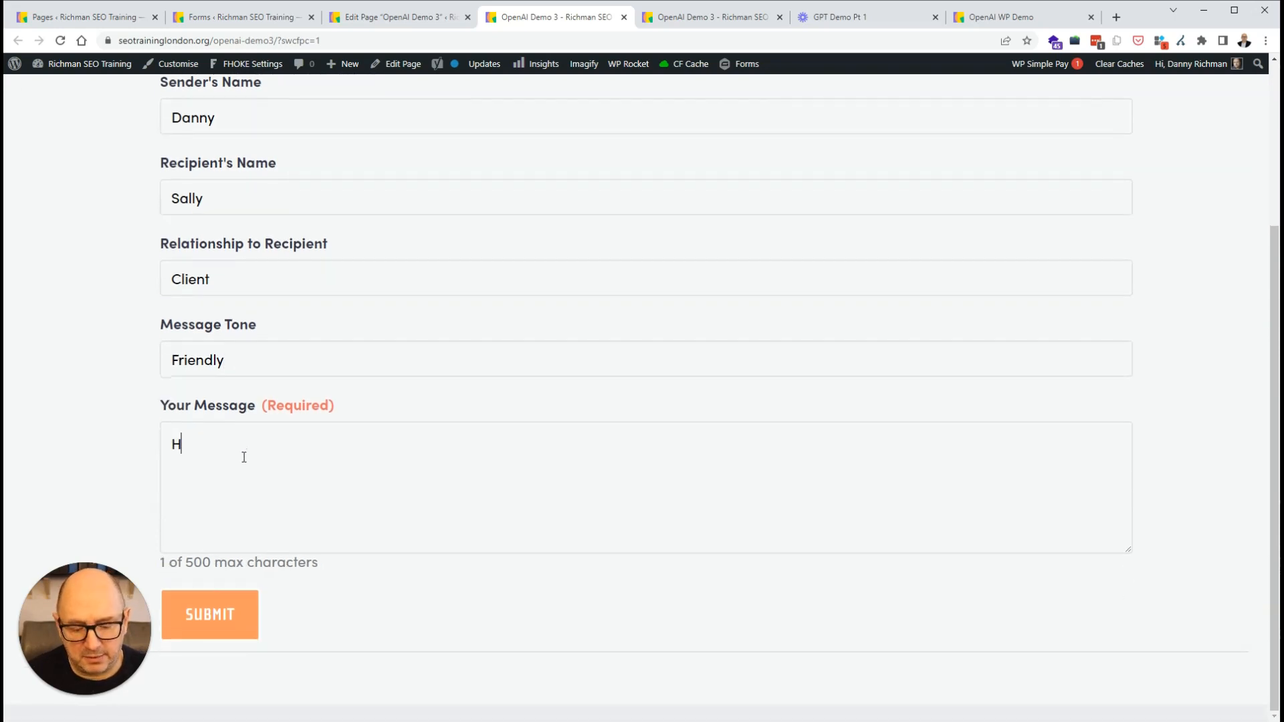
pyautogui.write('i. I will ')
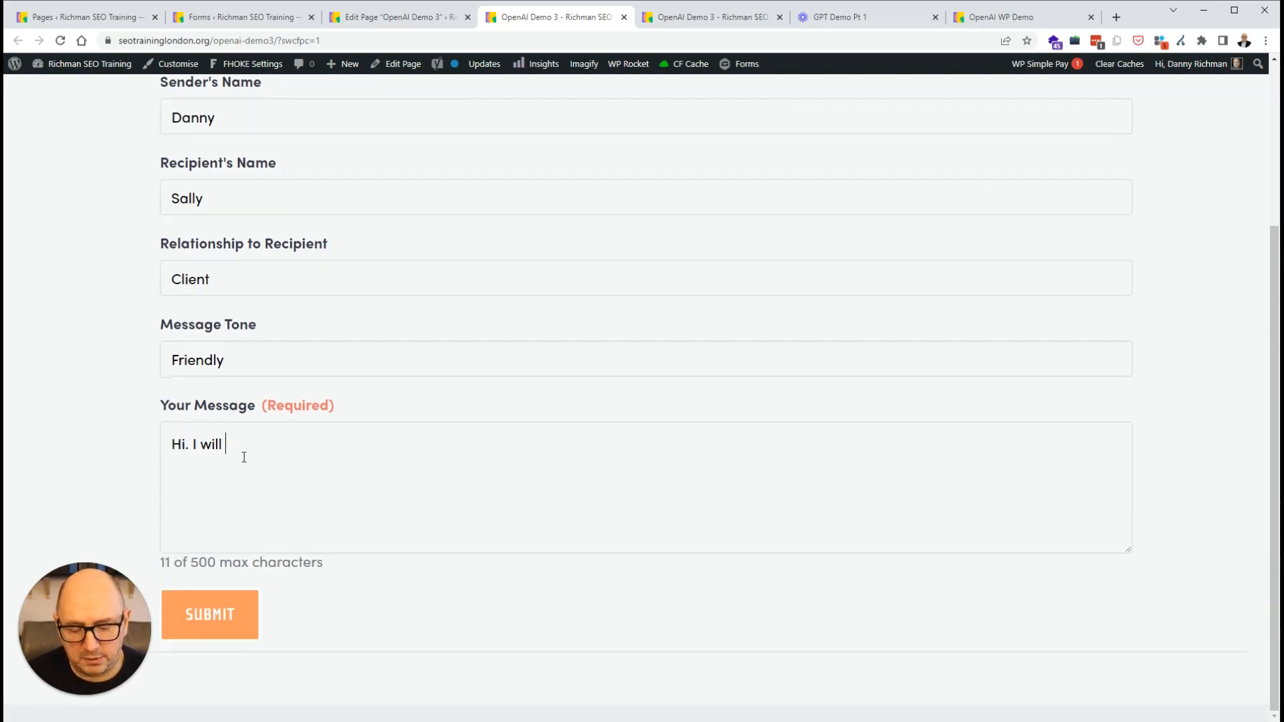
pyautogui.write('contact yo')
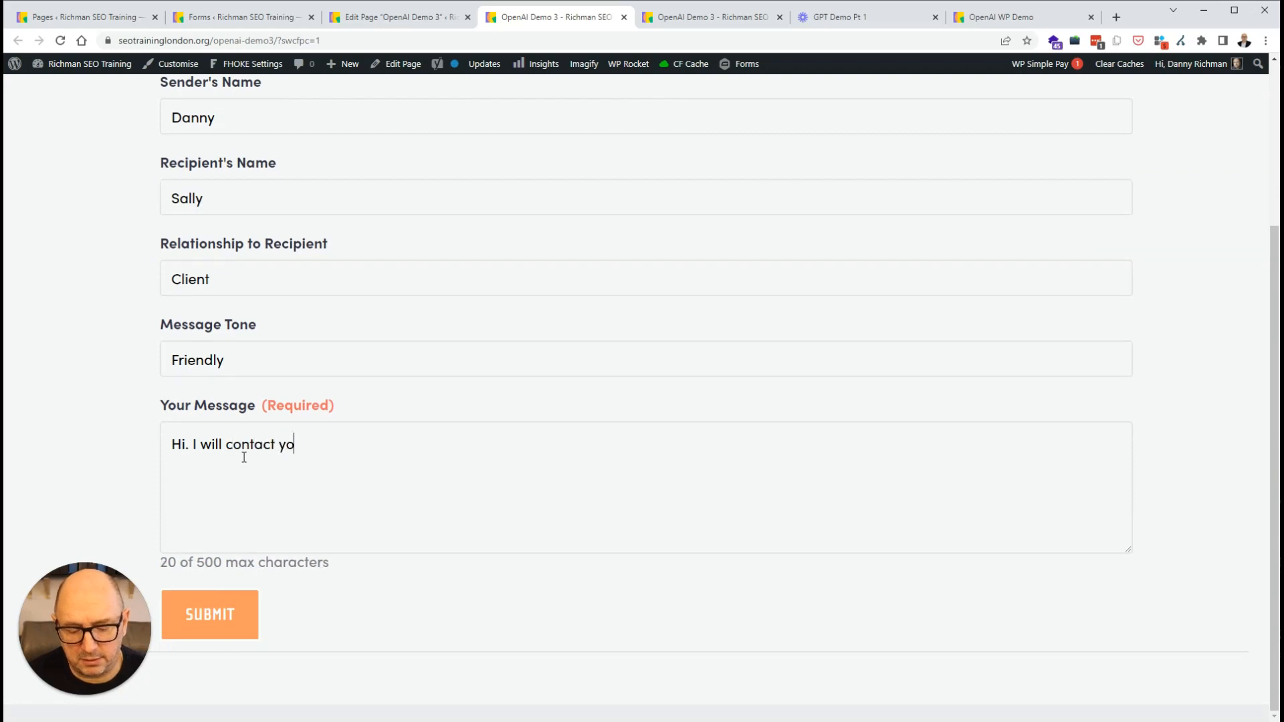
pyautogui.write('u next week.')
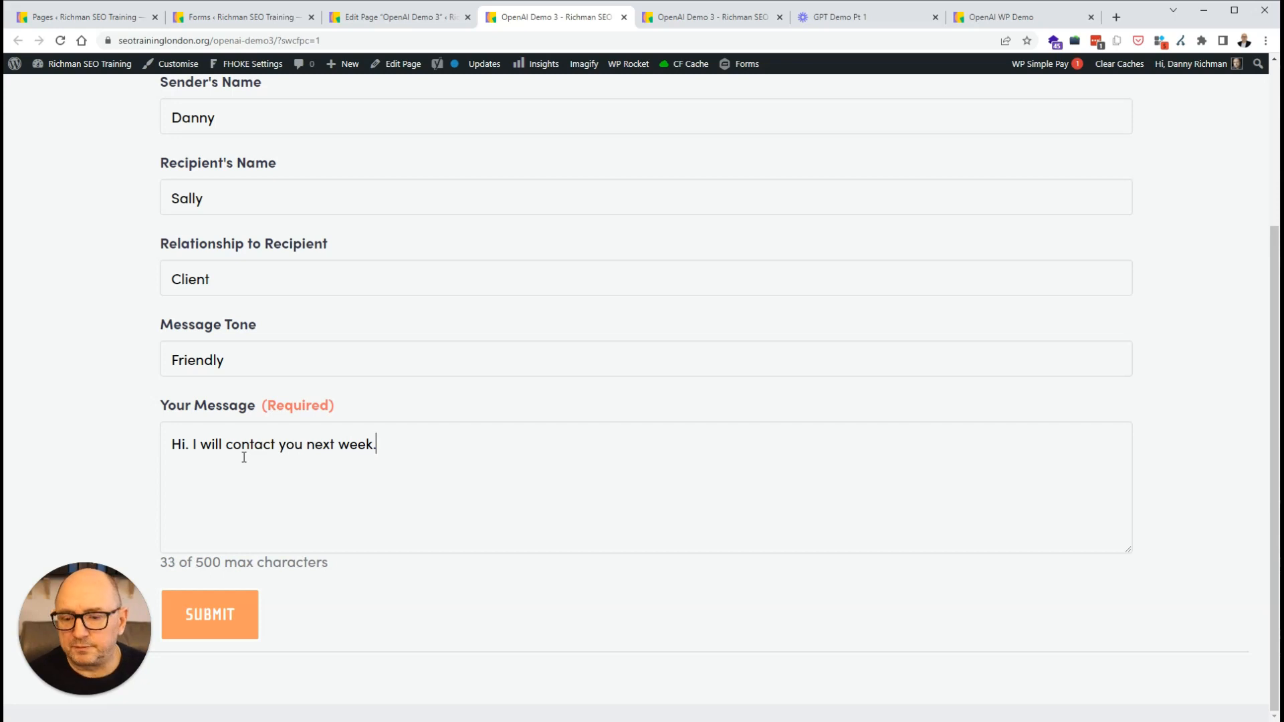
pyautogui.click(222, 623)
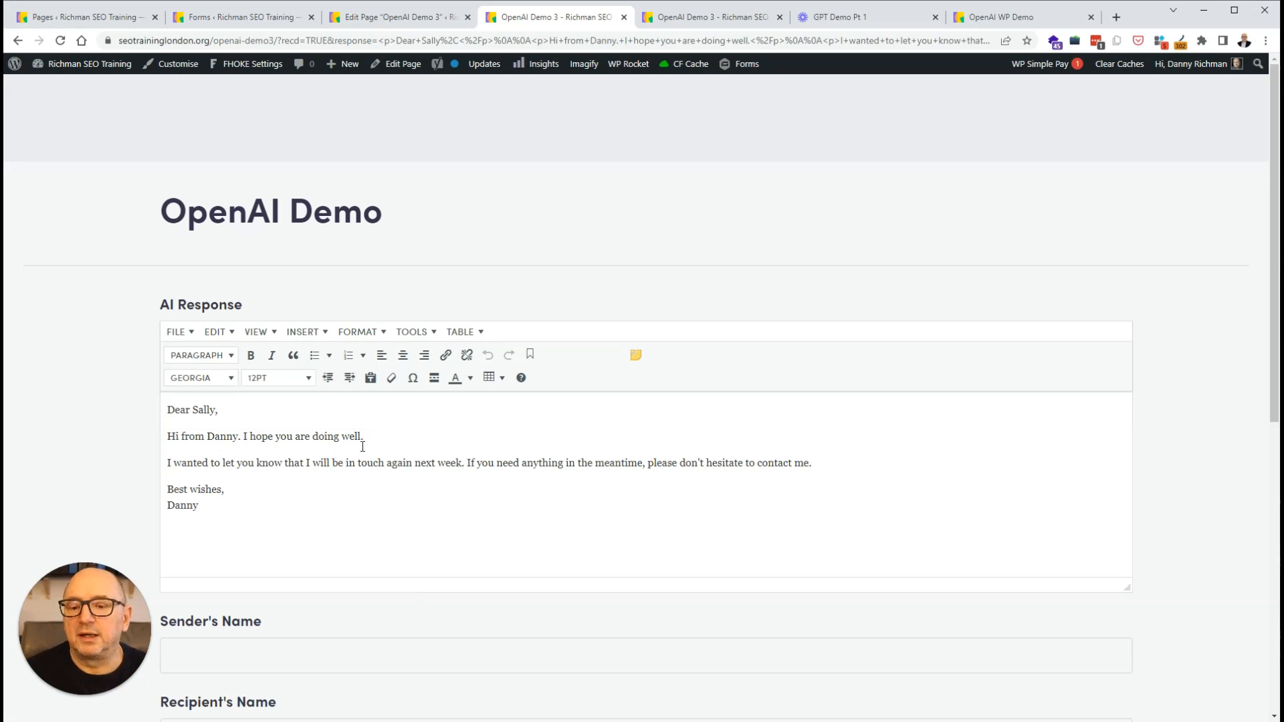
# Step: Review the AI Response editor's generated message and the form fields beneath it on the reloaded page
pyautogui.scroll(-2, 362, 446)
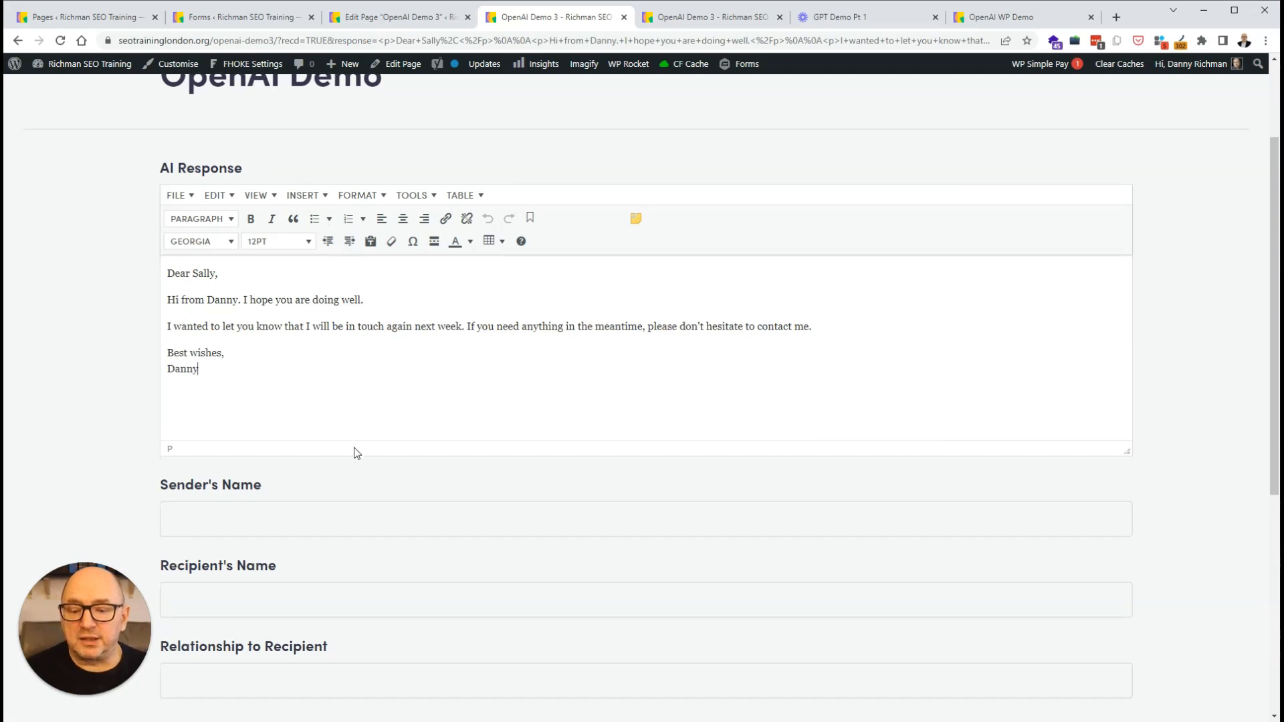
pyautogui.scroll(-4, 355, 448)
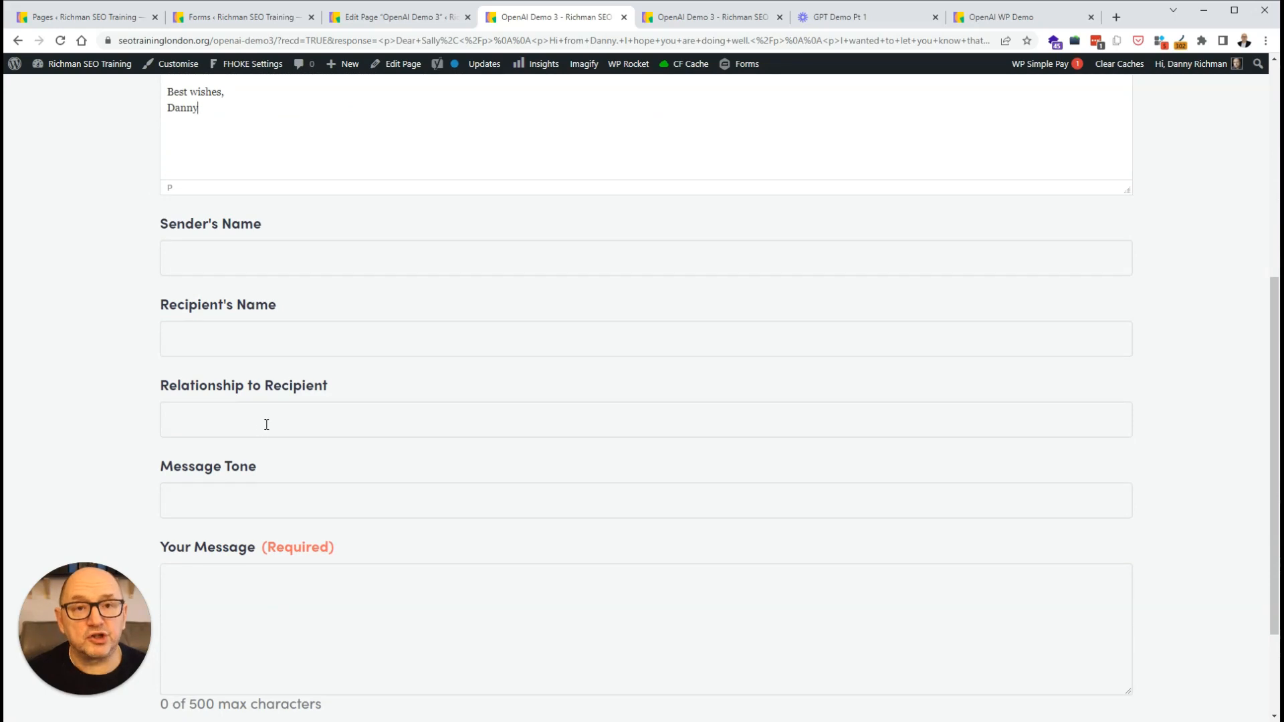
pyautogui.scroll(3, 252, 493)
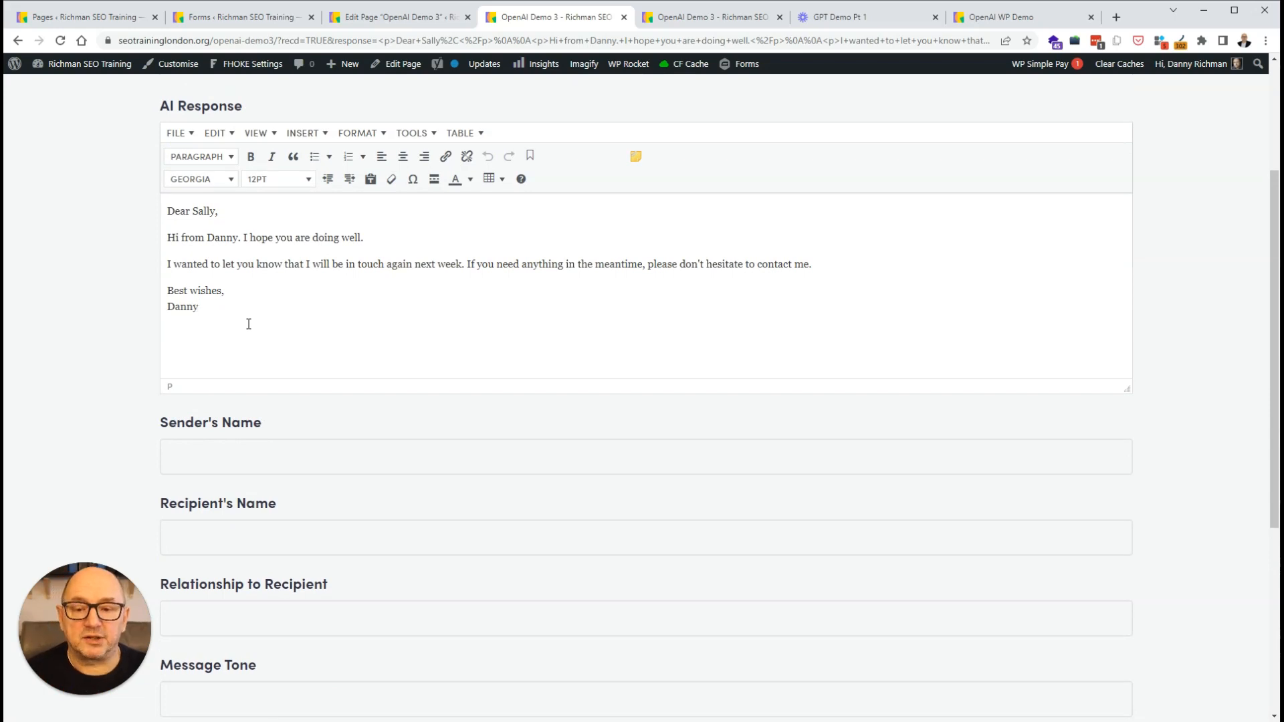
pyautogui.scroll(-3, 328, 384)
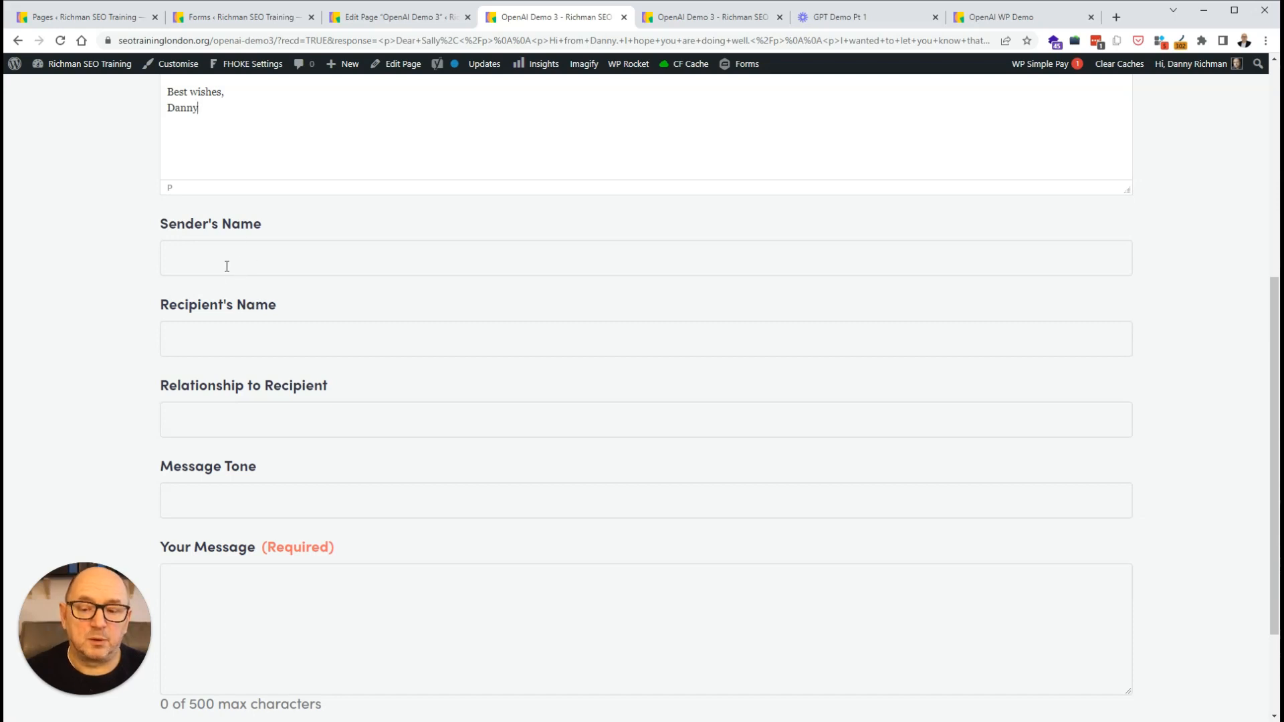
pyautogui.scroll(-2, 291, 672)
pyautogui.scroll(8, 316, 610)
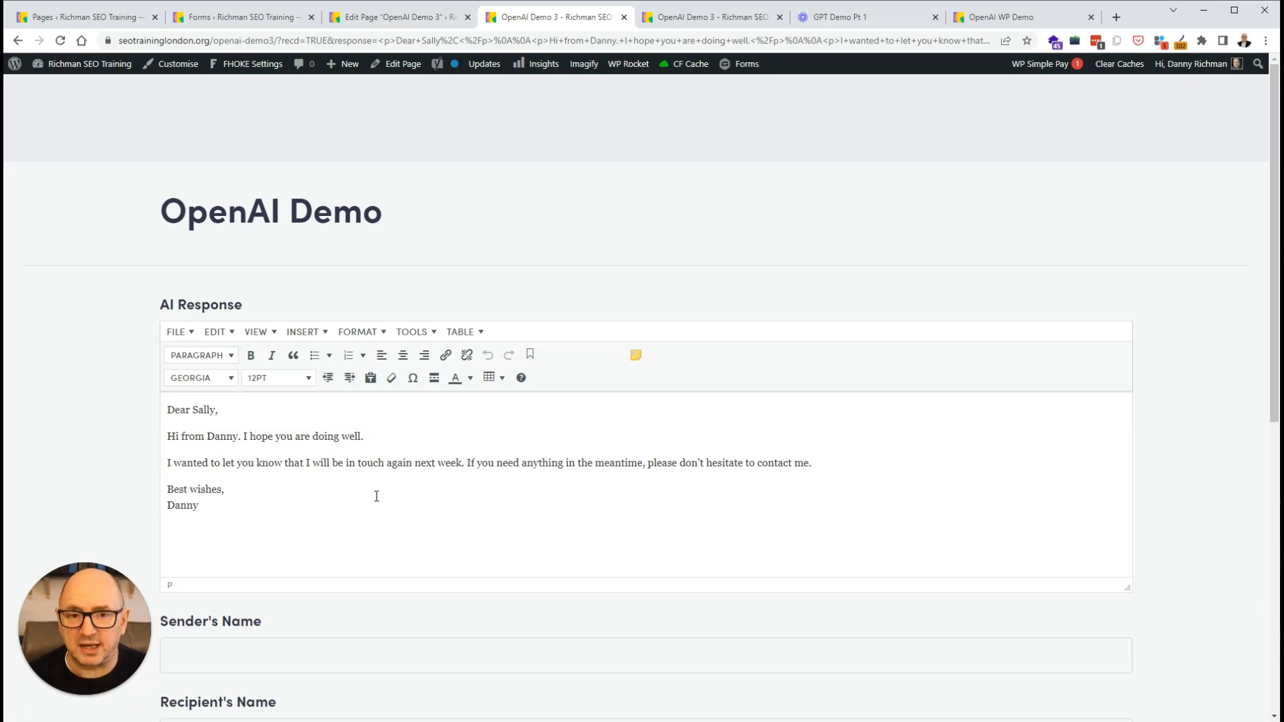
# Step: Search the web for "gravity perks" in a new browser tab and open the Gravity Wiz site
pyautogui.click(1116, 16)
pyautogui.write('gr')
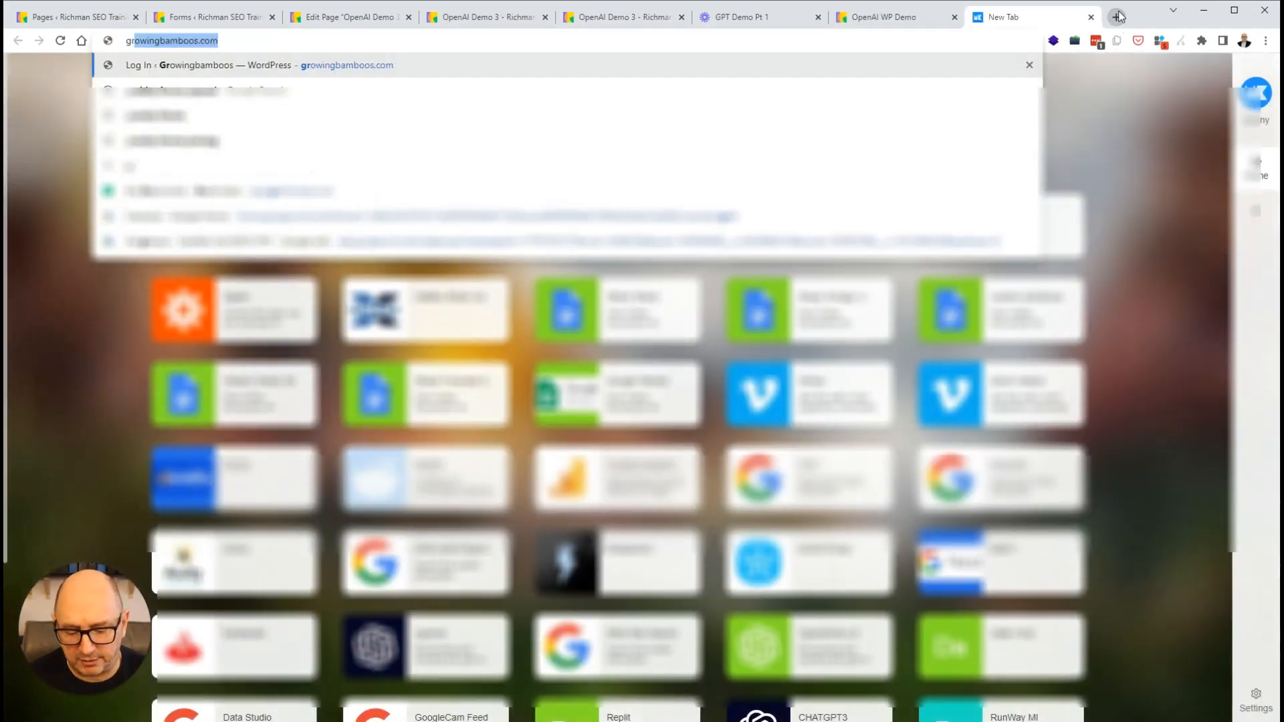
pyautogui.write('avity perks')
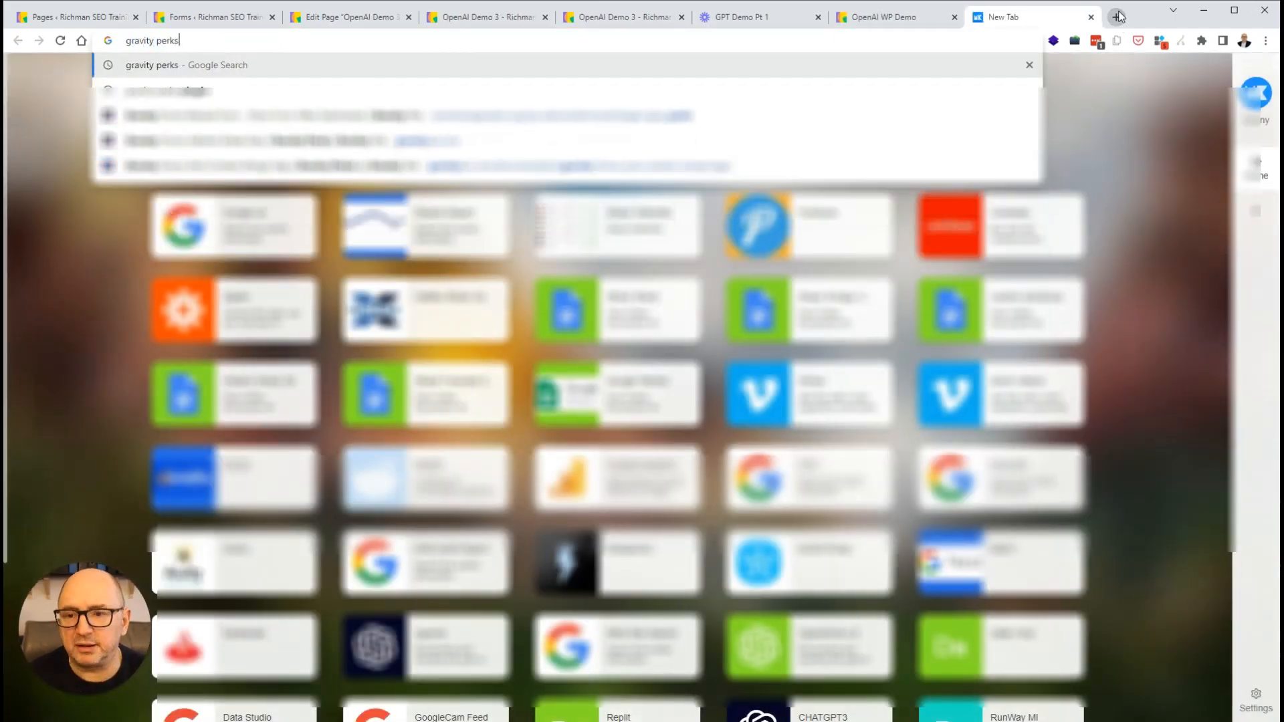
pyautogui.press('Return')
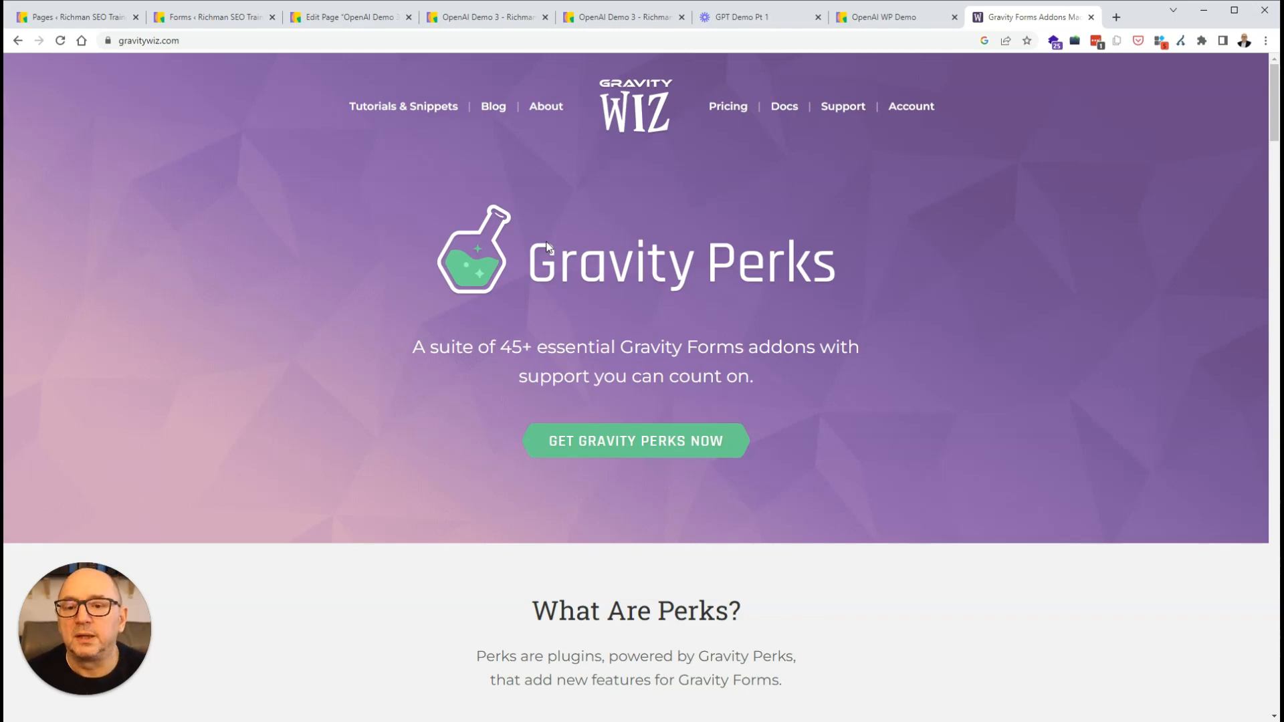
# Step: Check the OpenAI V2 form editor briefly, then return to the submitted OpenAI Demo 3 page and view its AI response
pyautogui.click(231, 19)
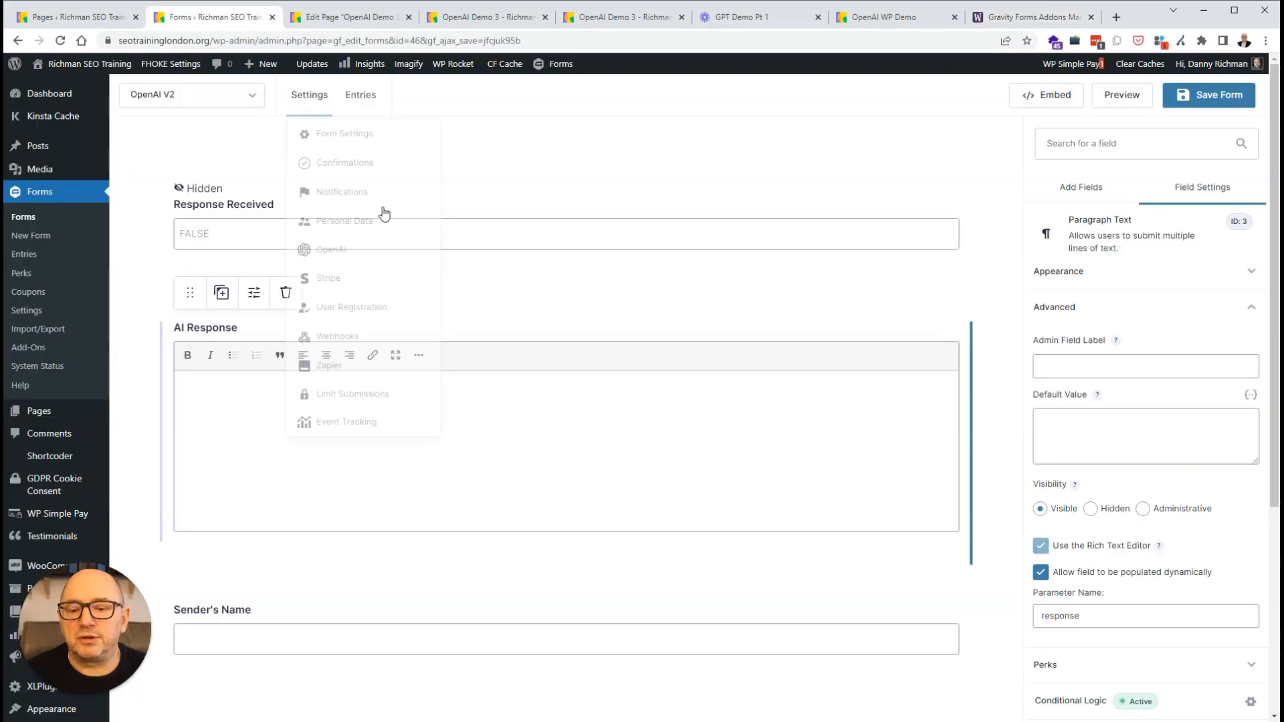
pyautogui.click(472, 19)
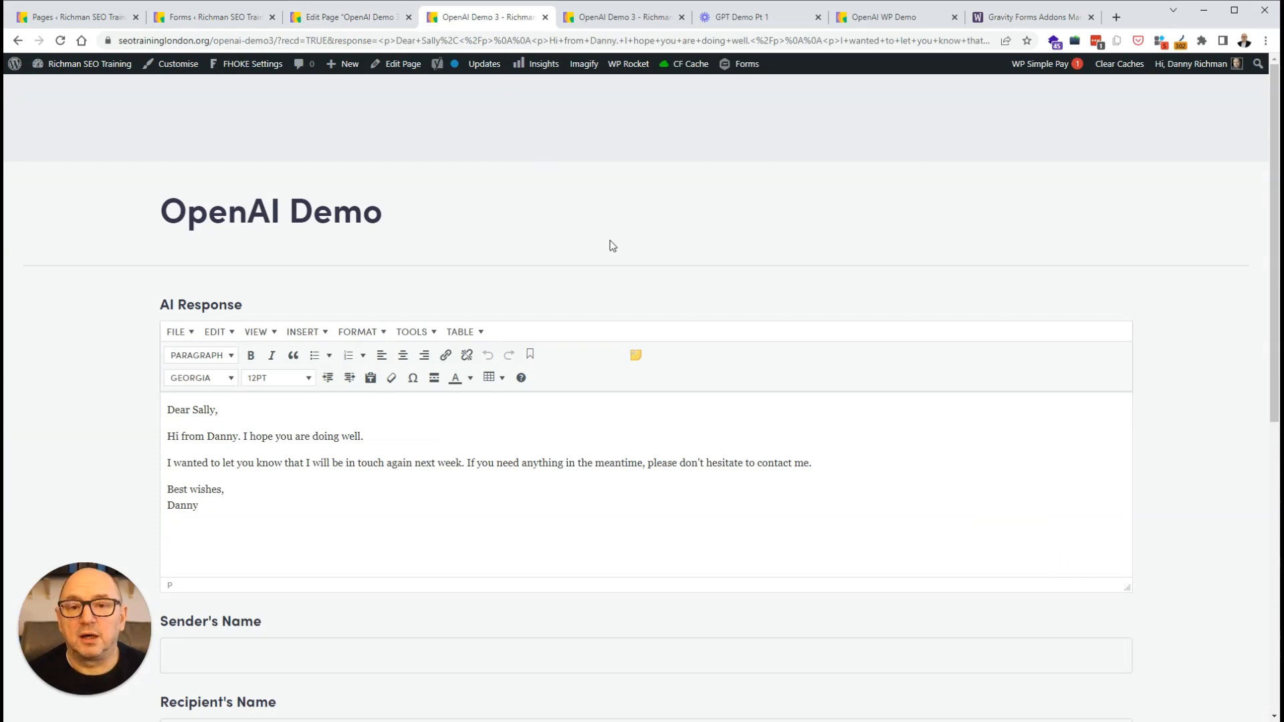
pyautogui.scroll(-2, 546, 412)
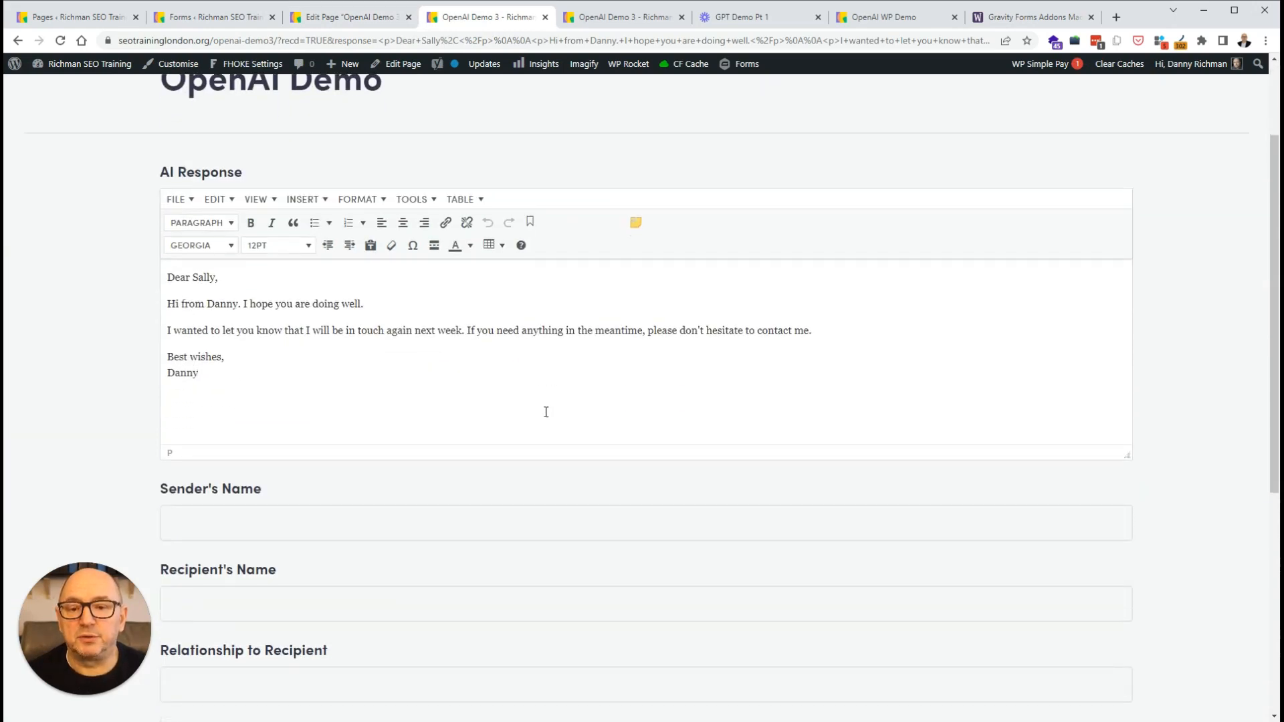